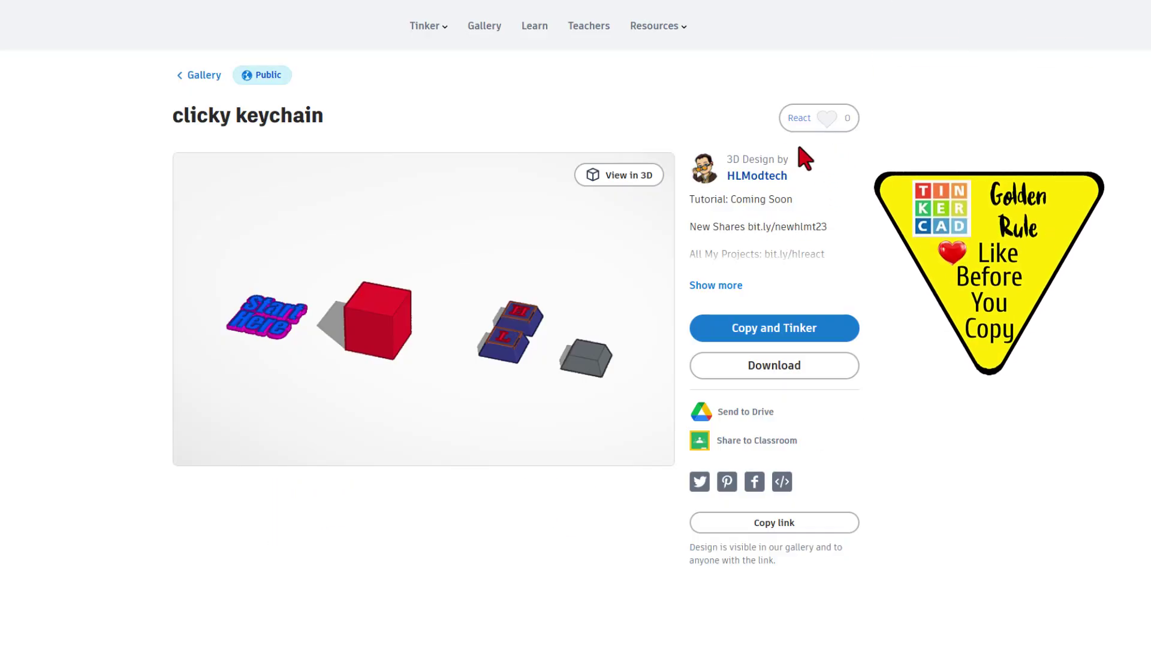
# React Awesome to the clicky keychain design and open 'Copy of clicky keychain template' in the editor.
pyautogui.click(837, 120)
pyautogui.click(784, 190)
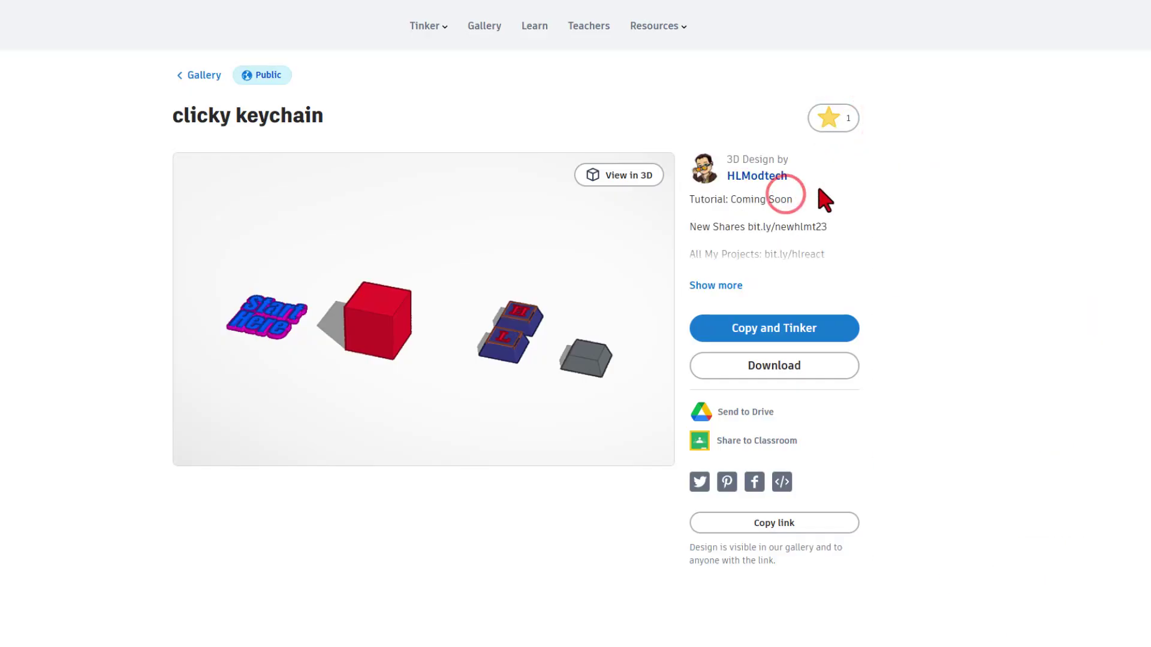
pyautogui.click(774, 327)
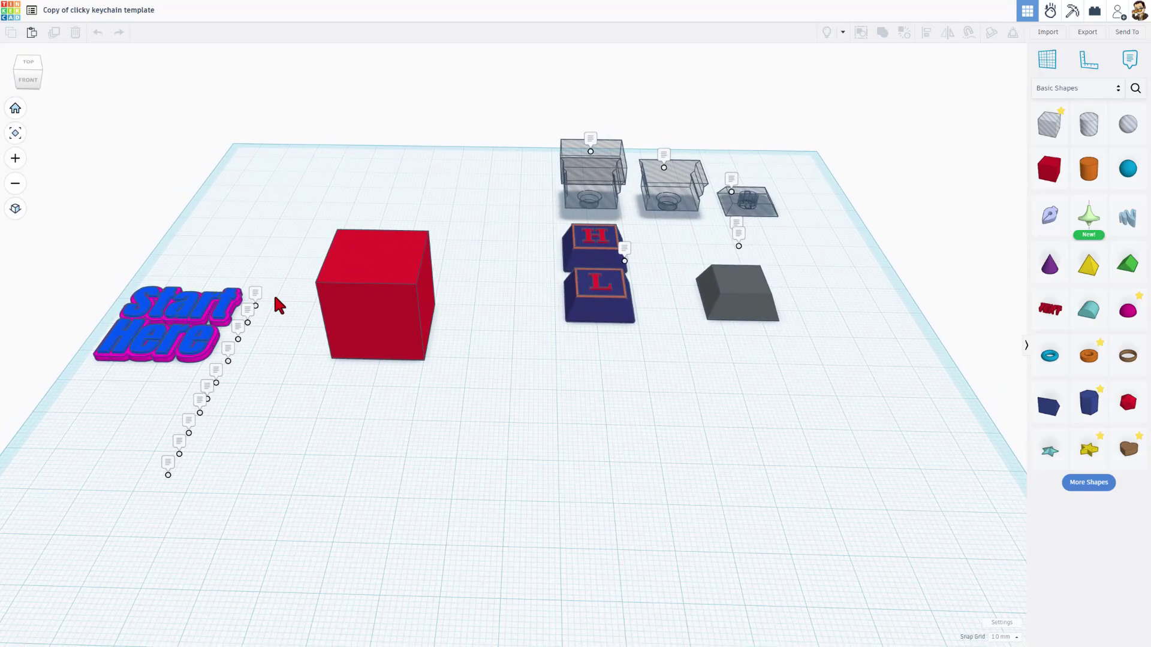
pyautogui.click(247, 289)
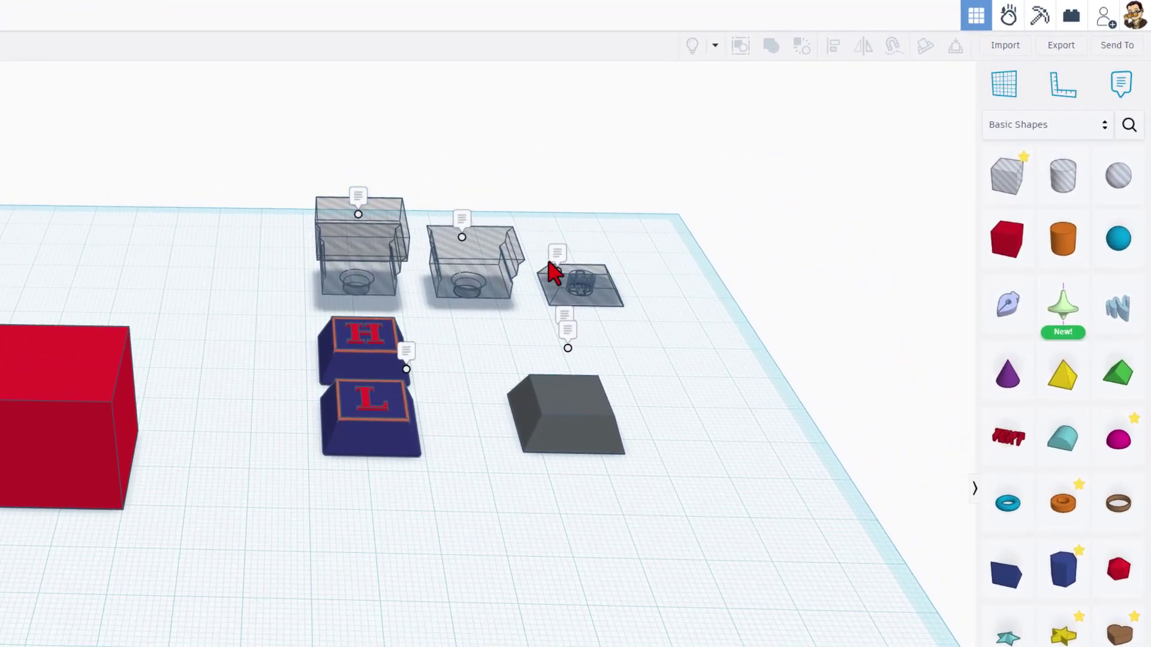
pyautogui.click(568, 348)
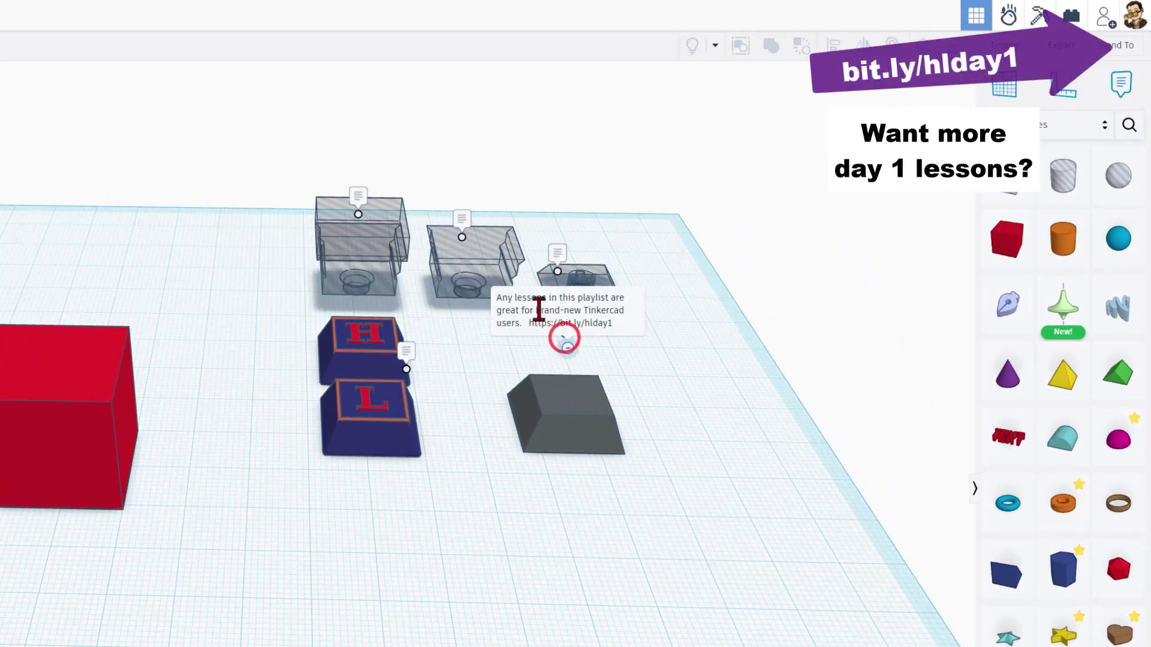
pyautogui.click(571, 339)
pyautogui.click(568, 316)
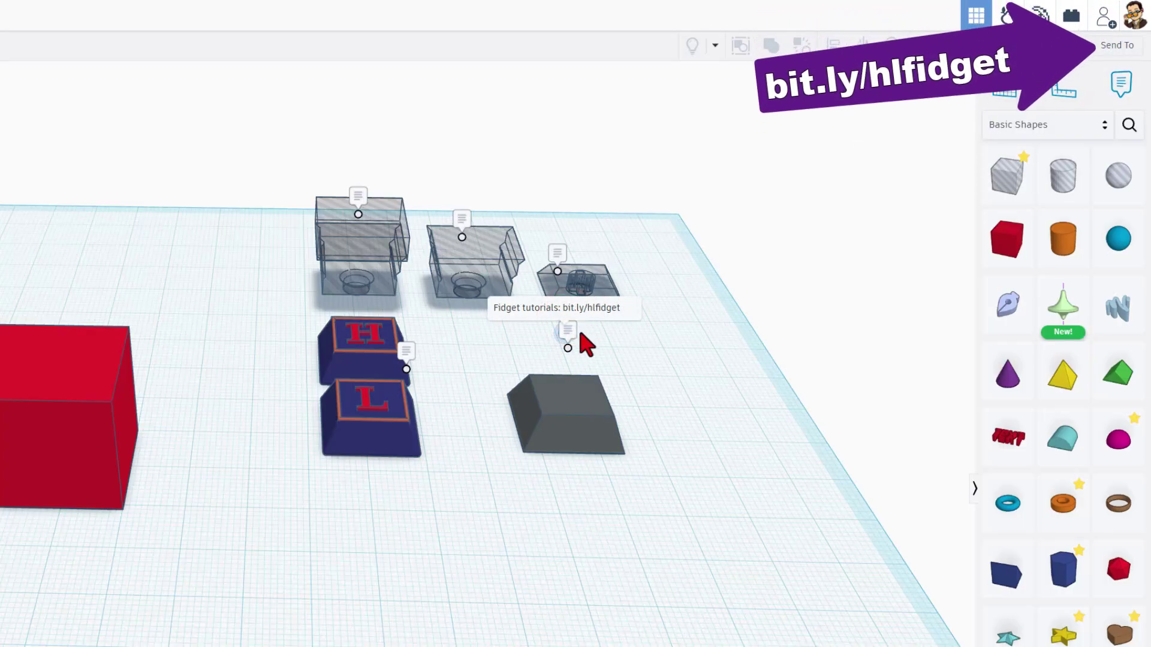
pyautogui.click(365, 203)
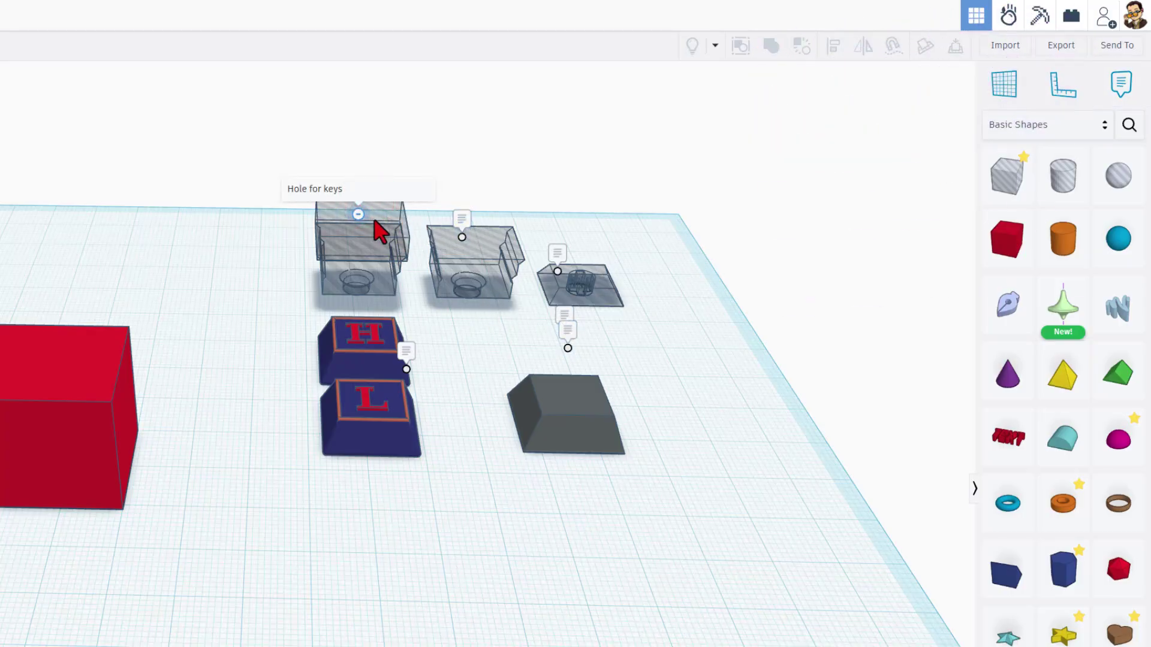
pyautogui.click(360, 256)
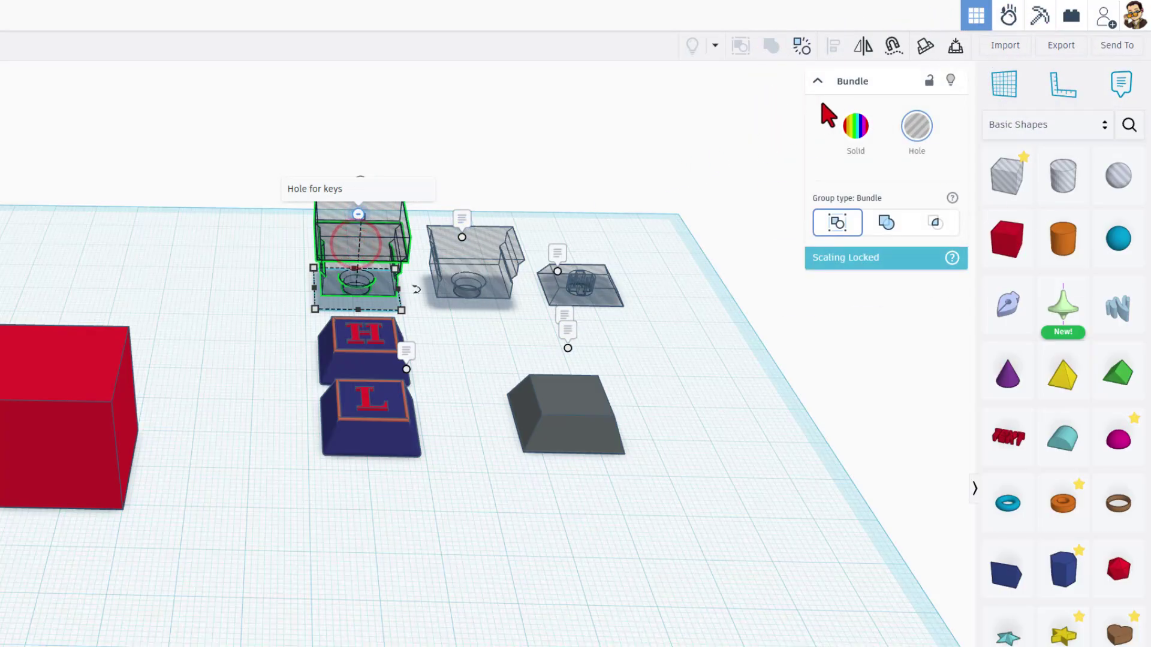
pyautogui.click(479, 259)
pyautogui.click(462, 235)
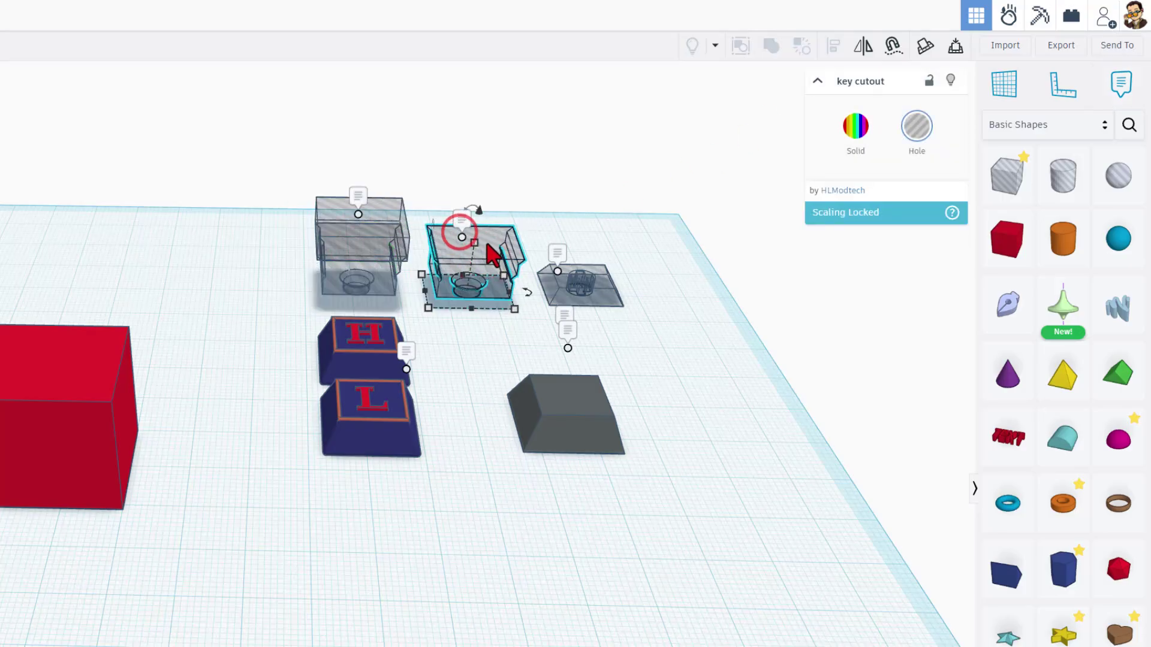
pyautogui.click(592, 287)
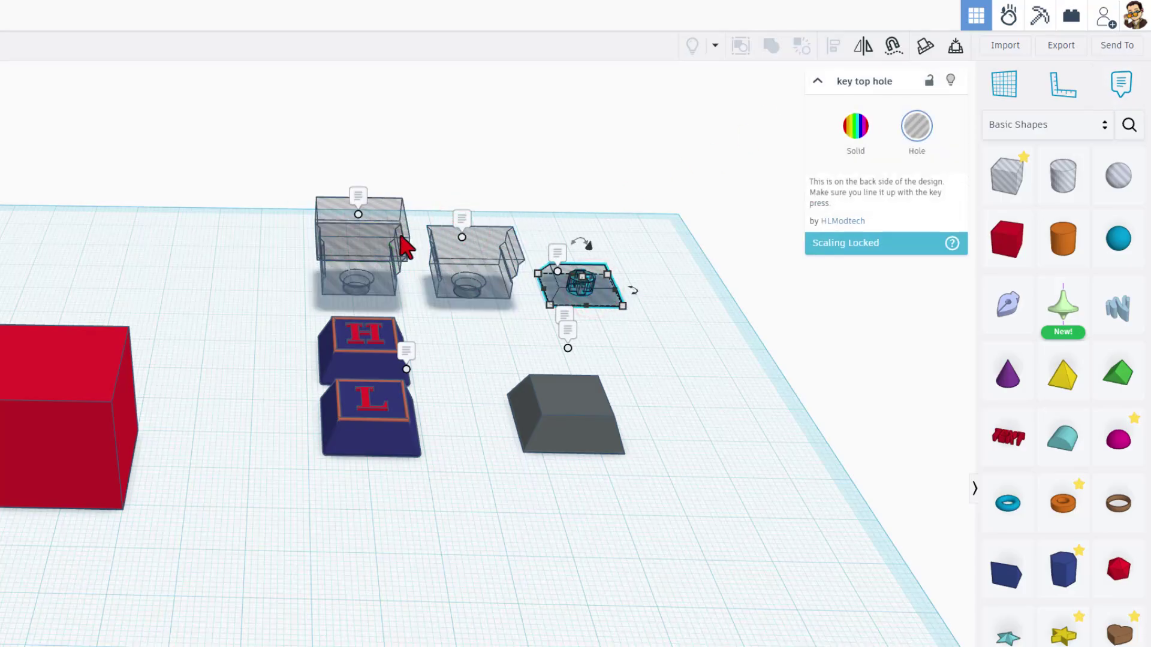
pyautogui.click(374, 241)
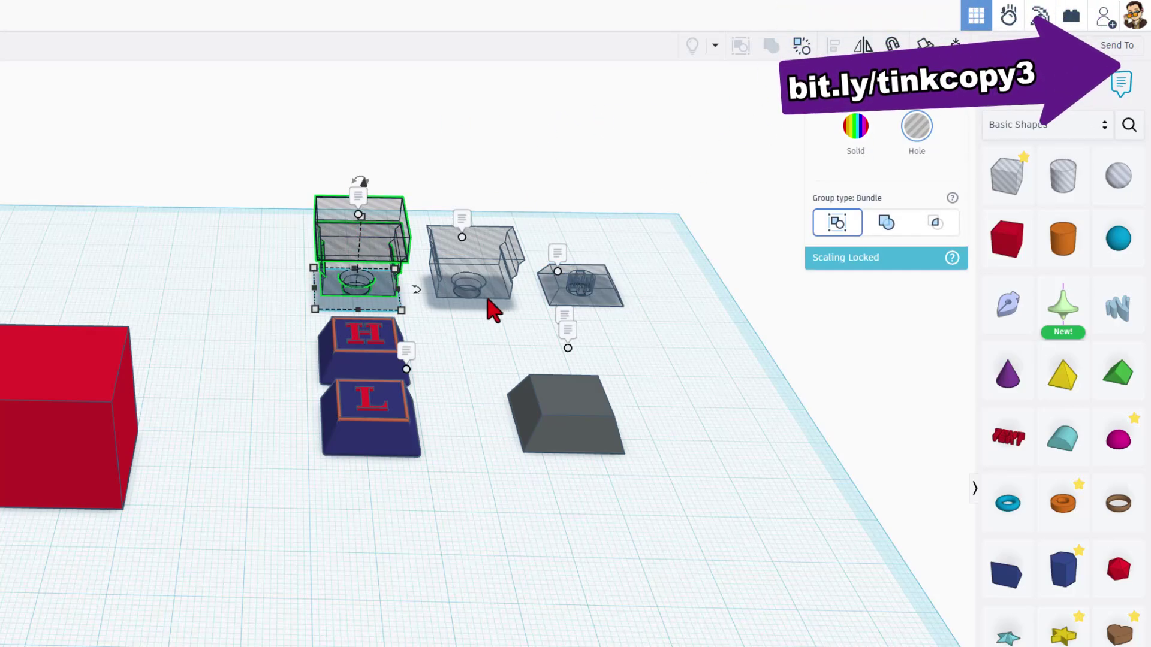
pyautogui.click(508, 262)
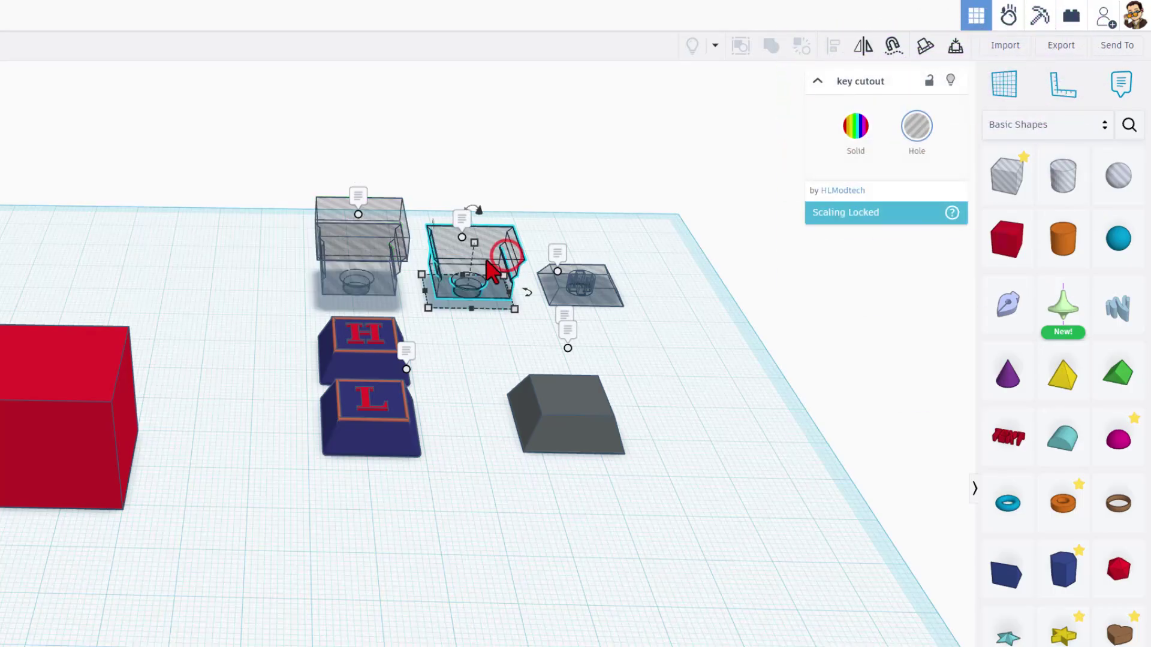
# Save the key cutout to Your Creations as a locked hole shape named 'key hole'.
pyautogui.click(1040, 124)
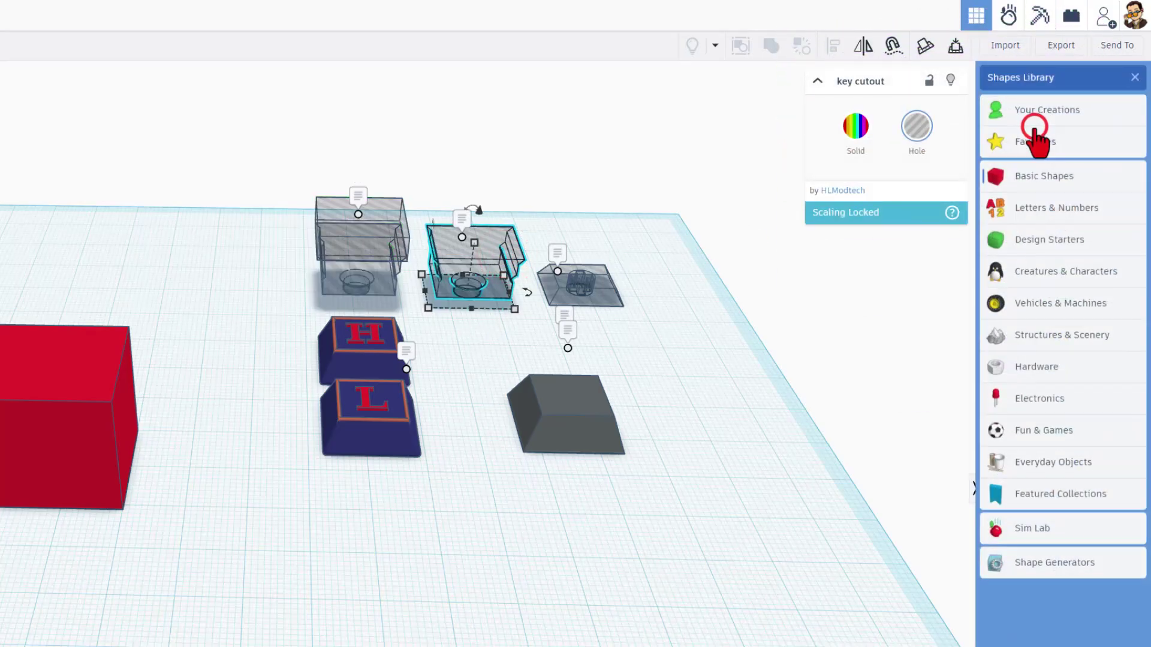
pyautogui.click(1045, 115)
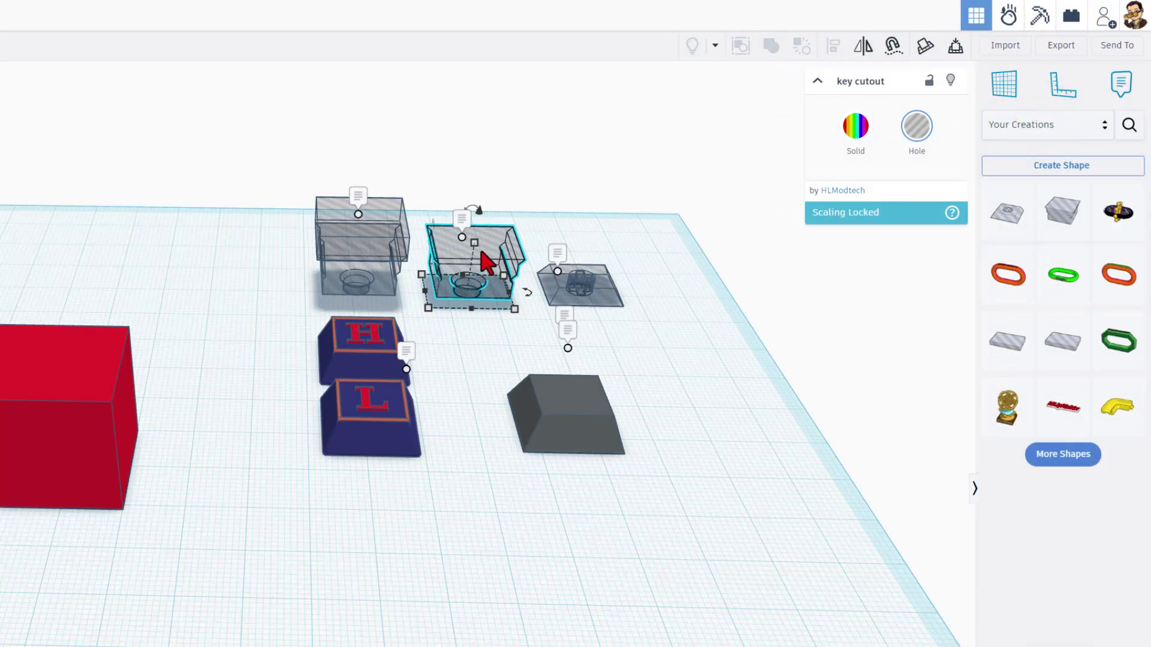
pyautogui.click(1001, 167)
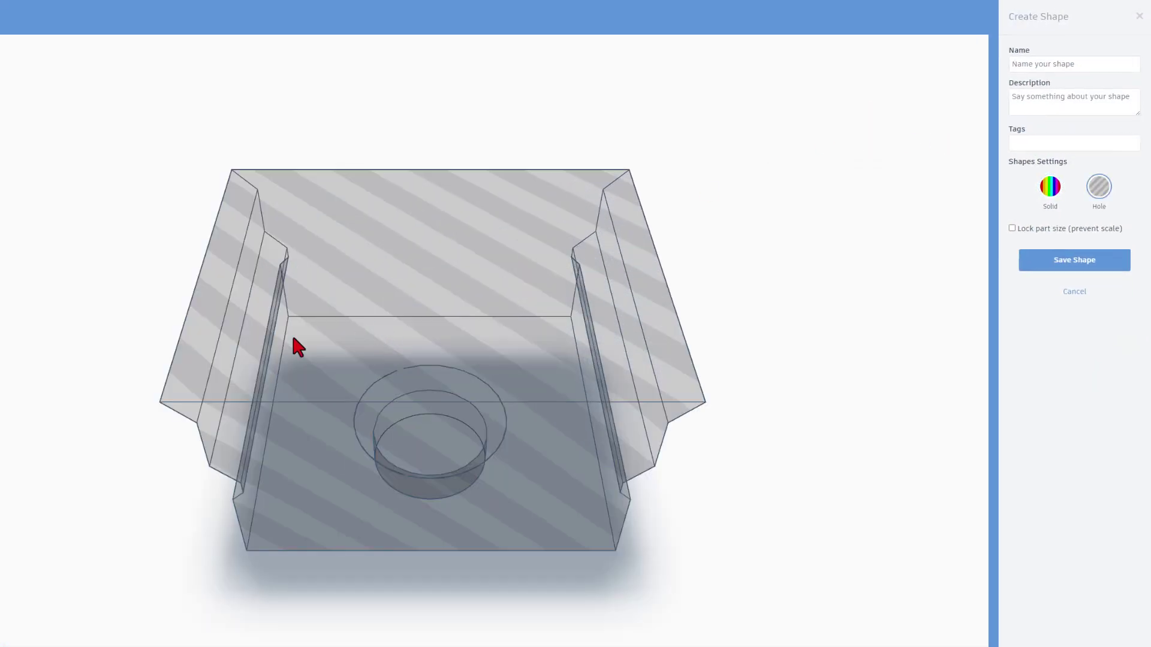
pyautogui.write('key hole')
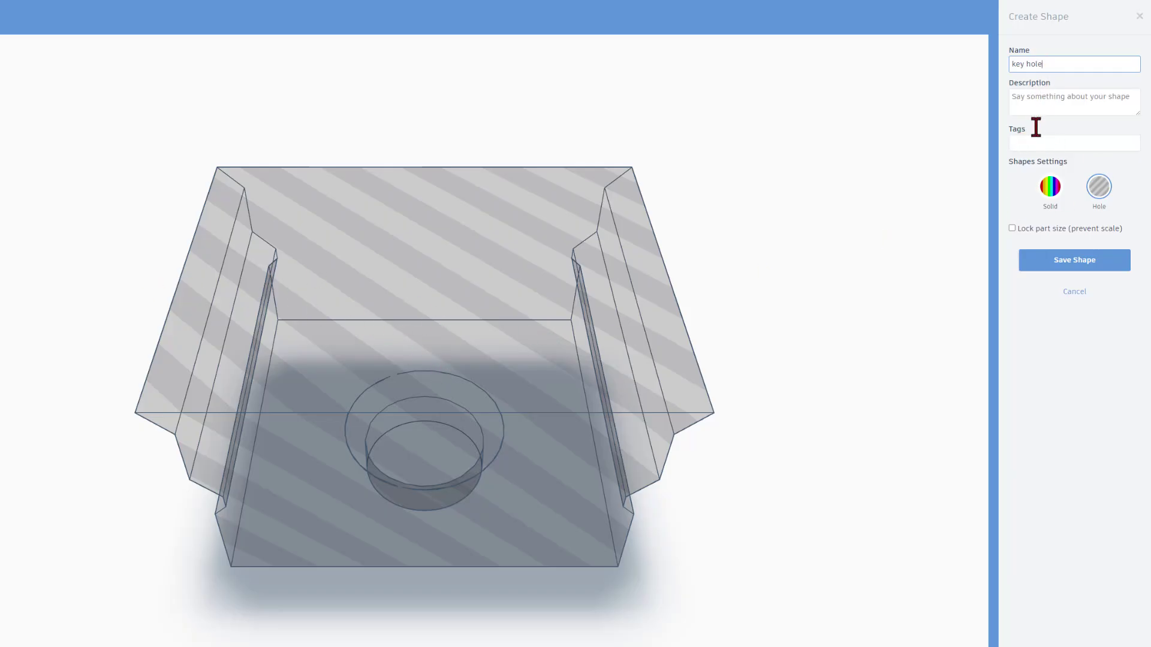
pyautogui.click(1012, 228)
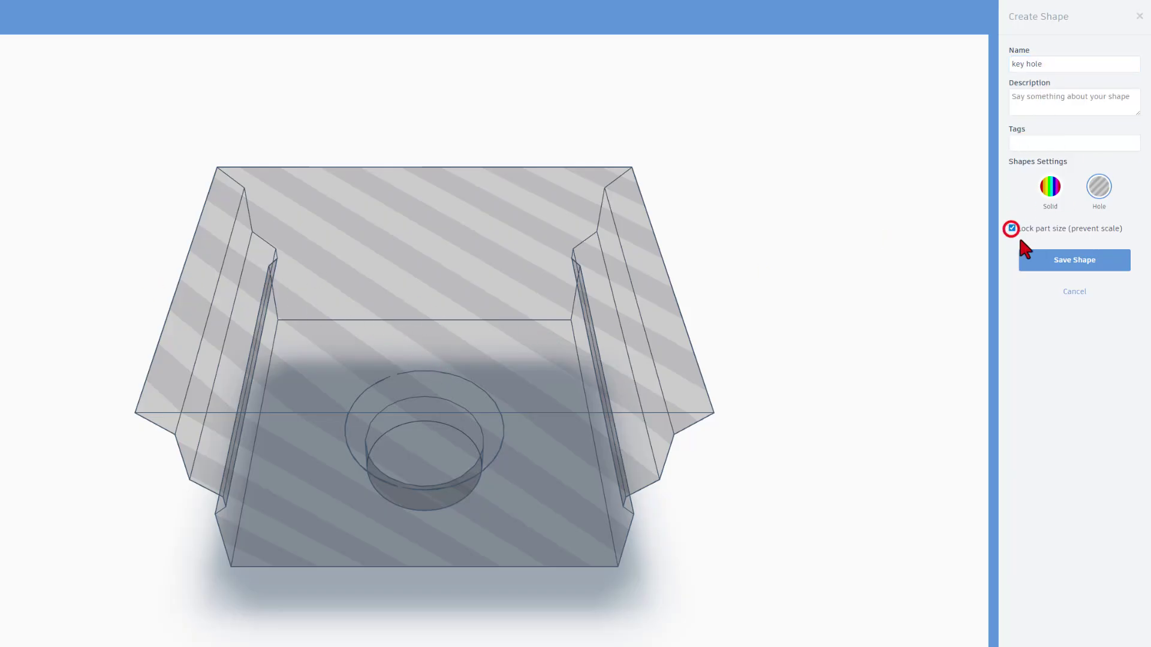
pyautogui.click(1100, 201)
pyautogui.click(1057, 263)
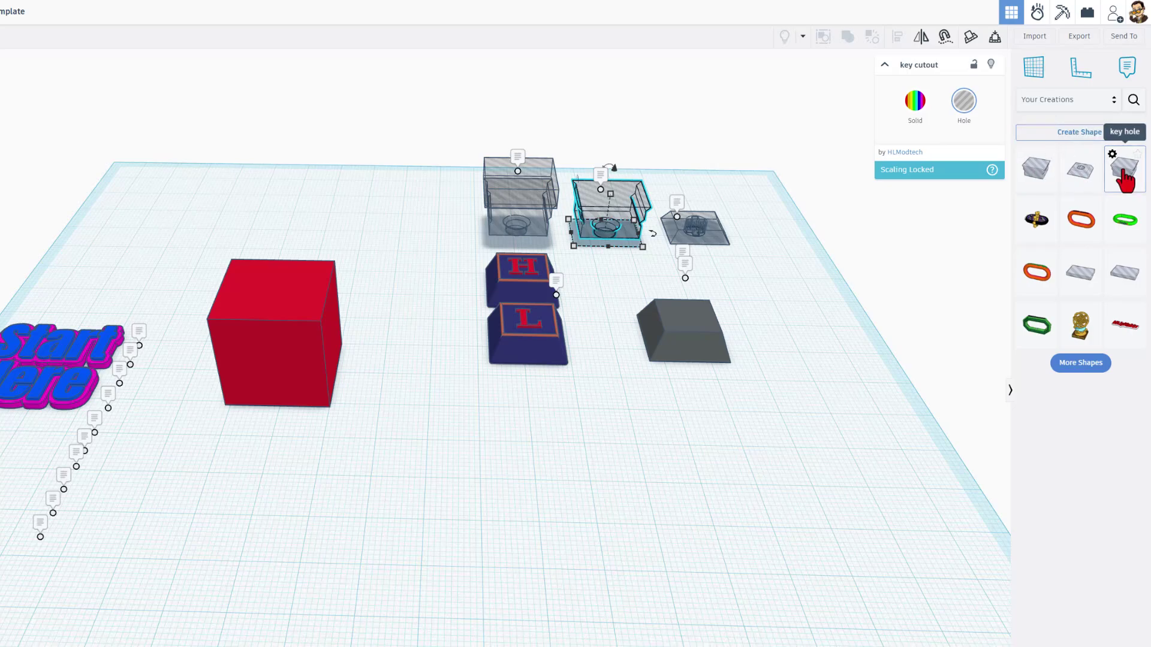
# Delete the 'key hole' shape from Your Creations and clear the workplane selection.
pyautogui.click(1024, 155)
pyautogui.click(1041, 192)
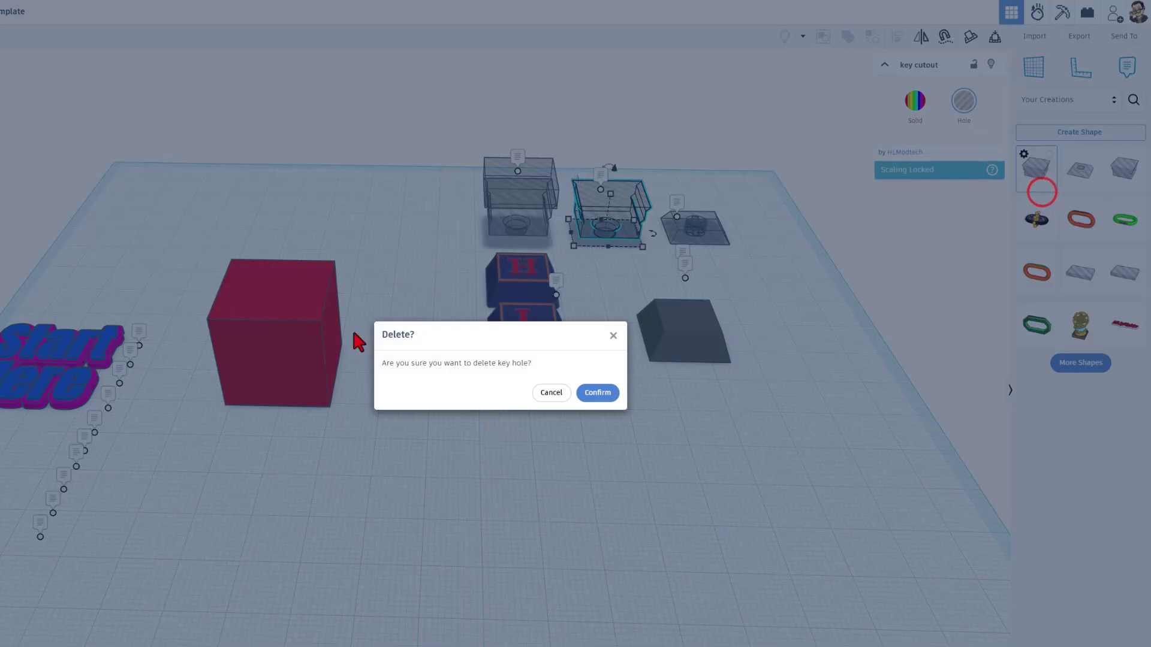
pyautogui.click(602, 393)
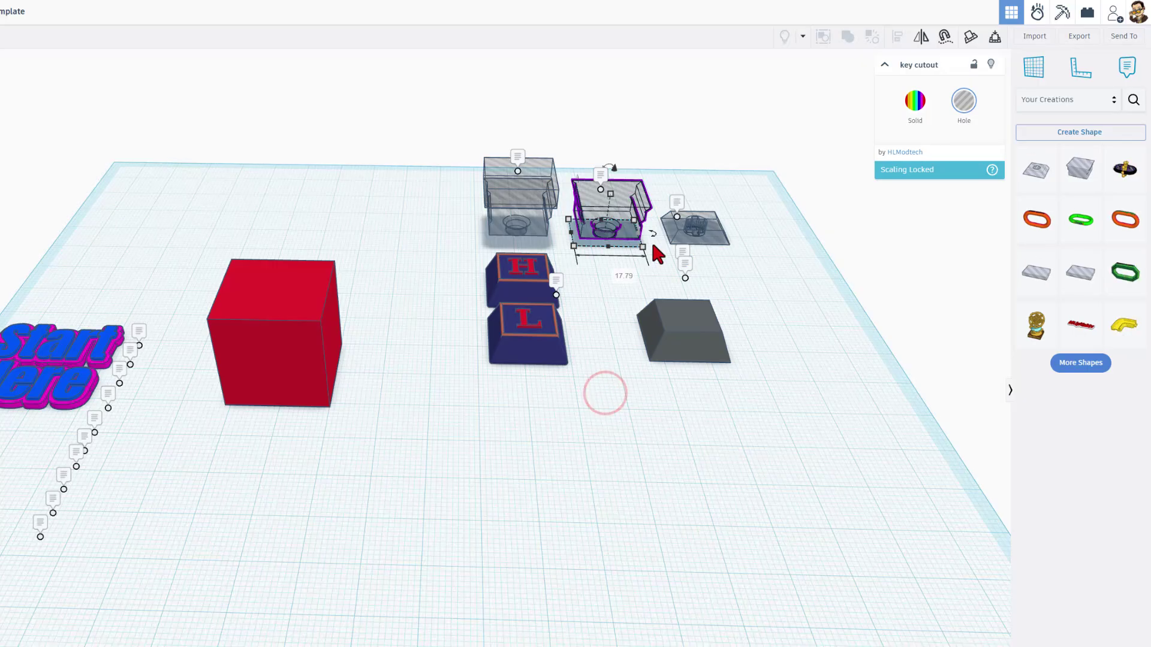
pyautogui.click(515, 207)
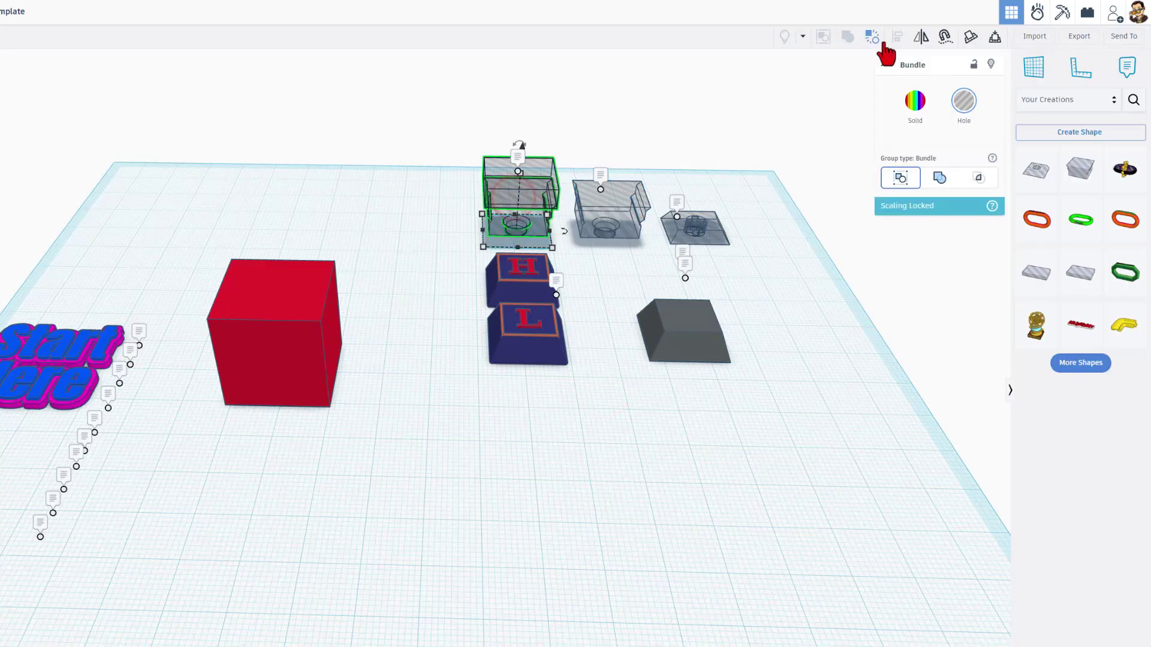
pyautogui.click(401, 283)
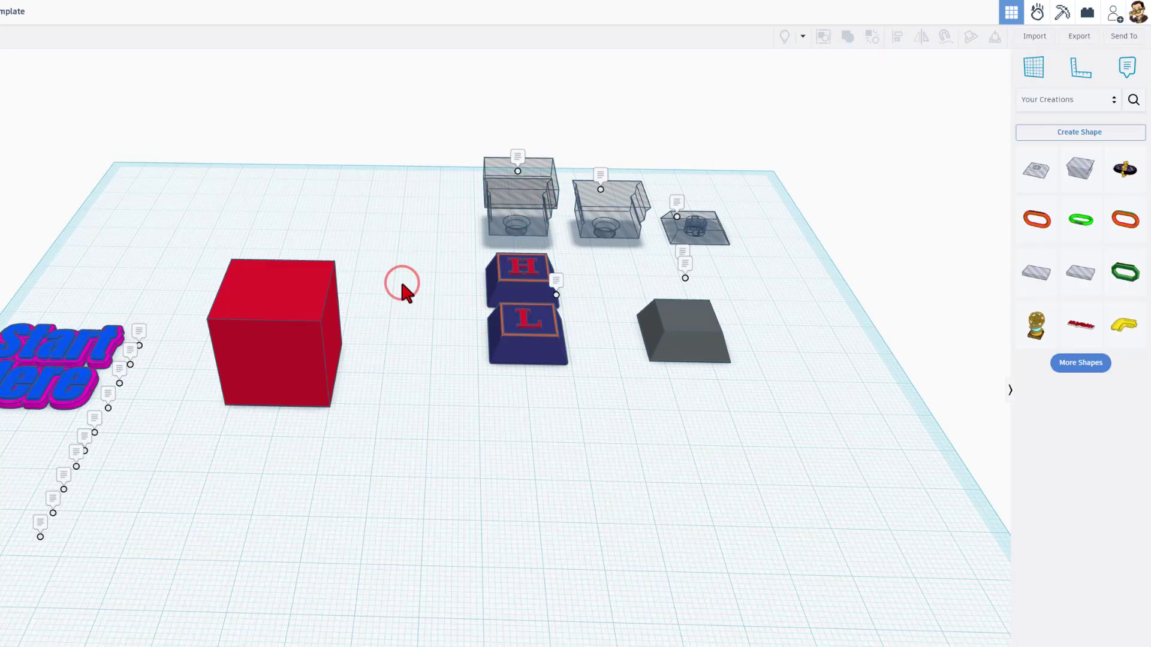
# Move the red two-socket housing with its ring to the back-left corner of the workplane.
pyautogui.moveTo(602, 577)
pyautogui.mouseDown(button='right')
pyautogui.moveTo(664, 557)
pyautogui.moveTo(609, 565)
pyautogui.mouseUp(button='right')
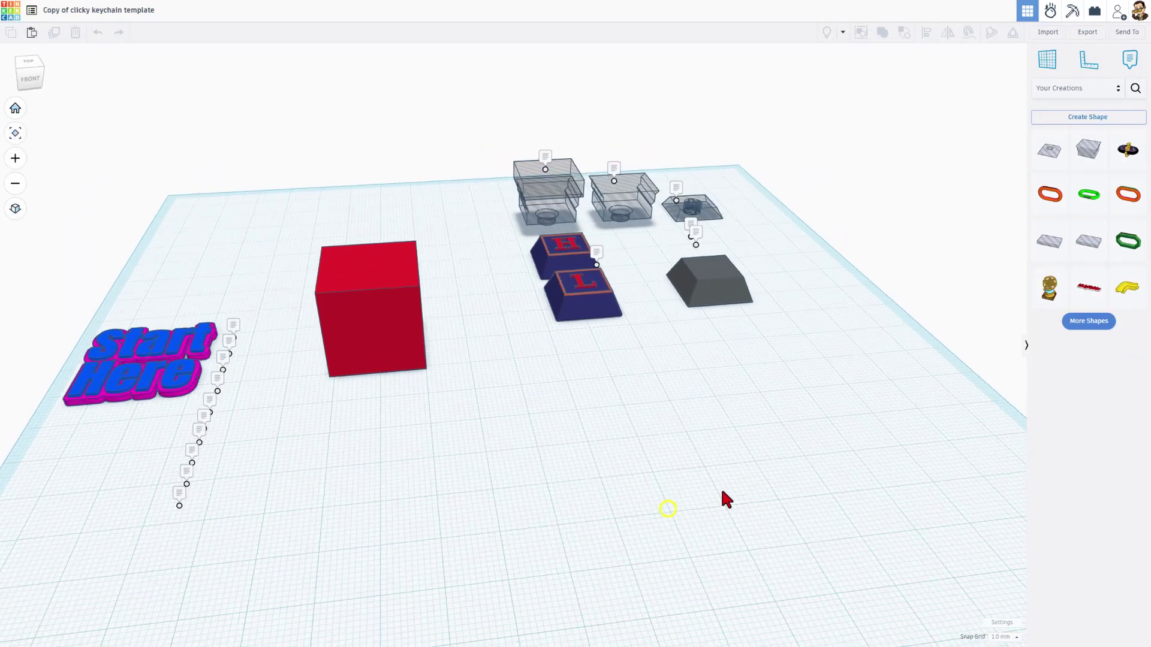
pyautogui.moveTo(673, 506); pyautogui.dragTo(664, 506, button='right')
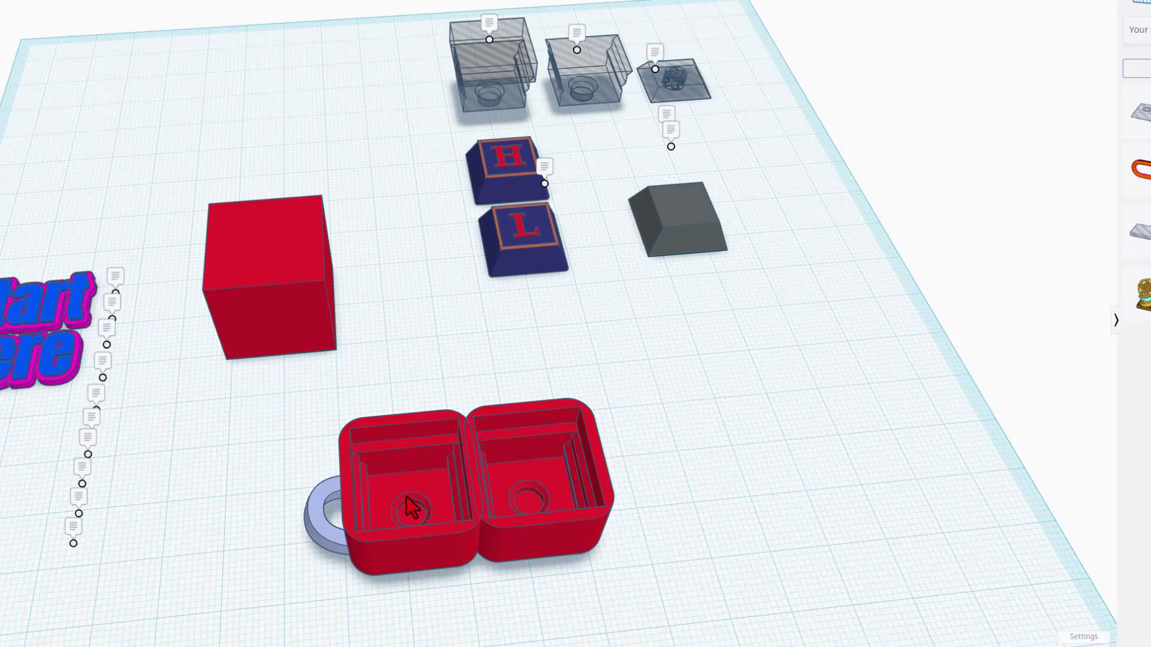
pyautogui.moveTo(650, 486); pyautogui.dragTo(299, 469, button='right')
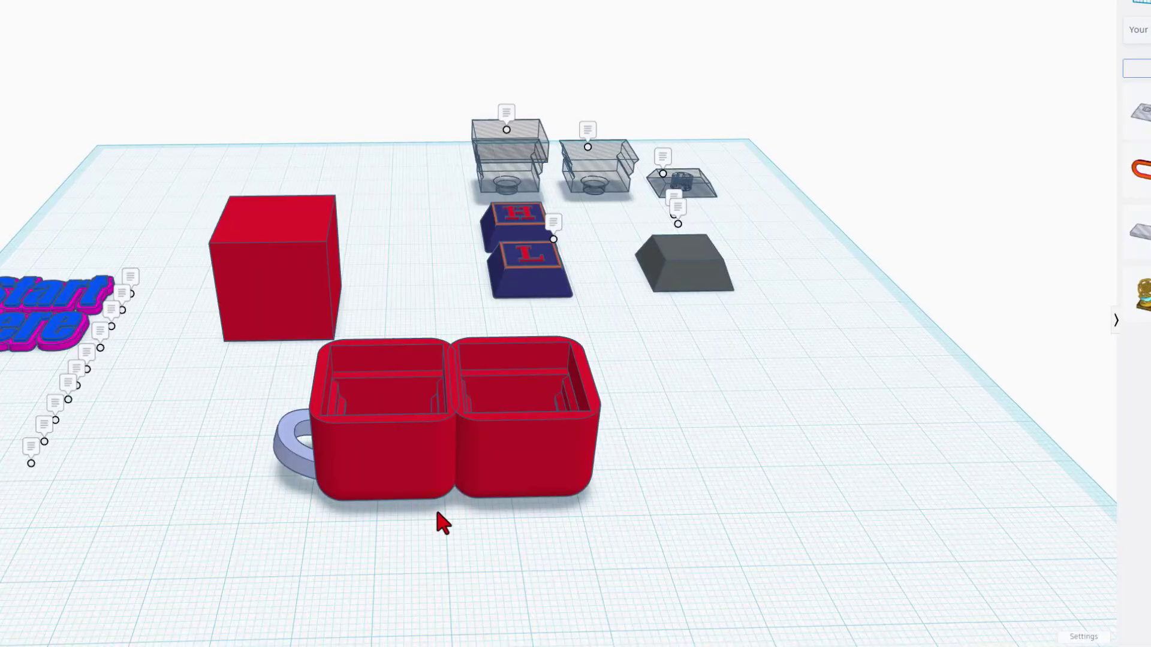
pyautogui.moveTo(443, 511); pyautogui.dragTo(352, 389, button='right')
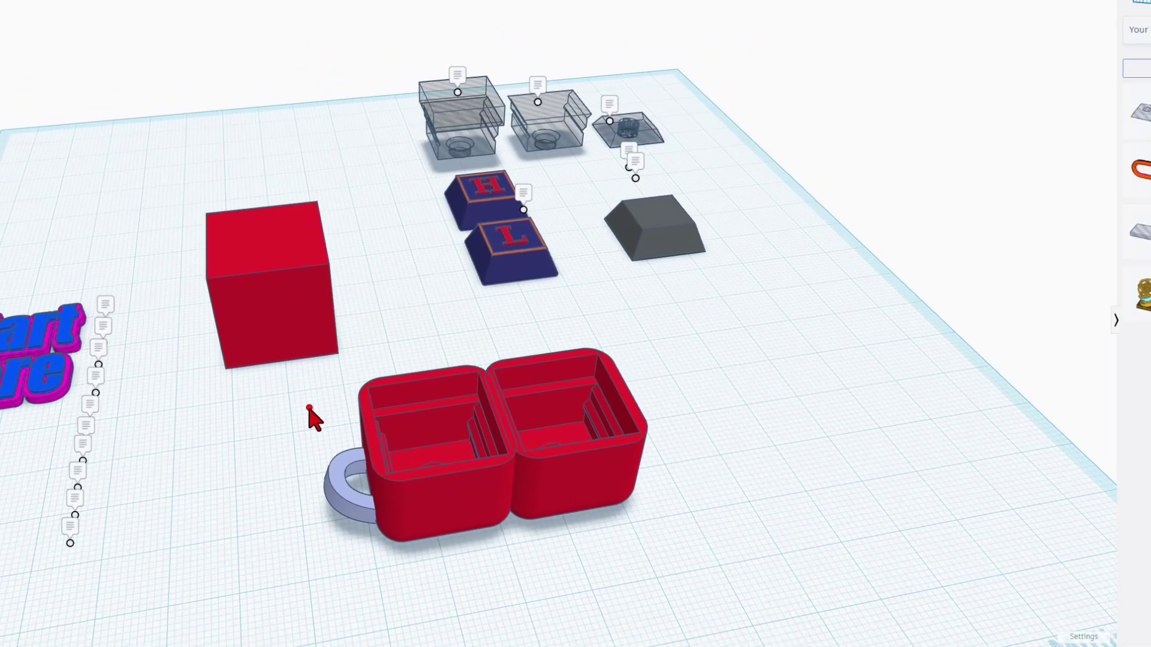
pyautogui.moveTo(549, 496); pyautogui.dragTo(133, 166)
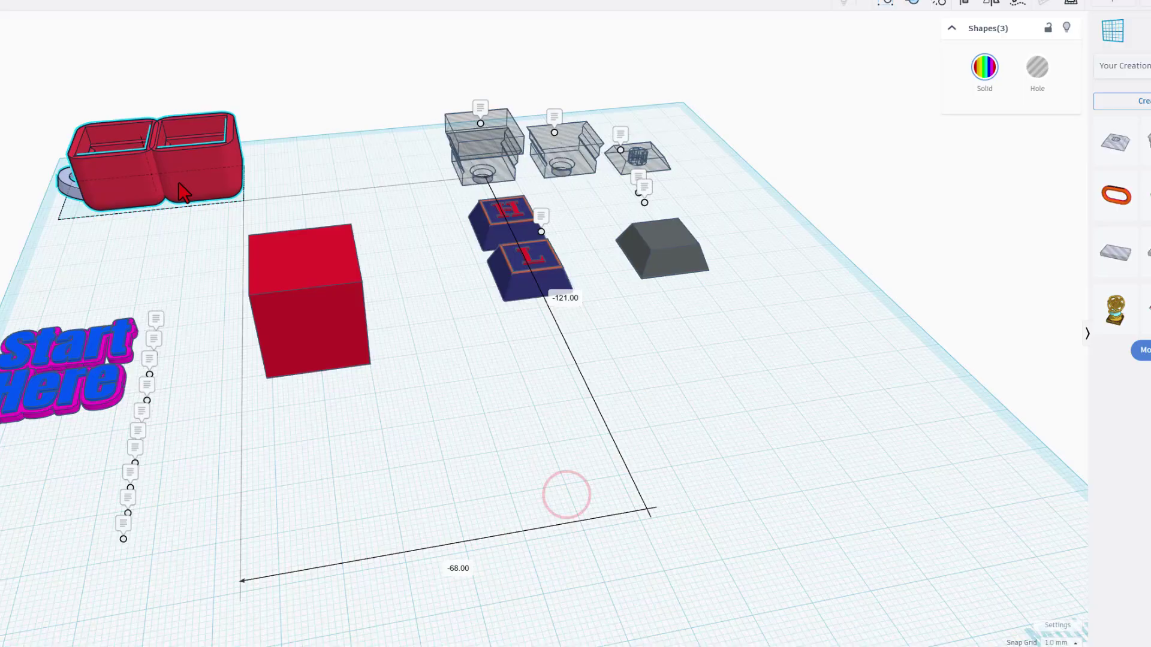
pyautogui.press('F11')
pyautogui.click(342, 344)
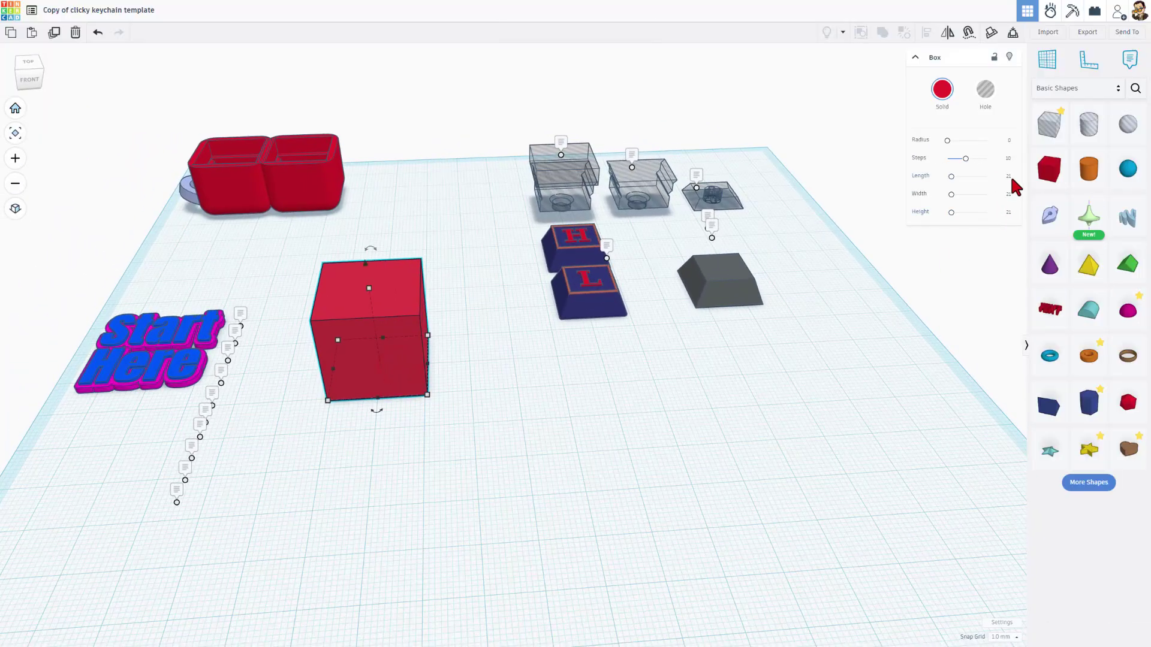
# Add a trial box, size it to 21 mm and then 28 by 24, then delete it.
pyautogui.click(906, 347)
pyautogui.moveTo(1048, 169); pyautogui.dragTo(626, 444)
pyautogui.moveTo(585, 492); pyautogui.dragTo(559, 522)
pyautogui.click(501, 468)
pyautogui.write('21')
pyautogui.press('Return')
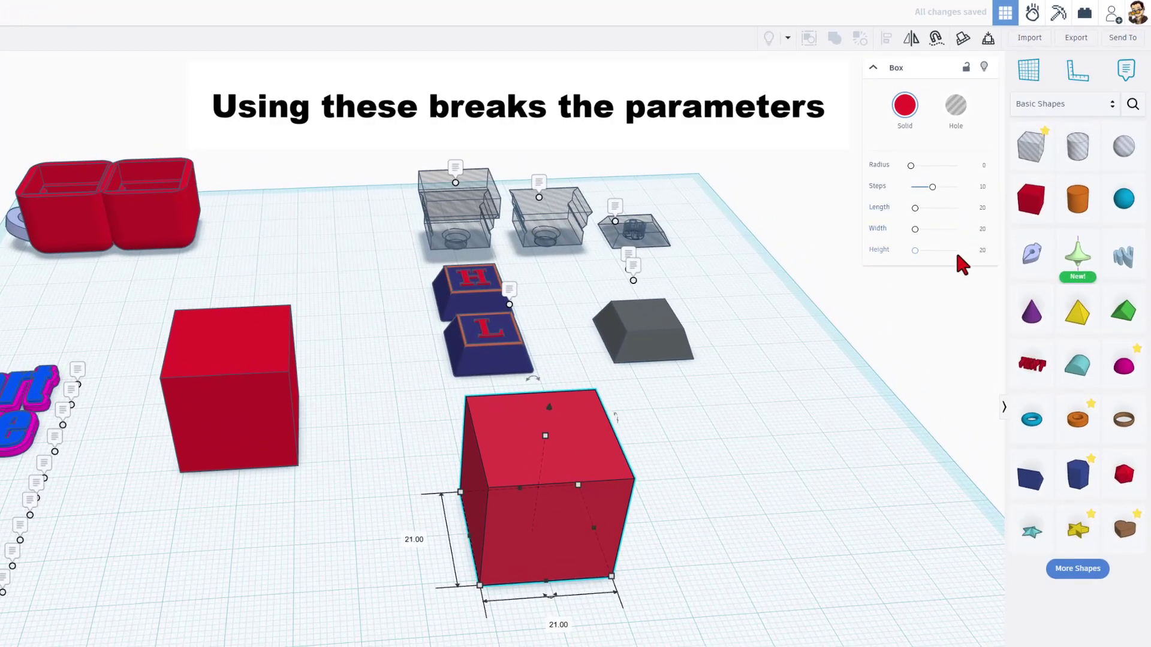
pyautogui.moveTo(479, 581); pyautogui.dragTo(438, 604)
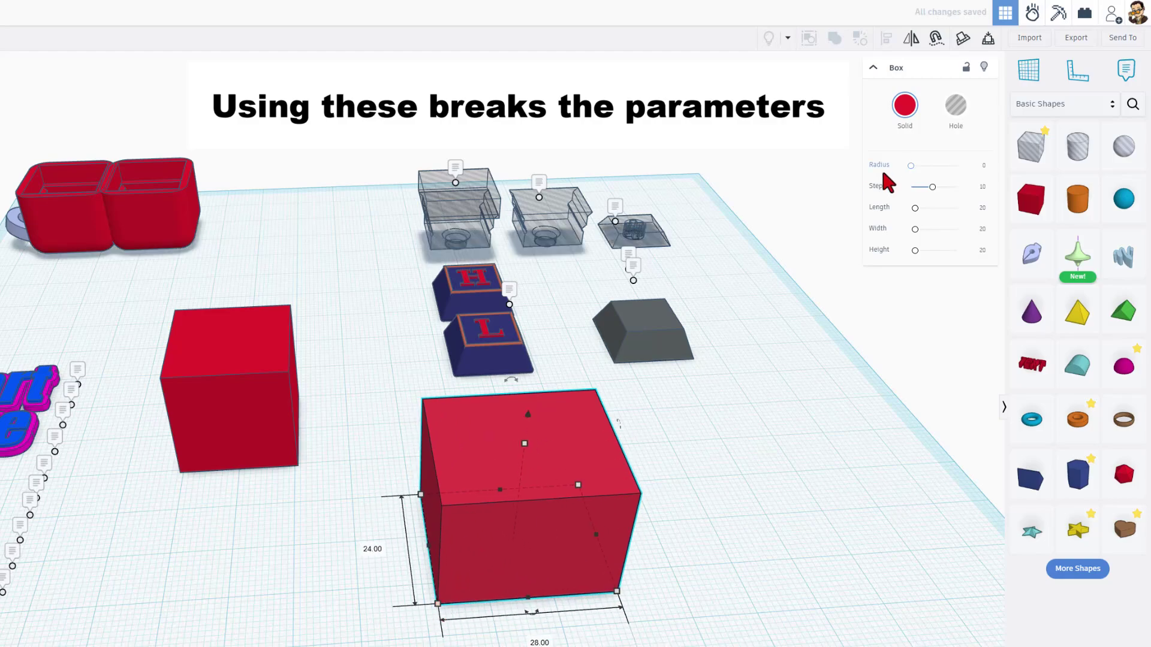
pyautogui.click(643, 563)
pyautogui.click(589, 594)
pyautogui.press('Delete')
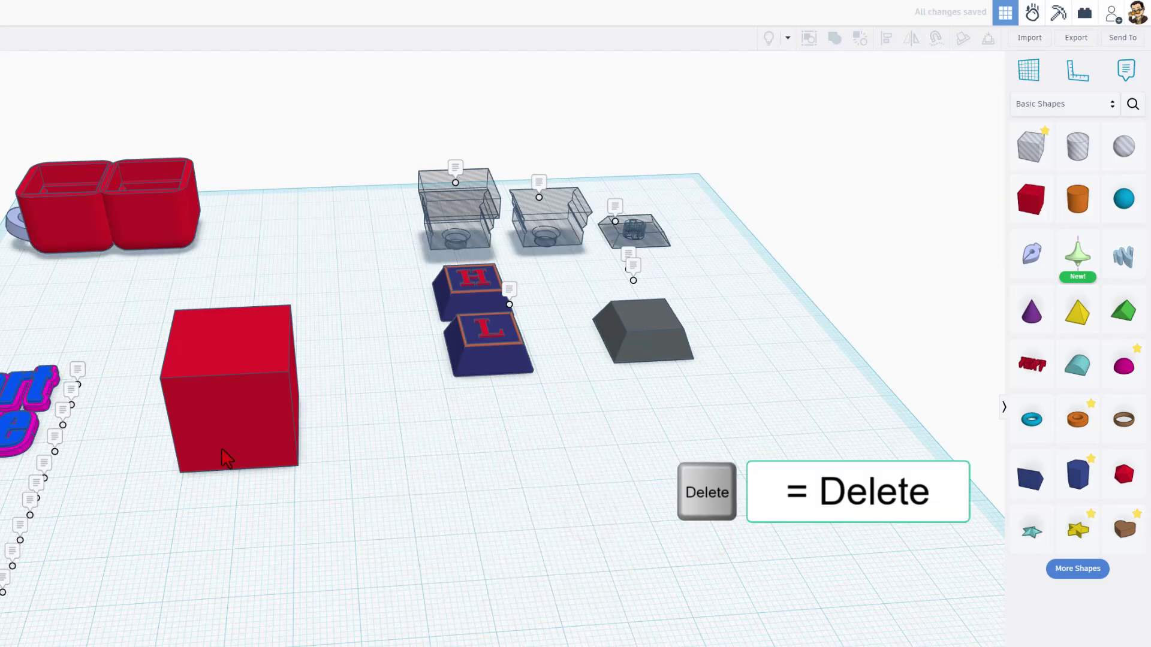
# Round the red 21 mm cube's edges with radius 4 and 20 steps.
pyautogui.click(223, 457)
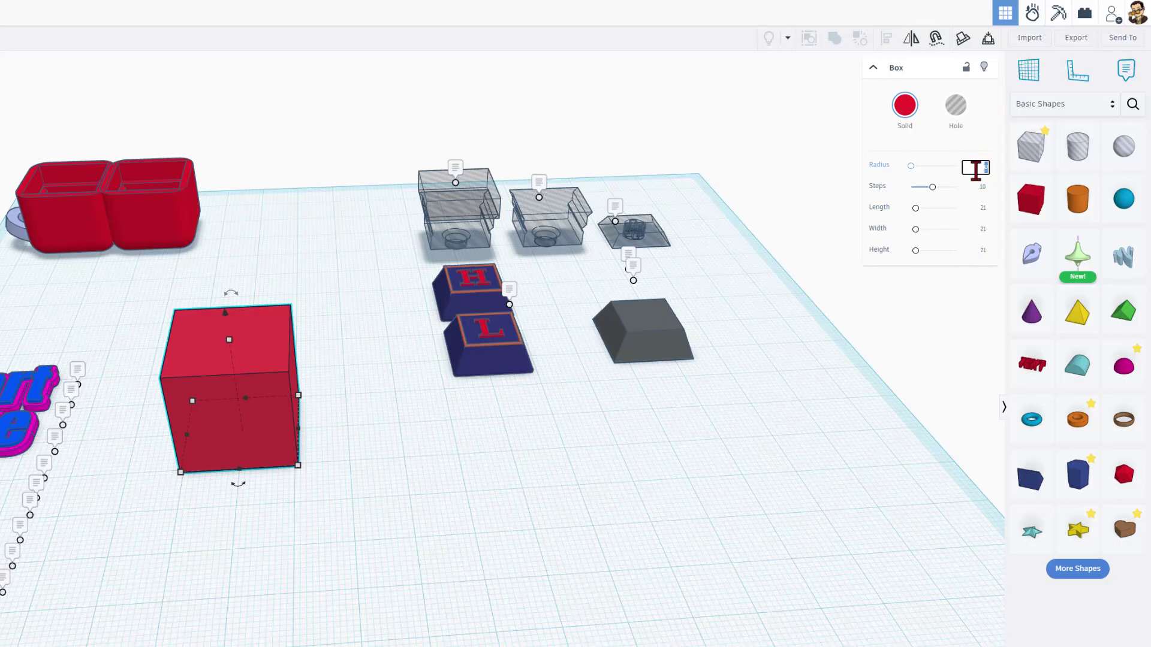
pyautogui.write('4')
pyautogui.press('Return')
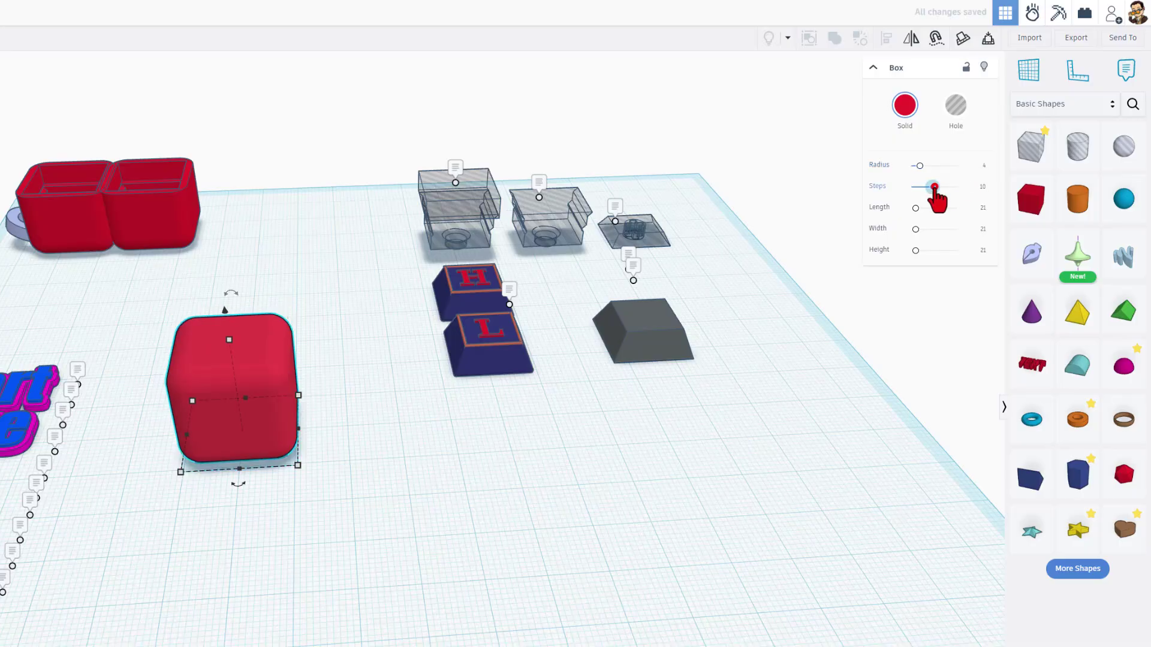
pyautogui.moveTo(935, 187); pyautogui.dragTo(956, 186)
pyautogui.scroll(2, 192, 435)
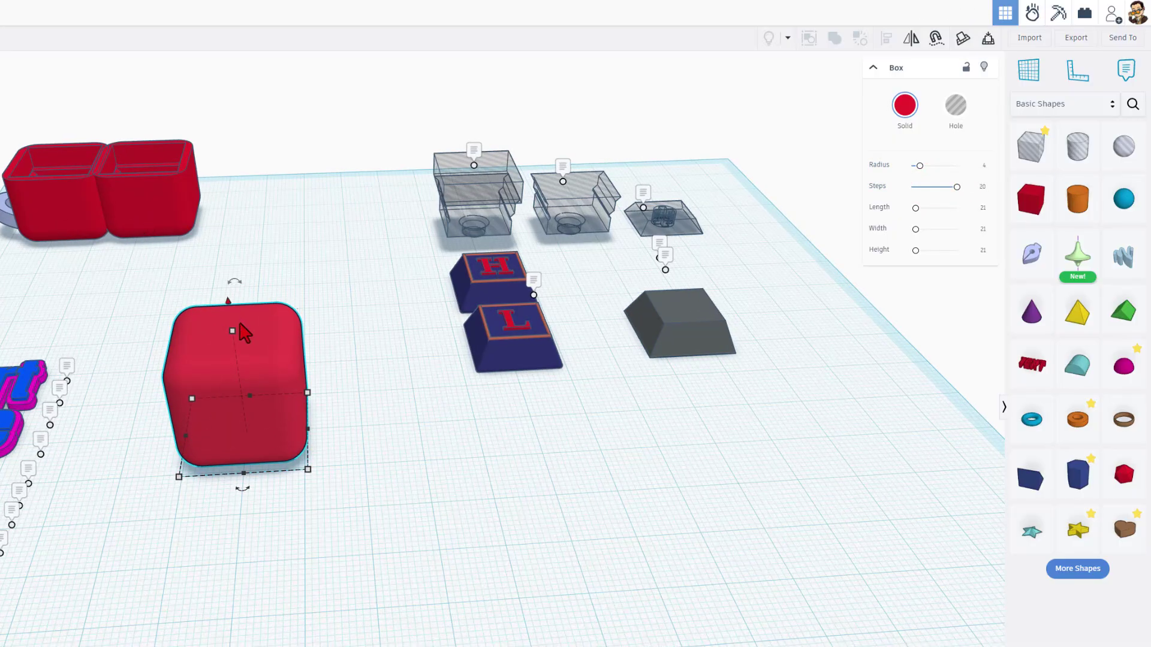
pyautogui.moveTo(234, 333)
pyautogui.click(434, 433)
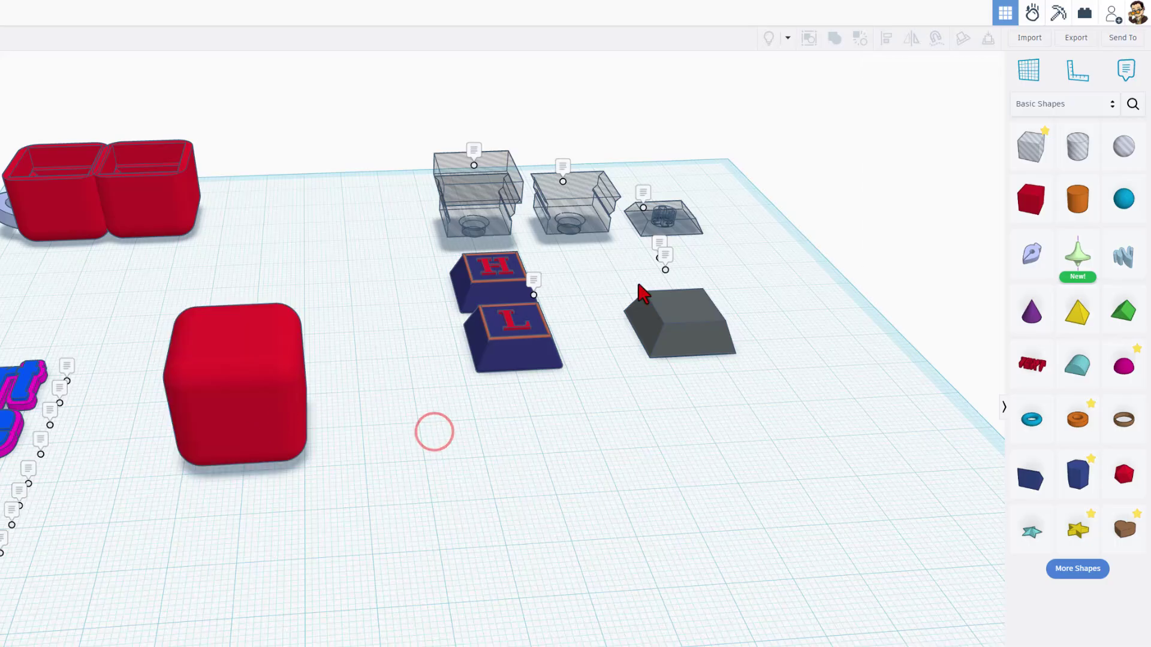
# Add a box hole sized 23 by 23 with a height of 4 mm.
pyautogui.keyDown('shift'); pyautogui.moveTo(1031, 143); pyautogui.dragTo(403, 468); pyautogui.keyUp('shift')
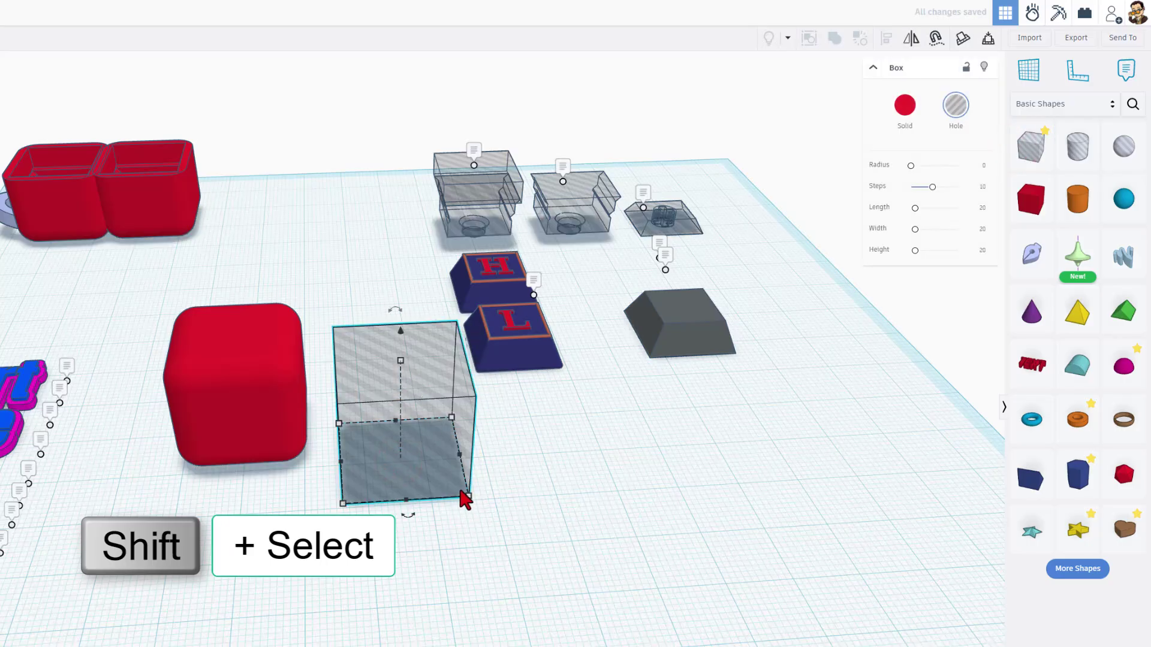
pyautogui.keyDown('shift'); pyautogui.moveTo(468, 497); pyautogui.dragTo(487, 510); pyautogui.keyUp('shift')
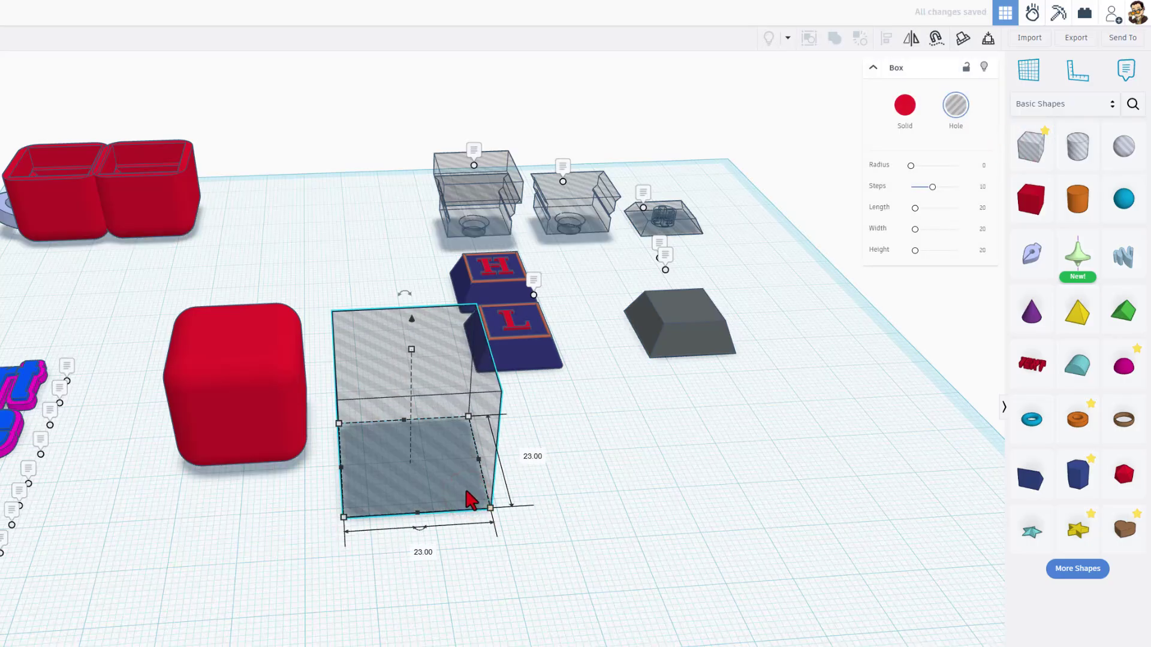
pyautogui.click(411, 349)
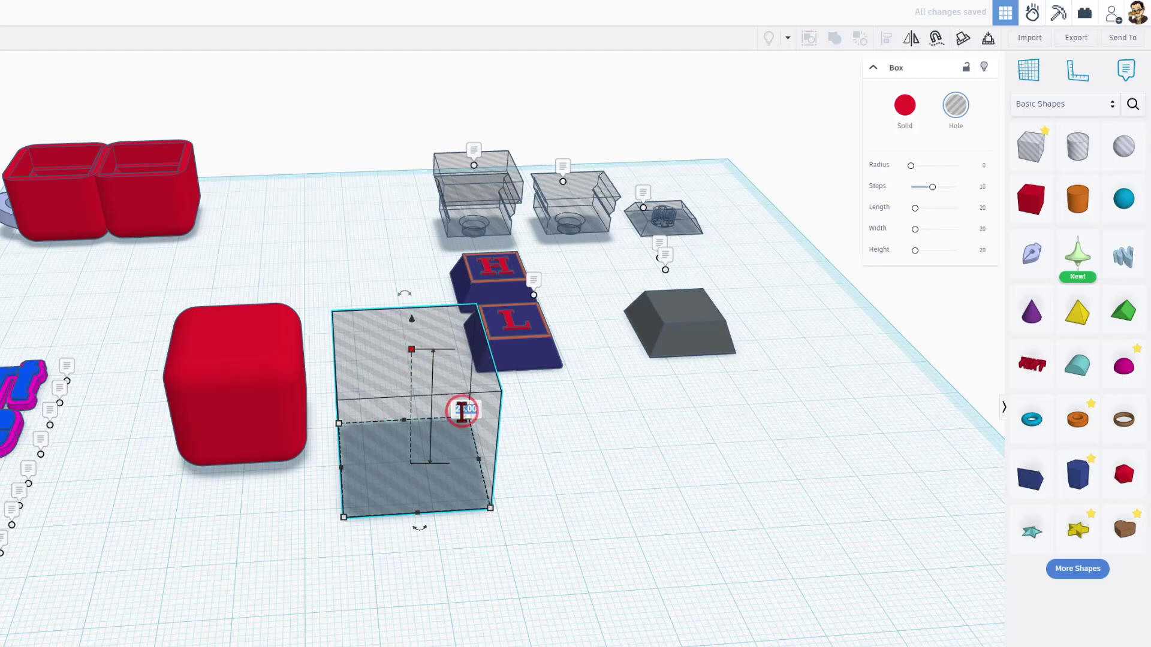
pyautogui.write('4')
pyautogui.press('Return')
pyautogui.click(345, 352)
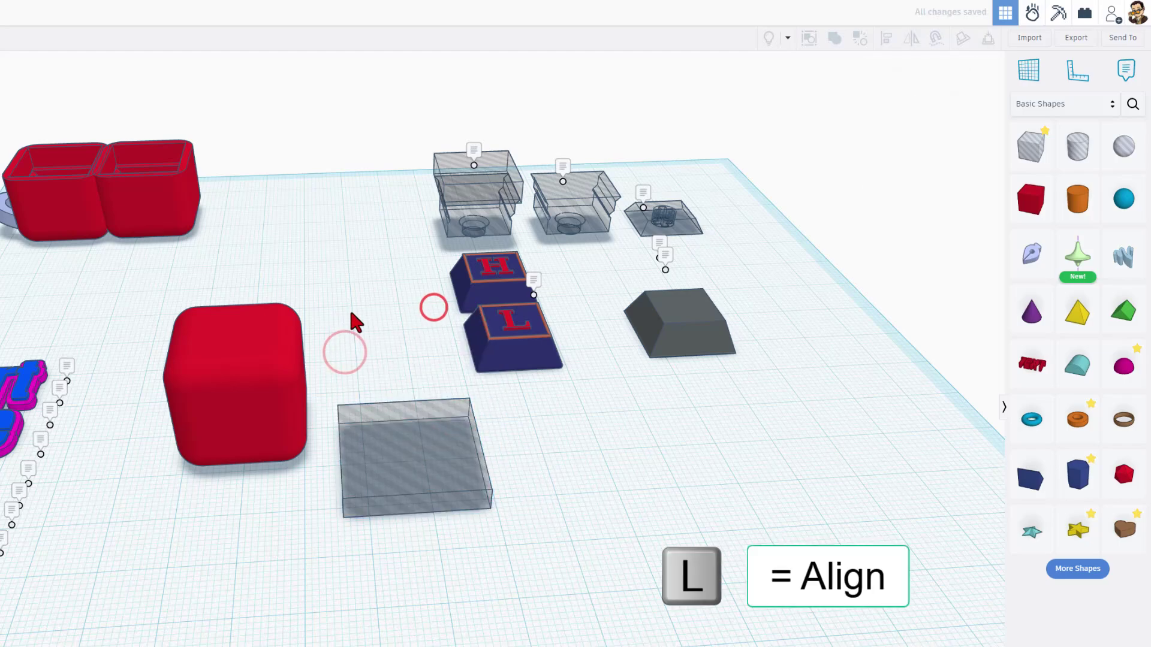
# Align the hole slab centred on the red cube's top and group them to flatten it.
pyautogui.moveTo(350, 312); pyautogui.dragTo(243, 468)
pyautogui.press('l')
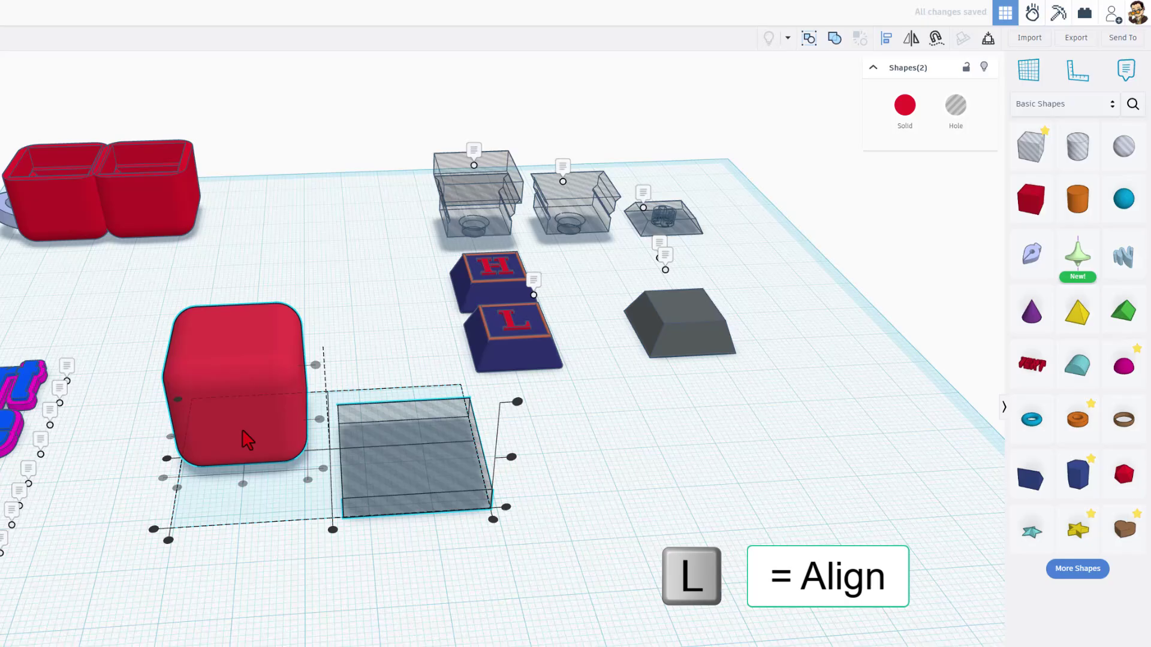
pyautogui.click(171, 437)
pyautogui.click(243, 484)
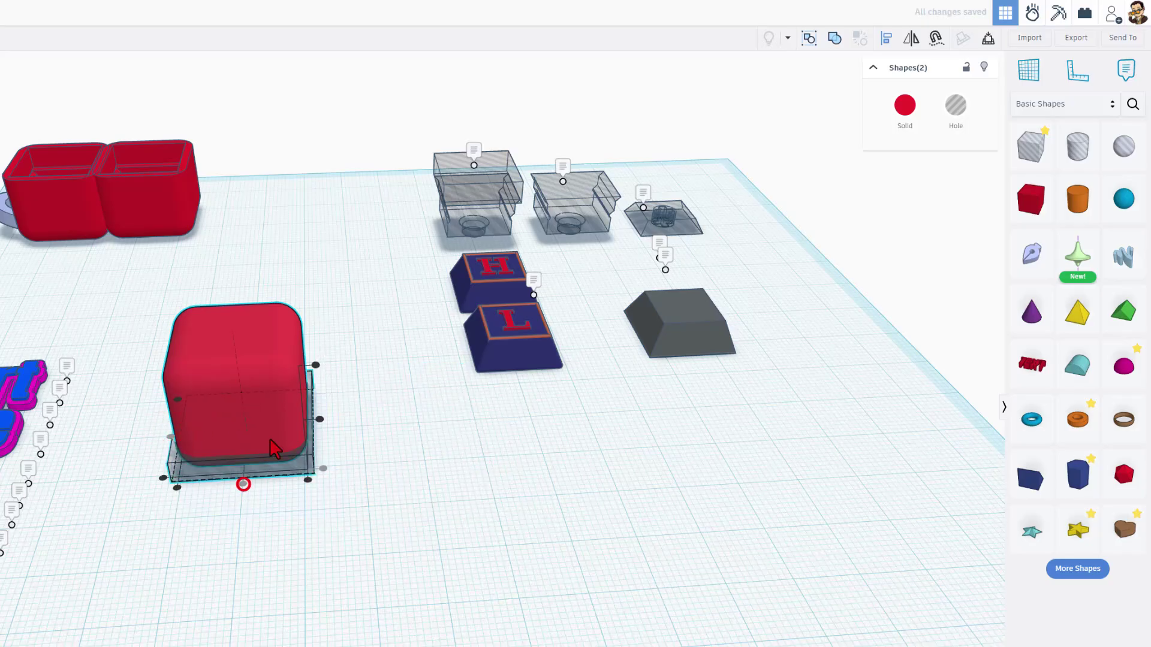
pyautogui.click(316, 365)
pyautogui.scroll(-1, 321, 359)
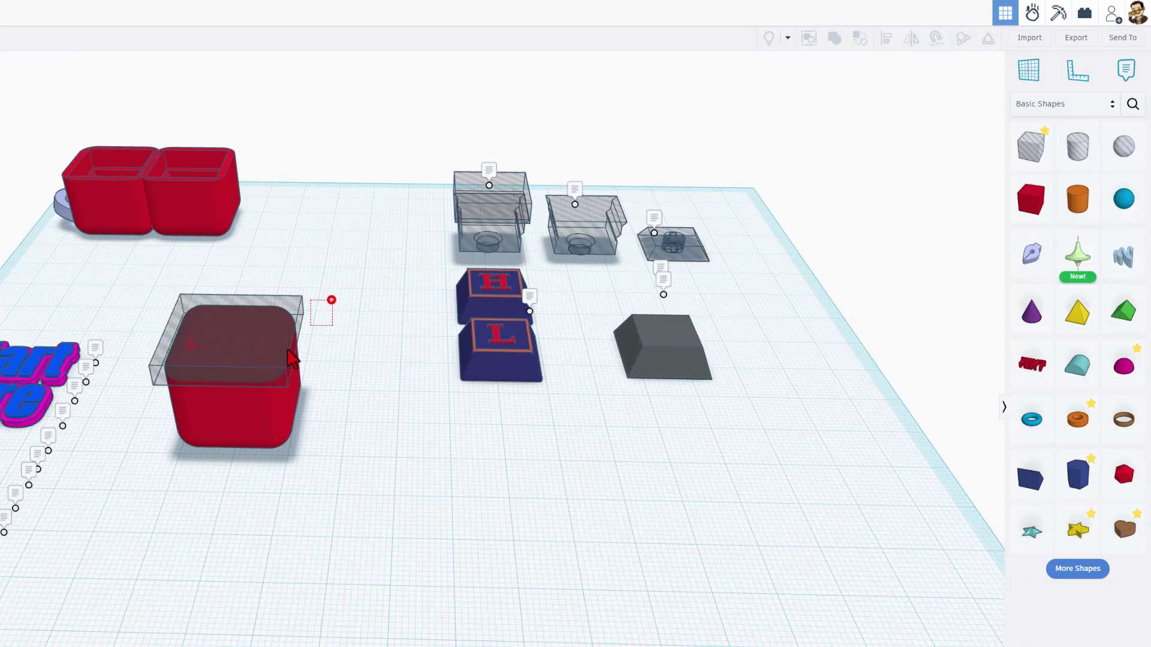
pyautogui.hotkey('ctrl', 'g')
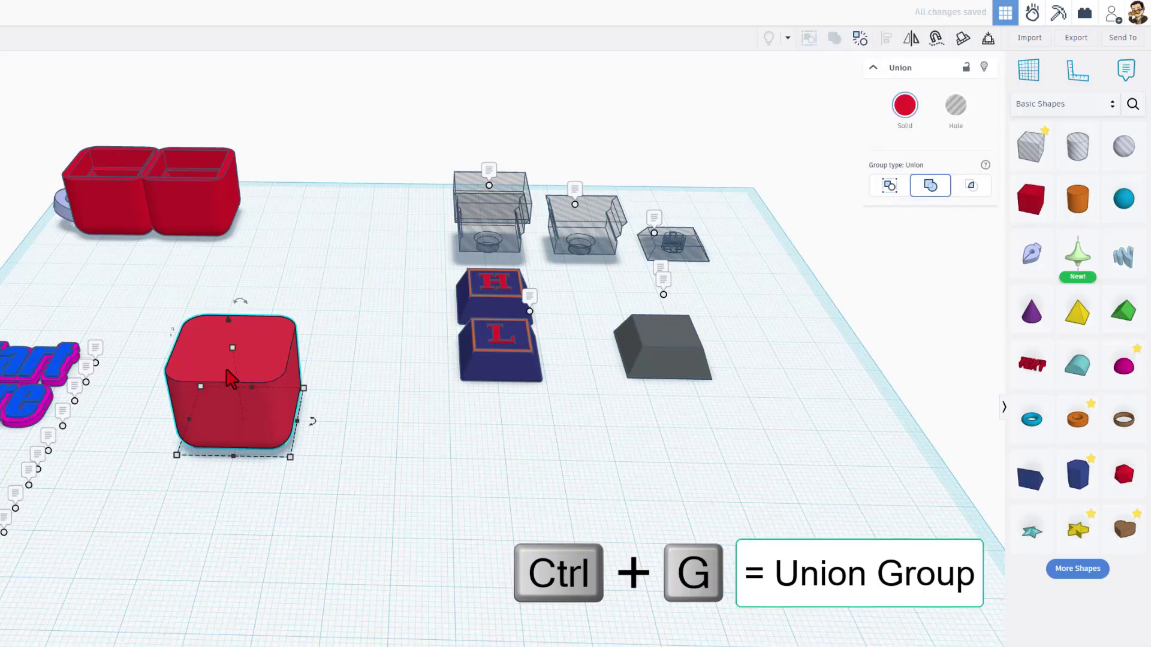
pyautogui.moveTo(214, 362); pyautogui.dragTo(154, 251, button='right')
pyautogui.click(348, 260)
pyautogui.moveTo(324, 260); pyautogui.dragTo(341, 186, button='right')
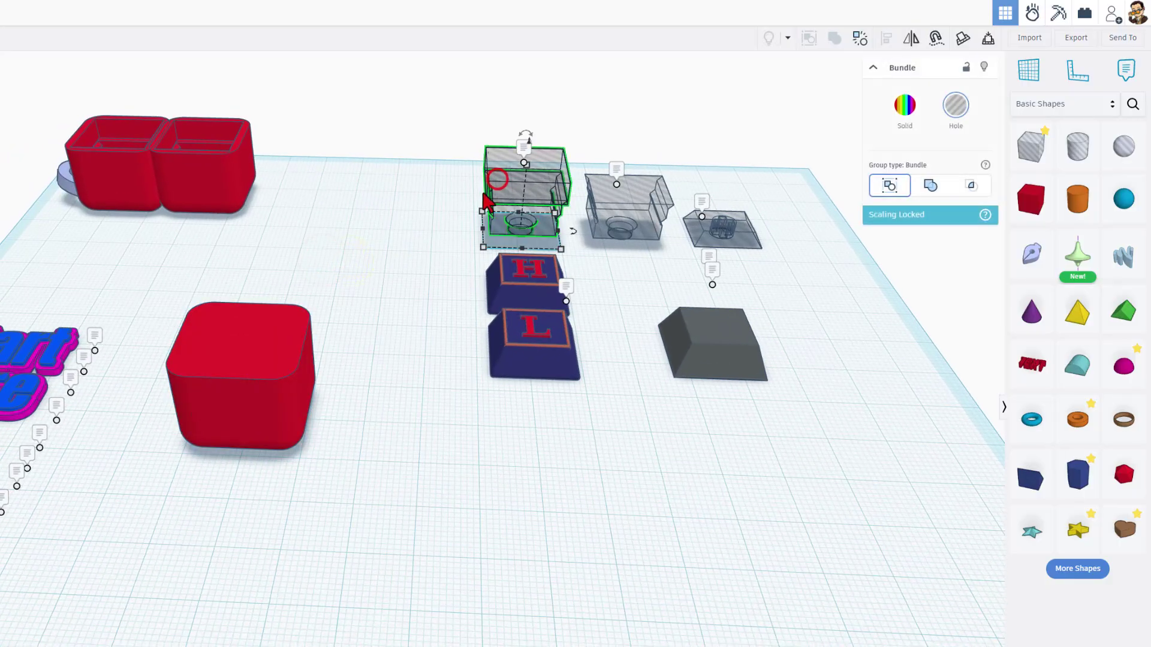
# Duplicate the housing's internal hole bundle, align it inside the red cube, and group to hollow it.
pyautogui.hotkey('ctrl', 'd')
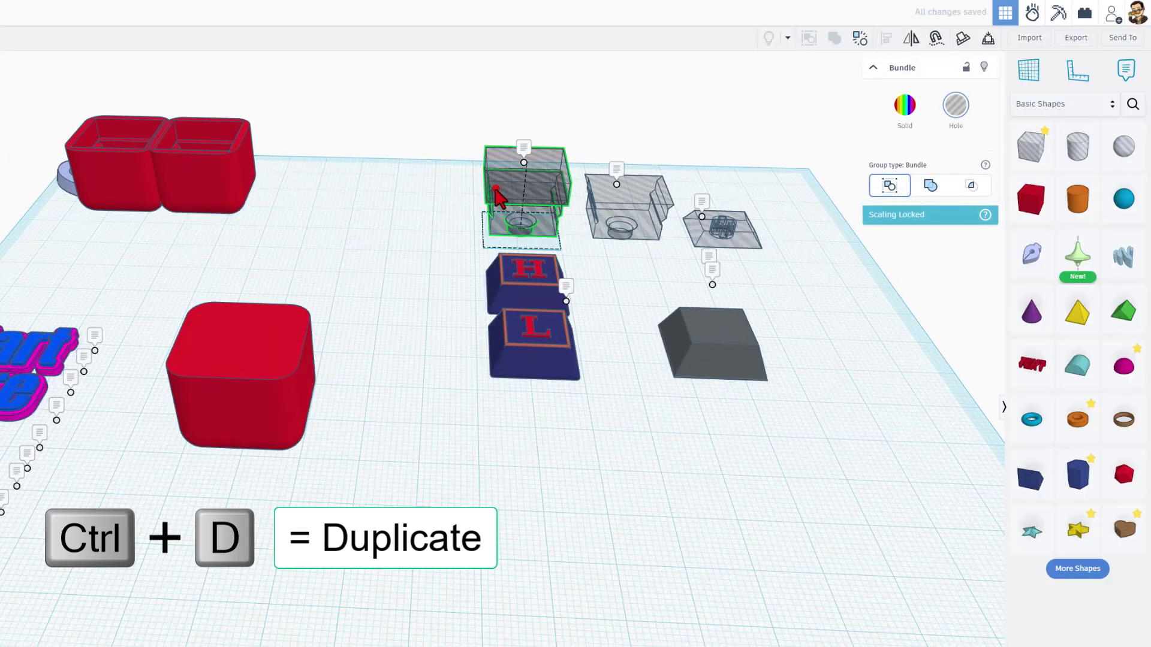
pyautogui.moveTo(485, 192); pyautogui.dragTo(333, 359)
pyautogui.click(360, 336)
pyautogui.moveTo(354, 254); pyautogui.dragTo(211, 391)
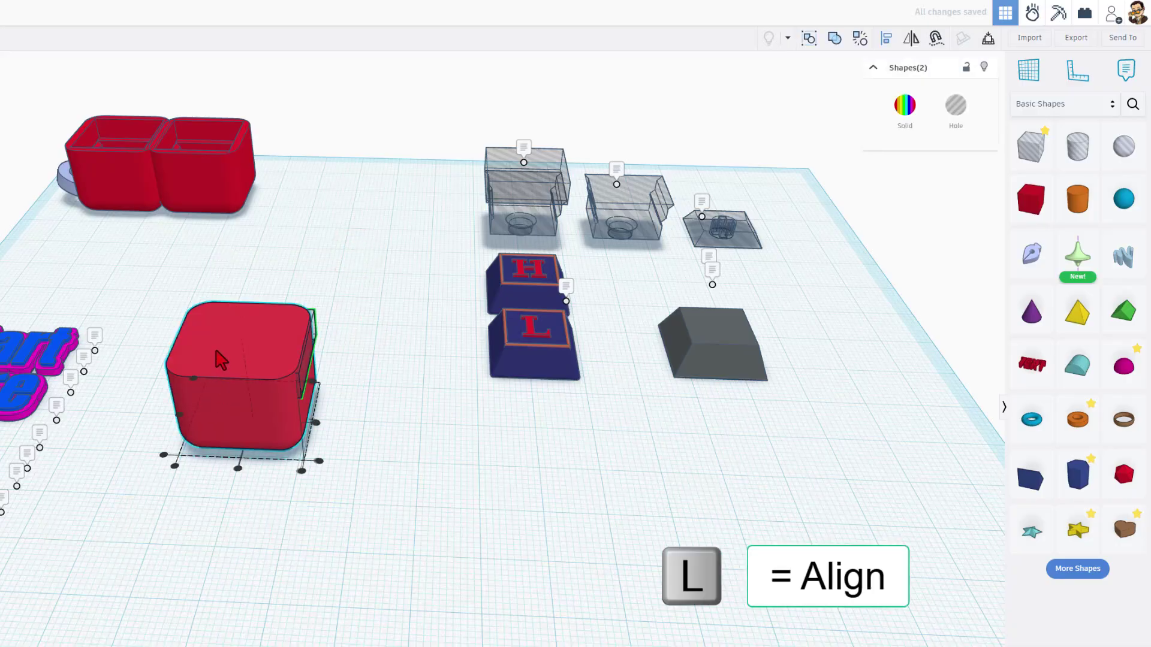
pyautogui.click(179, 413)
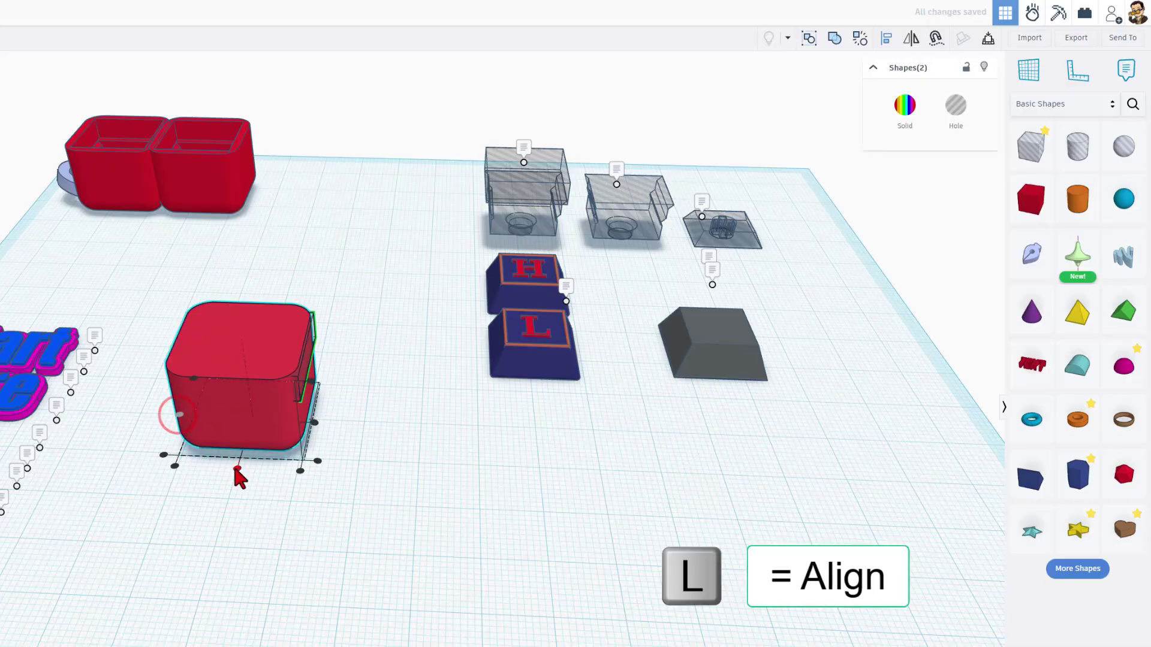
pyautogui.click(238, 468)
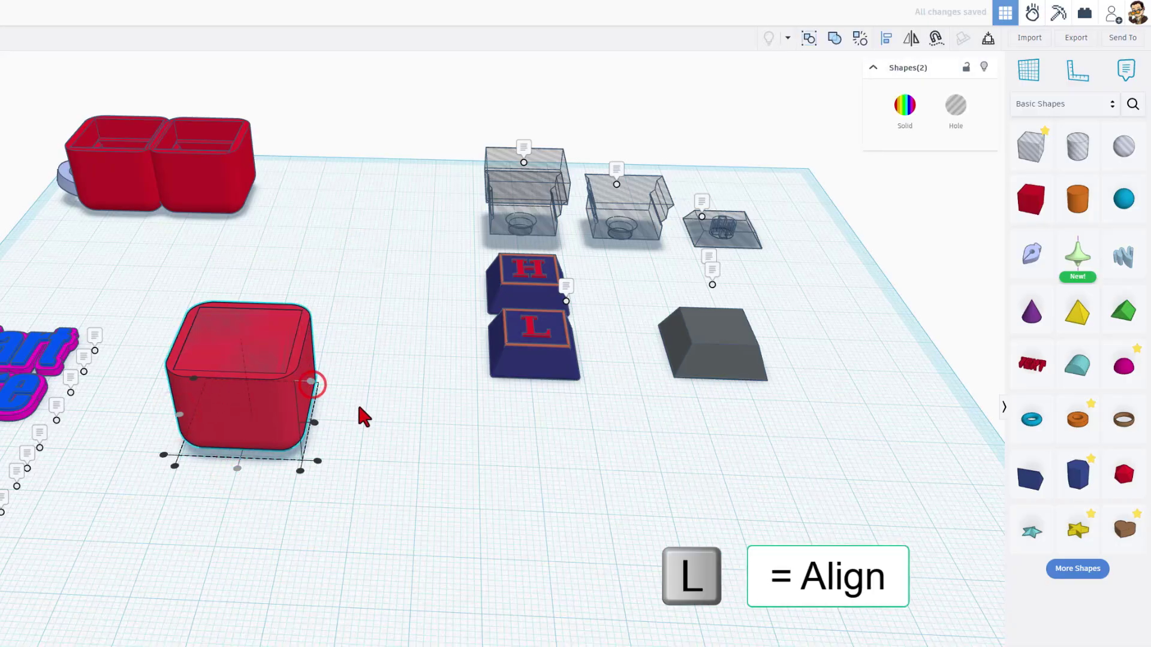
pyautogui.hotkey('ctrl', 'g')
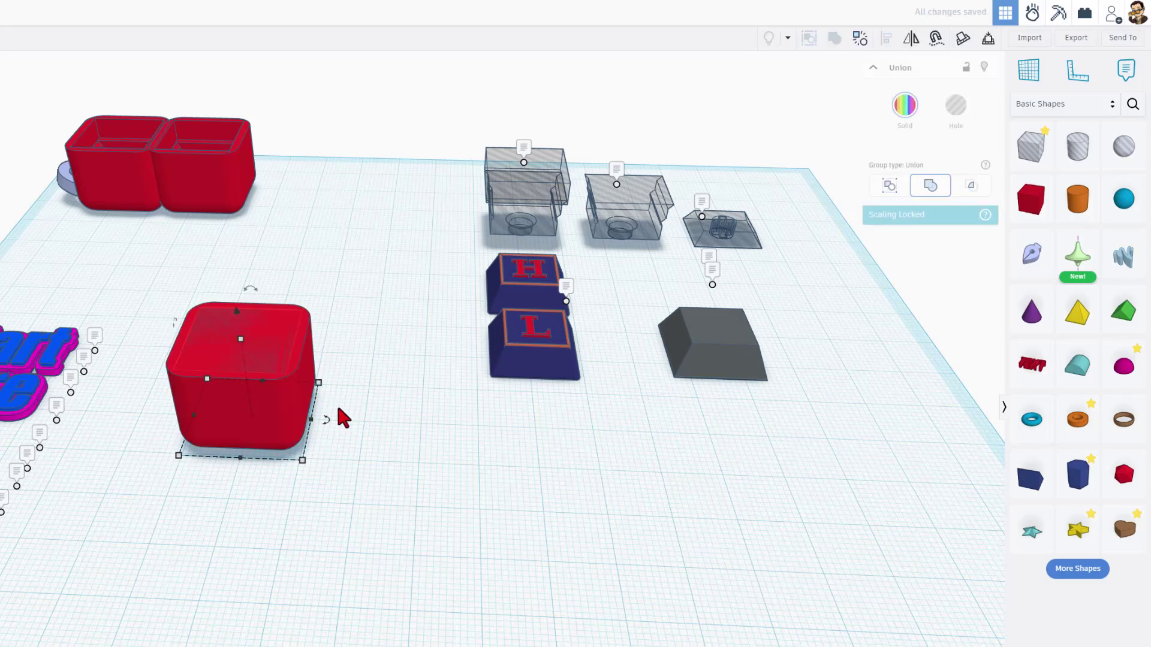
pyautogui.moveTo(318, 437); pyautogui.dragTo(316, 460, button='right')
pyautogui.moveTo(287, 563); pyautogui.dragTo(256, 415, button='right')
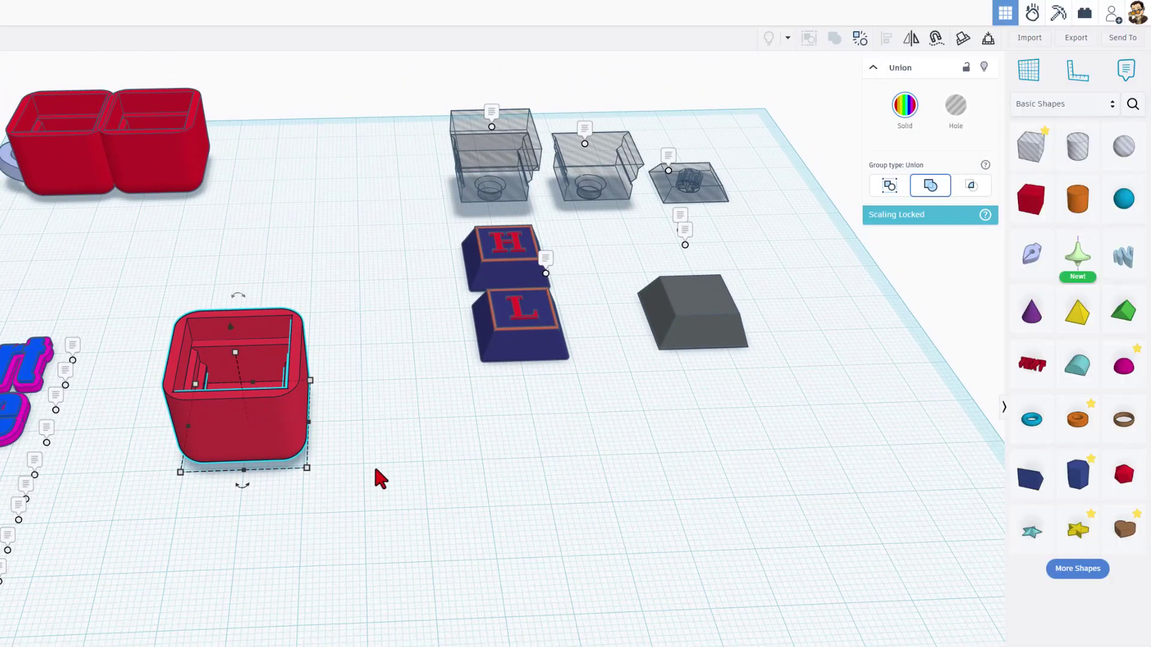
# Duplicate the hollow red box so a copy sits flush beside it as a two-cell body.
pyautogui.hotkey('ctrl', 'd')
pyautogui.click(323, 482)
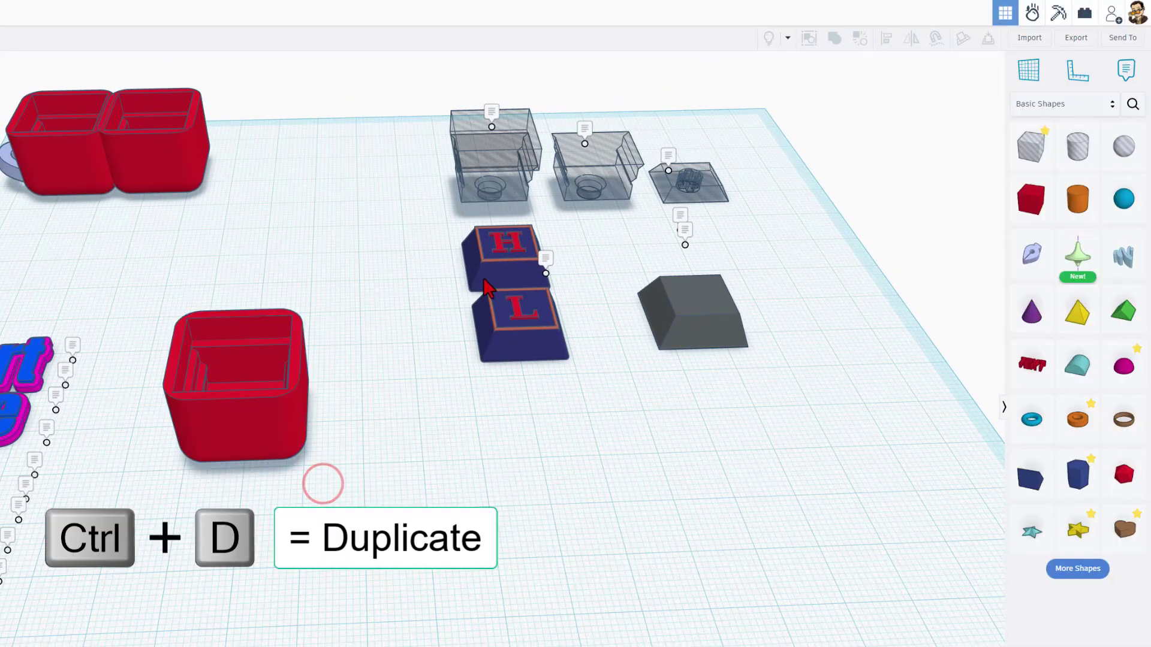
pyautogui.click(277, 422)
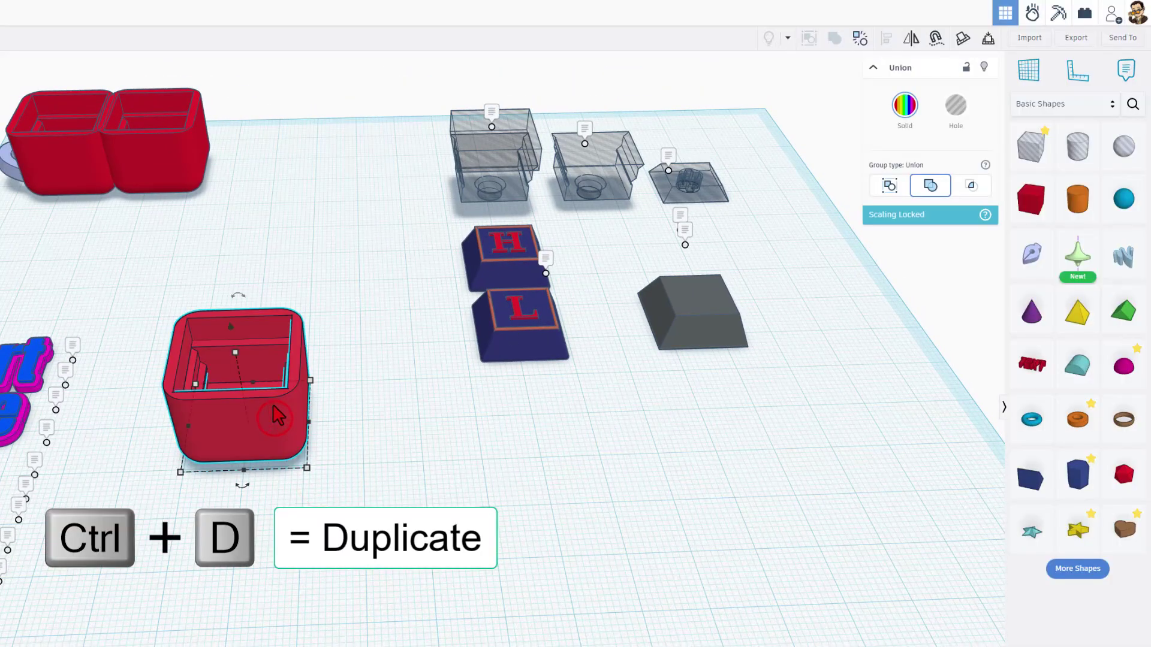
pyautogui.hotkey('ctrl', 'd')
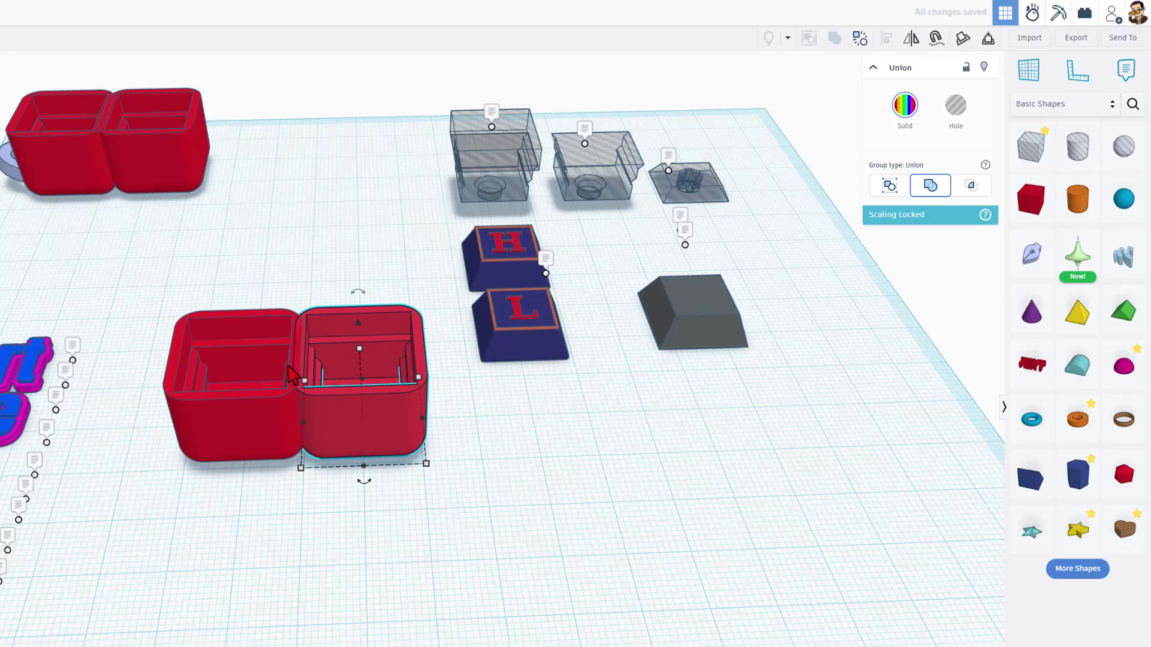
# Copy the L keycap below it and shift a duplicate border plate onto the new cap.
pyautogui.scroll(1, 515, 435)
pyautogui.click(515, 441)
pyautogui.click(522, 349)
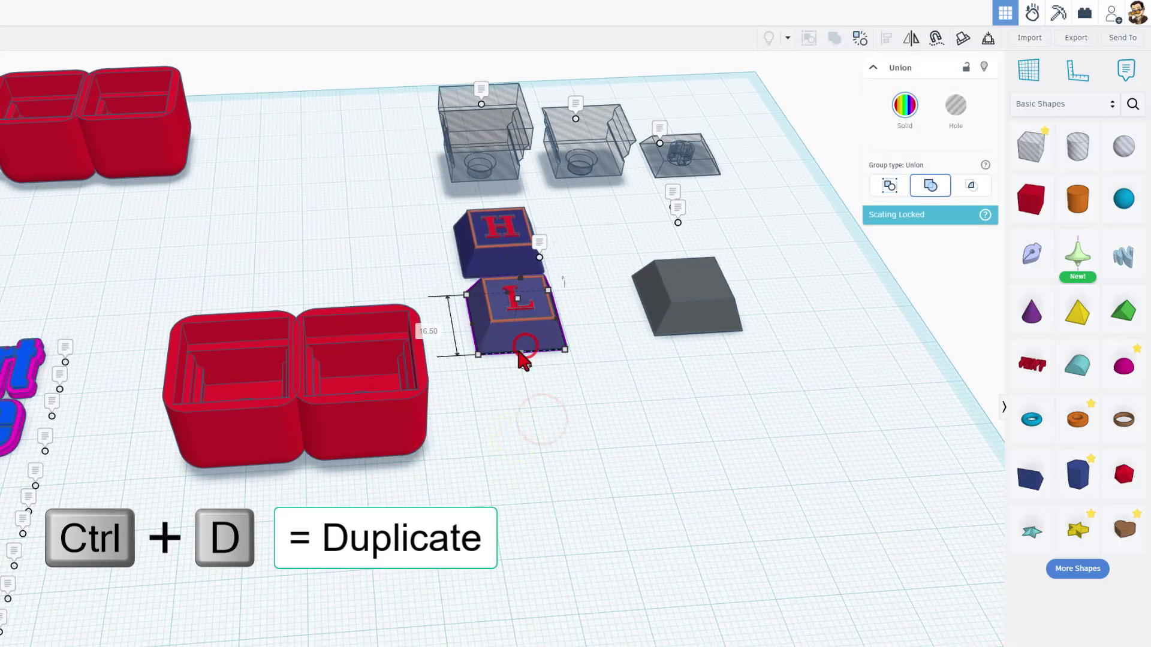
pyautogui.hotkey('ctrl', 'd')
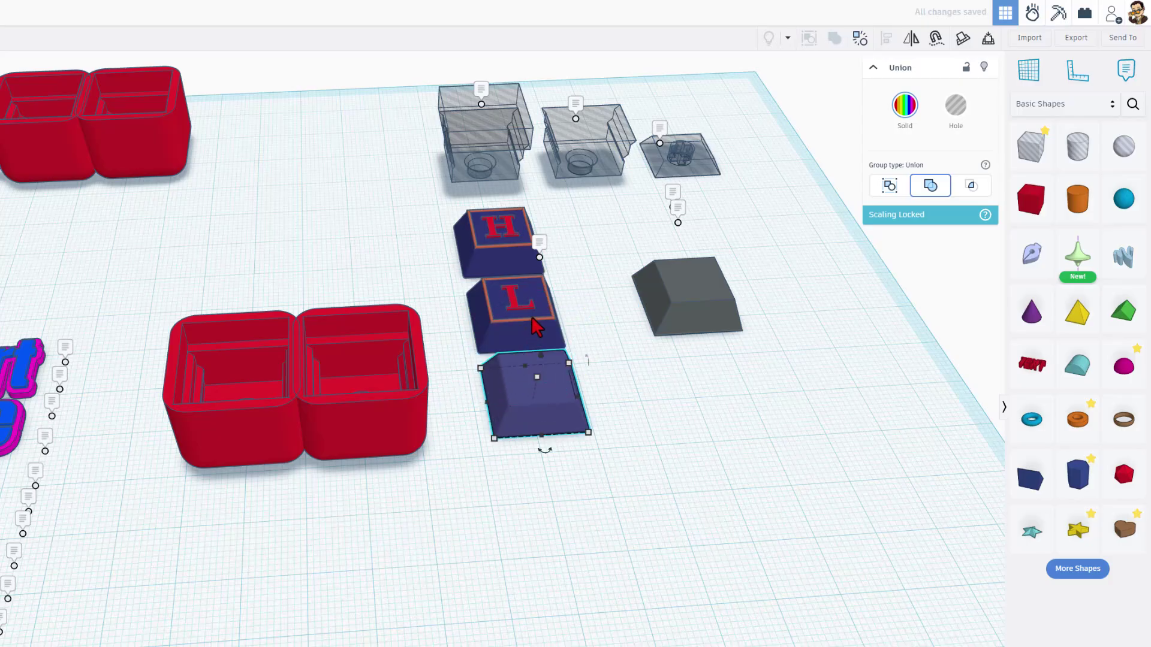
pyautogui.click(493, 316)
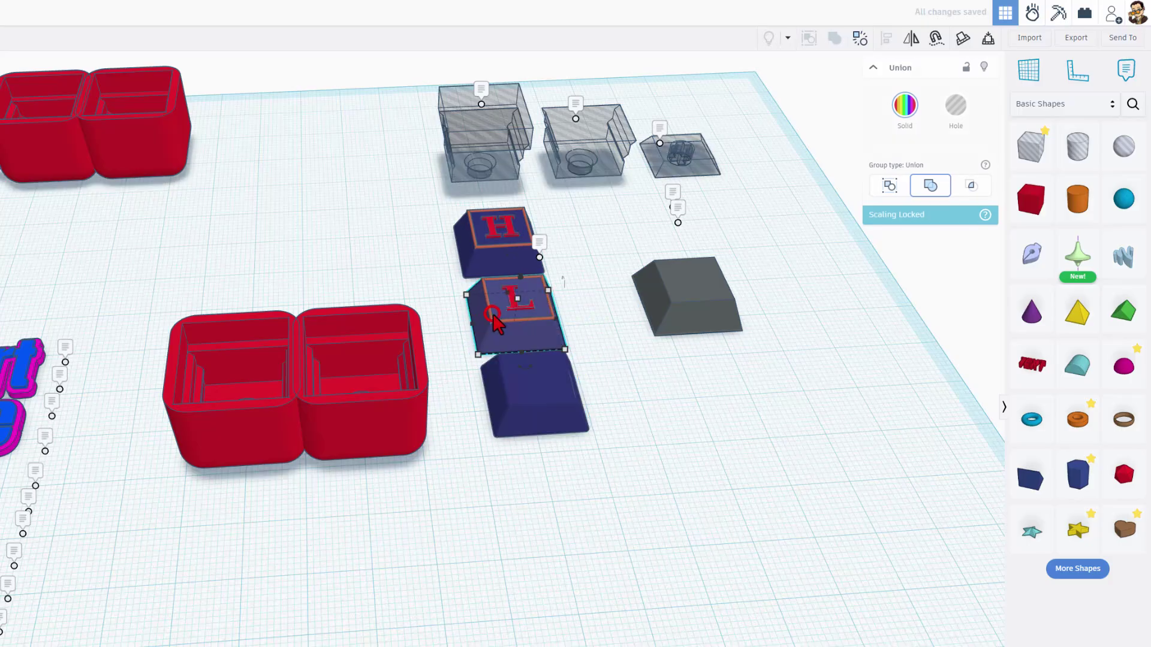
pyautogui.click(489, 317)
pyautogui.hotkey('ctrl', 'd')
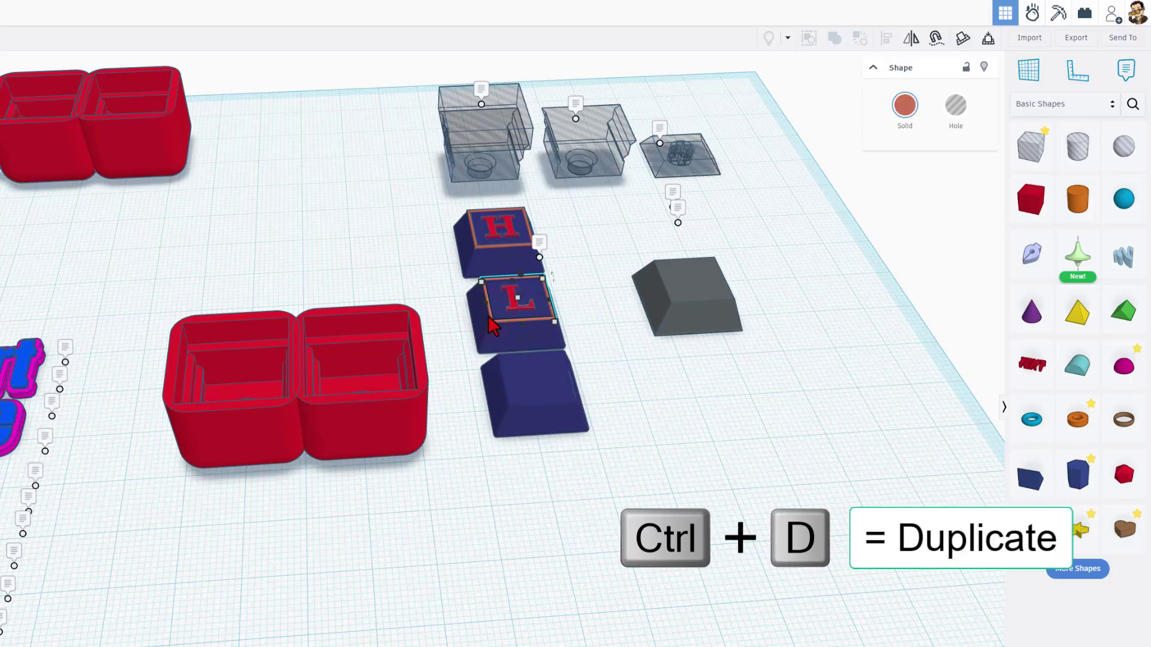
pyautogui.hotkey('shift', 'Down')
pyautogui.hotkey('shift', 'Down')
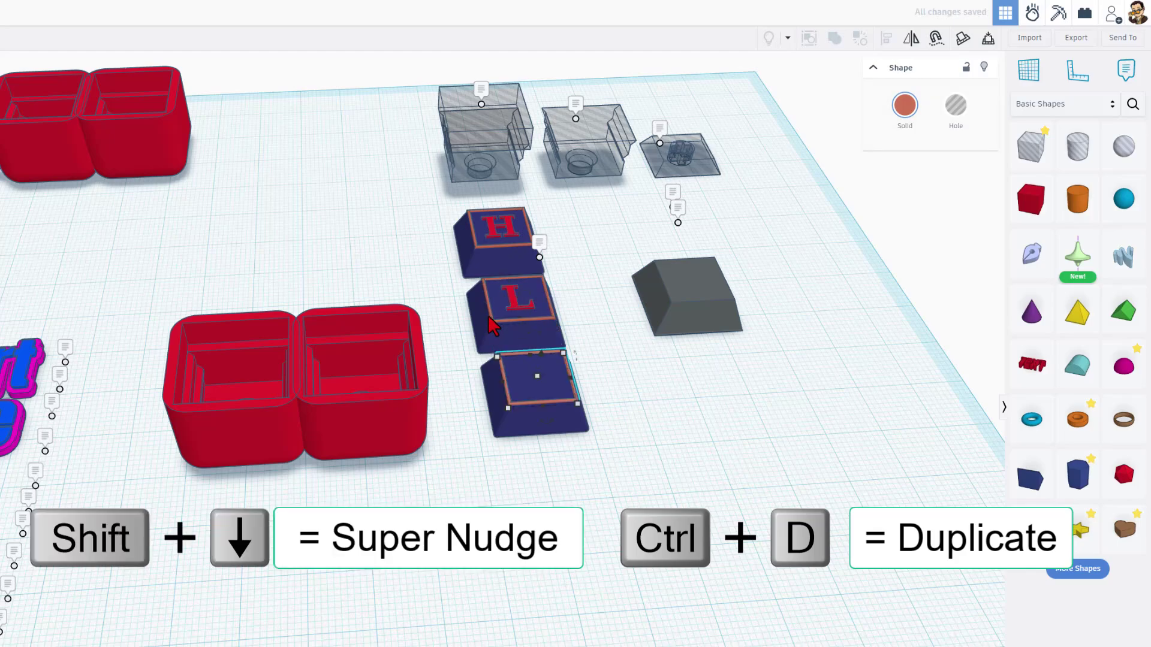
# Change the third keycap's red letter text from L to R.
pyautogui.click(514, 307)
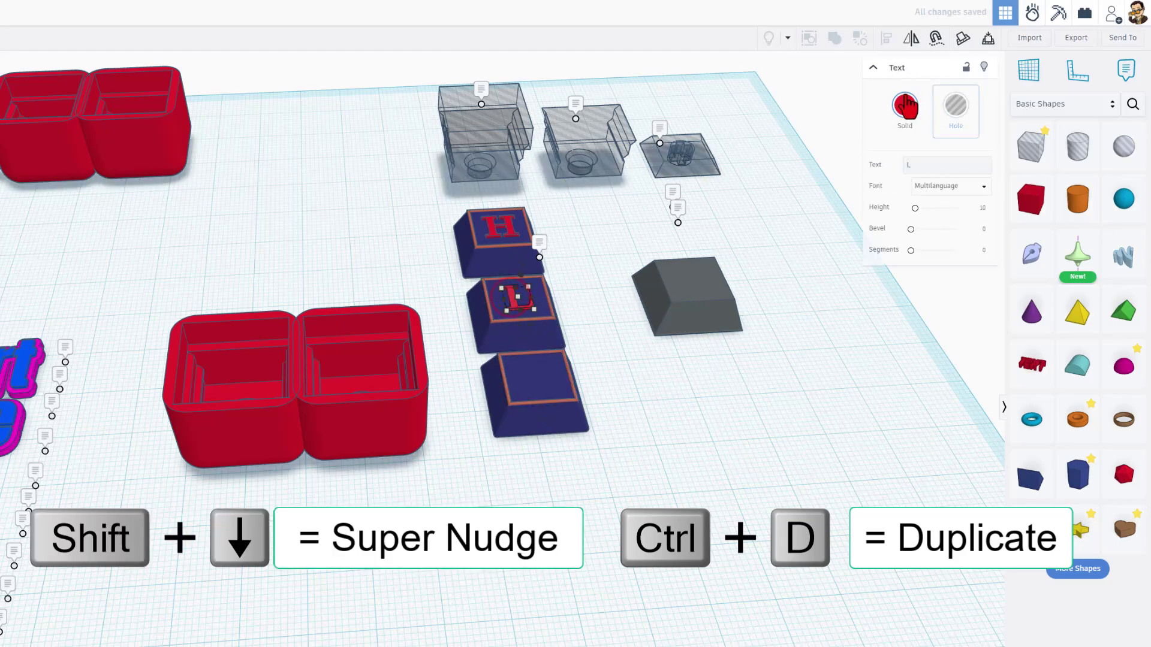
pyautogui.click(938, 186)
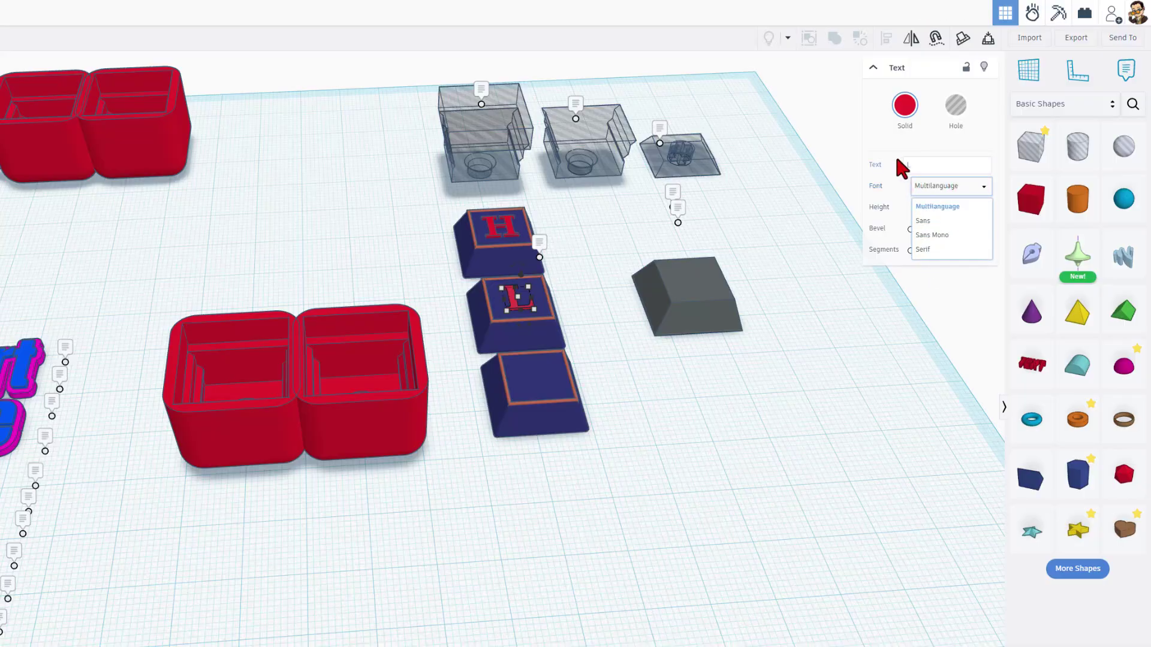
pyautogui.click(783, 118)
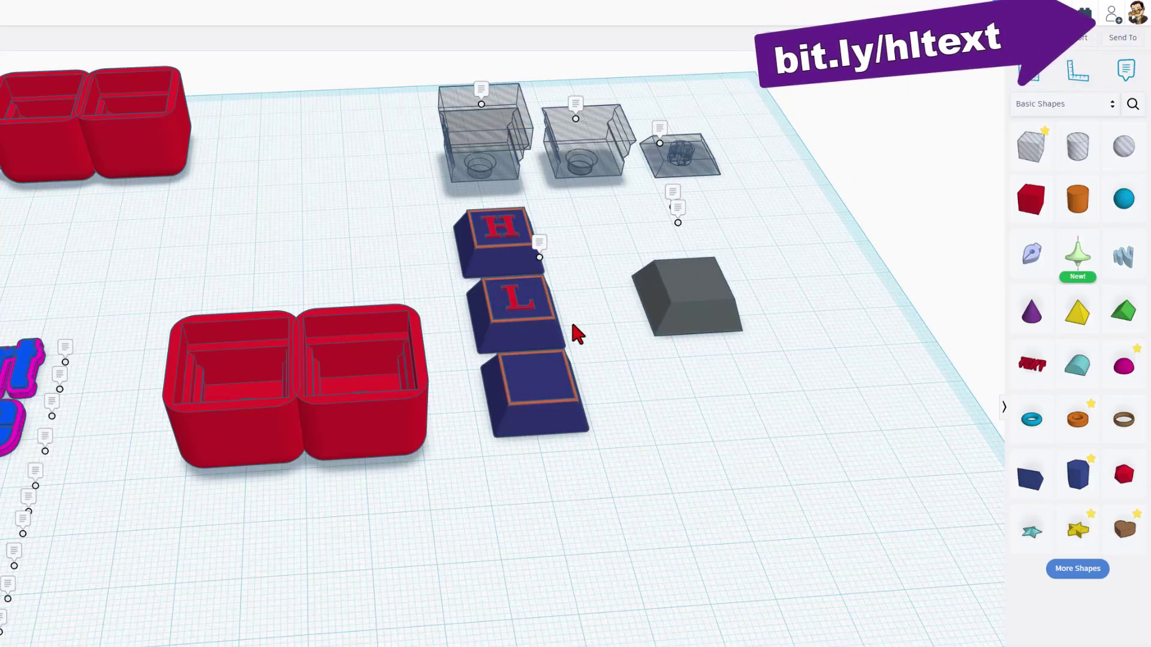
pyautogui.click(519, 314)
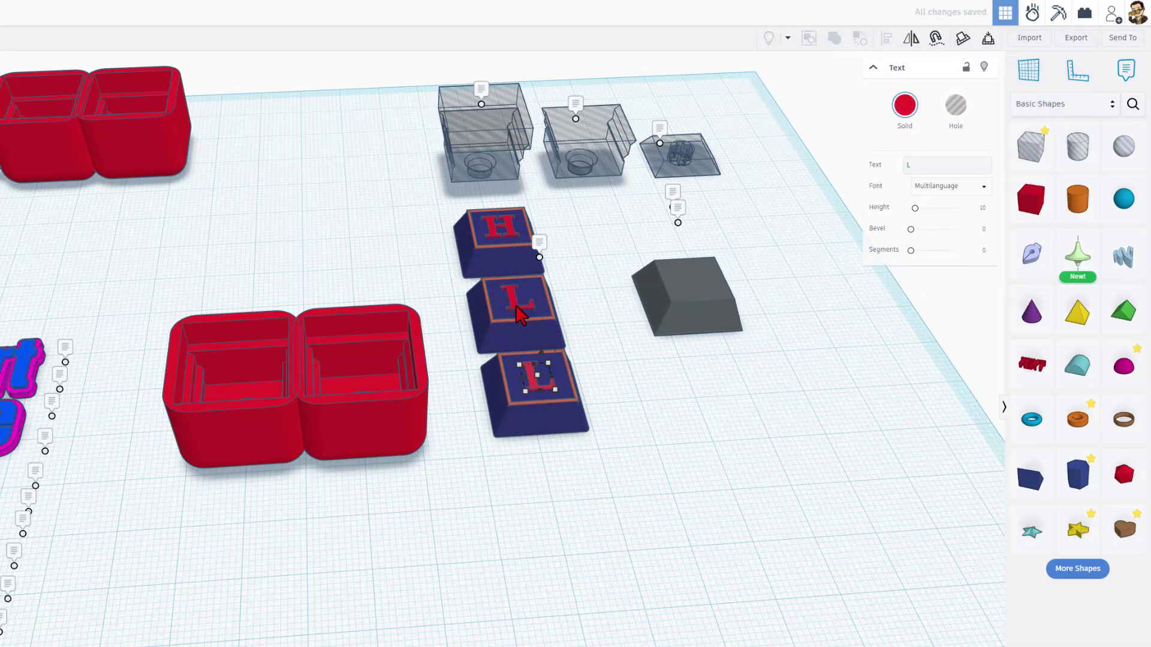
pyautogui.click(909, 165)
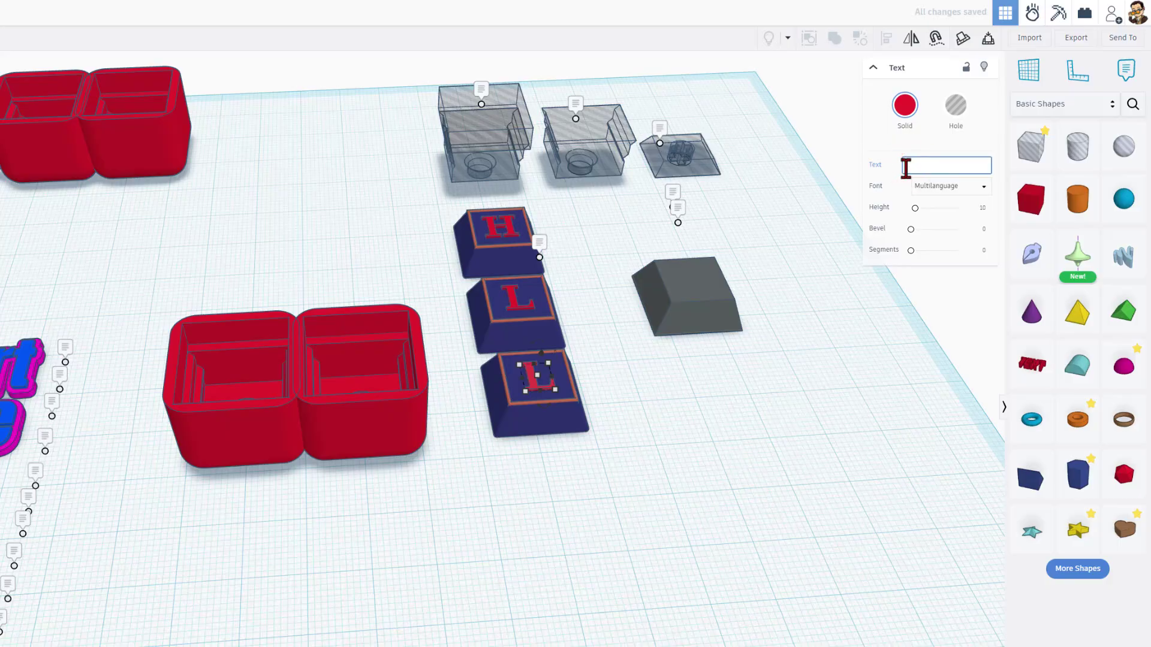
pyautogui.write('R')
pyautogui.click(637, 401)
pyautogui.moveTo(678, 417); pyautogui.dragTo(705, 370, button='right')
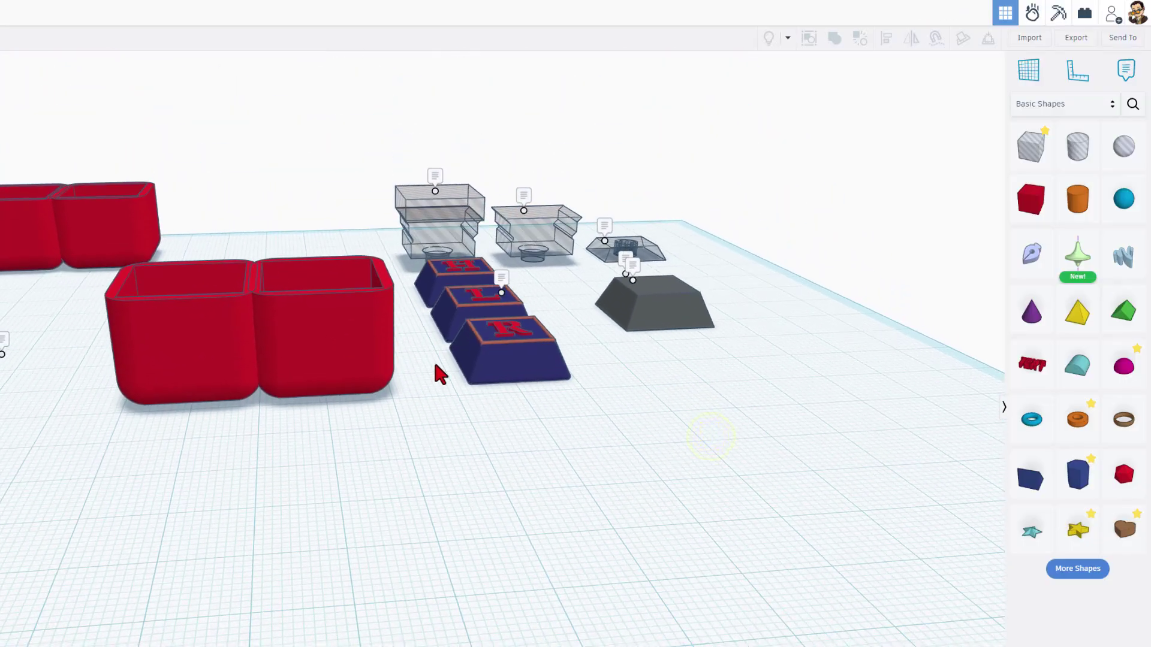
# Select the R keycap group and zoom out to show the housings with the H, L, R keycaps.
pyautogui.click(650, 311)
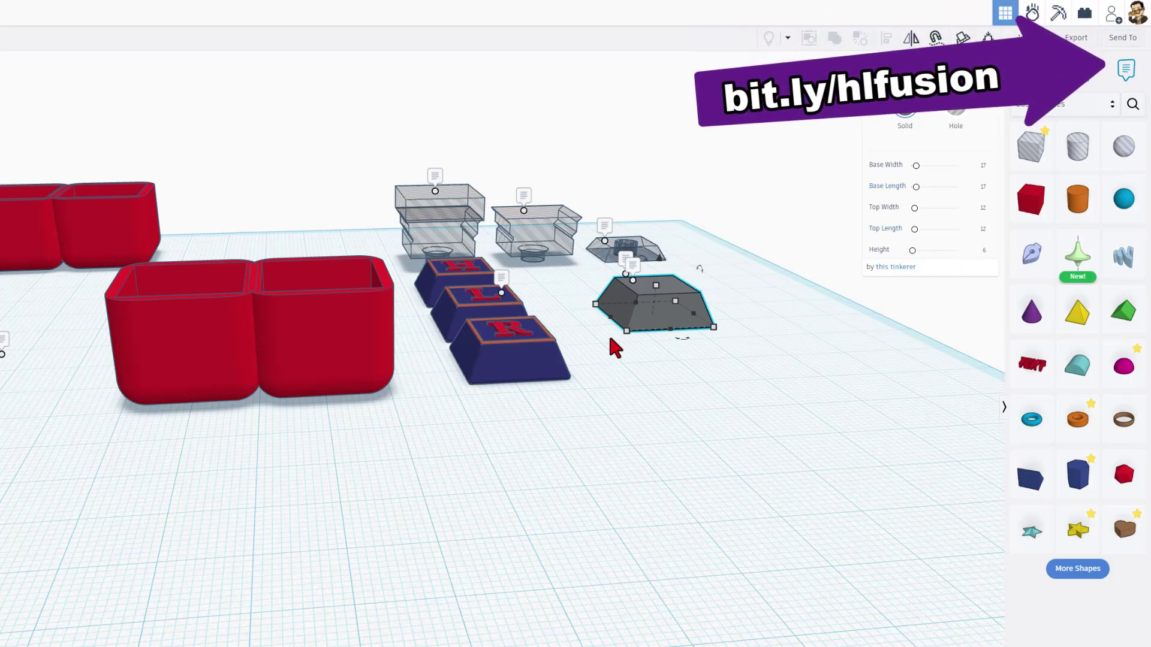
pyautogui.click(529, 378)
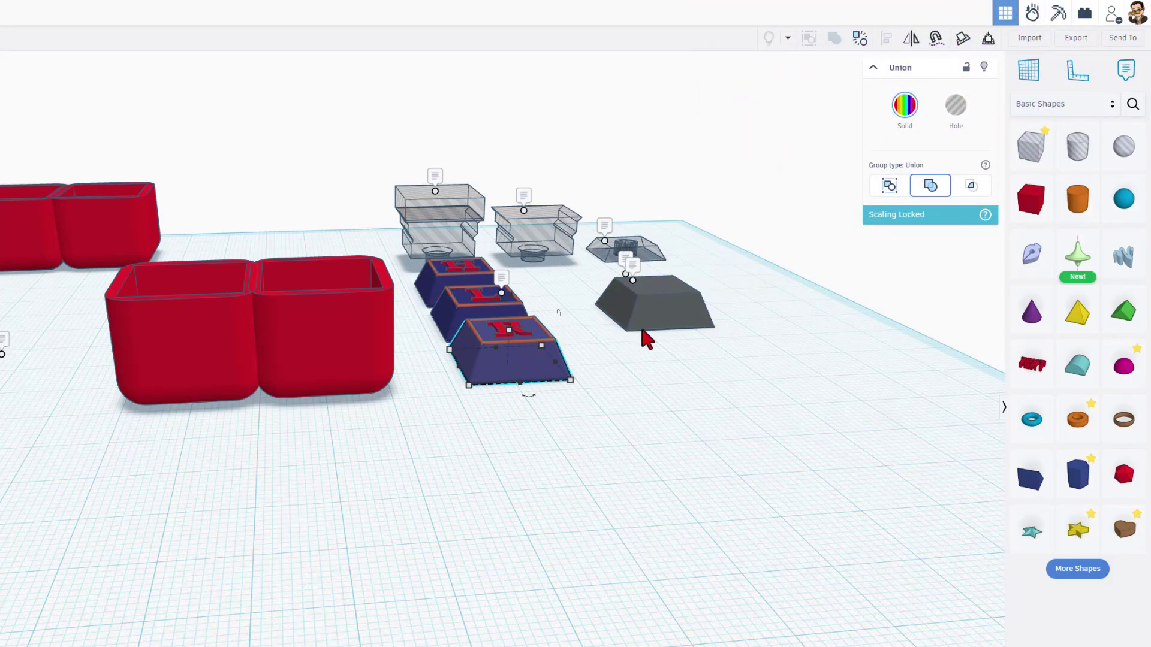
pyautogui.scroll(5, 557, 352)
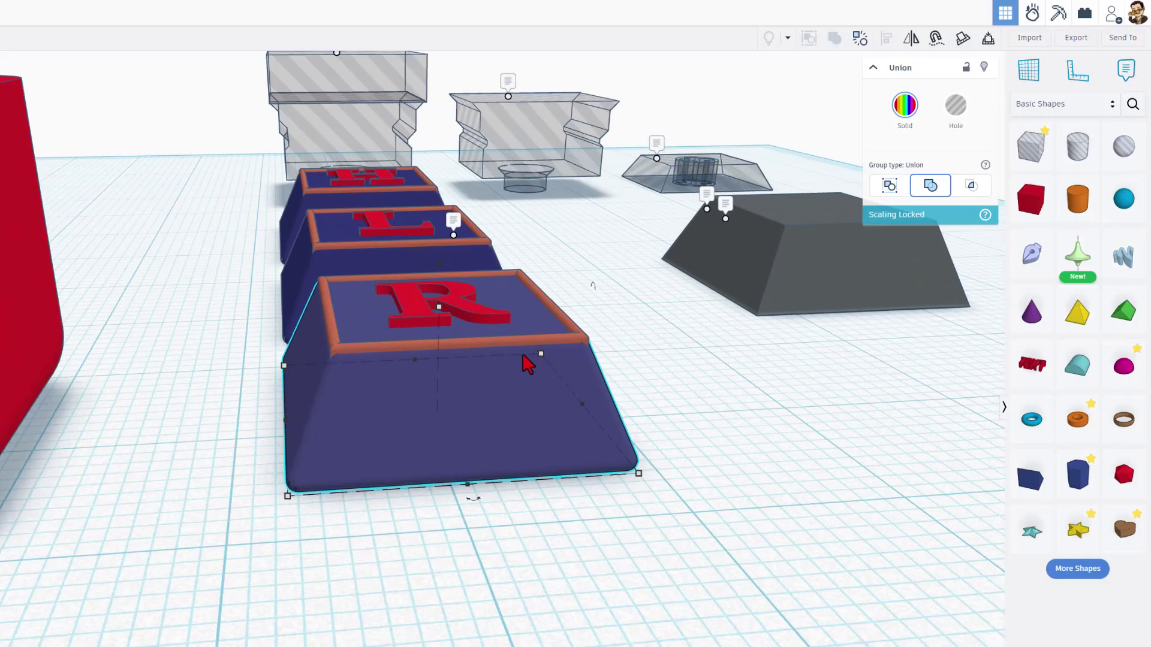
pyautogui.scroll(-3, 710, 390)
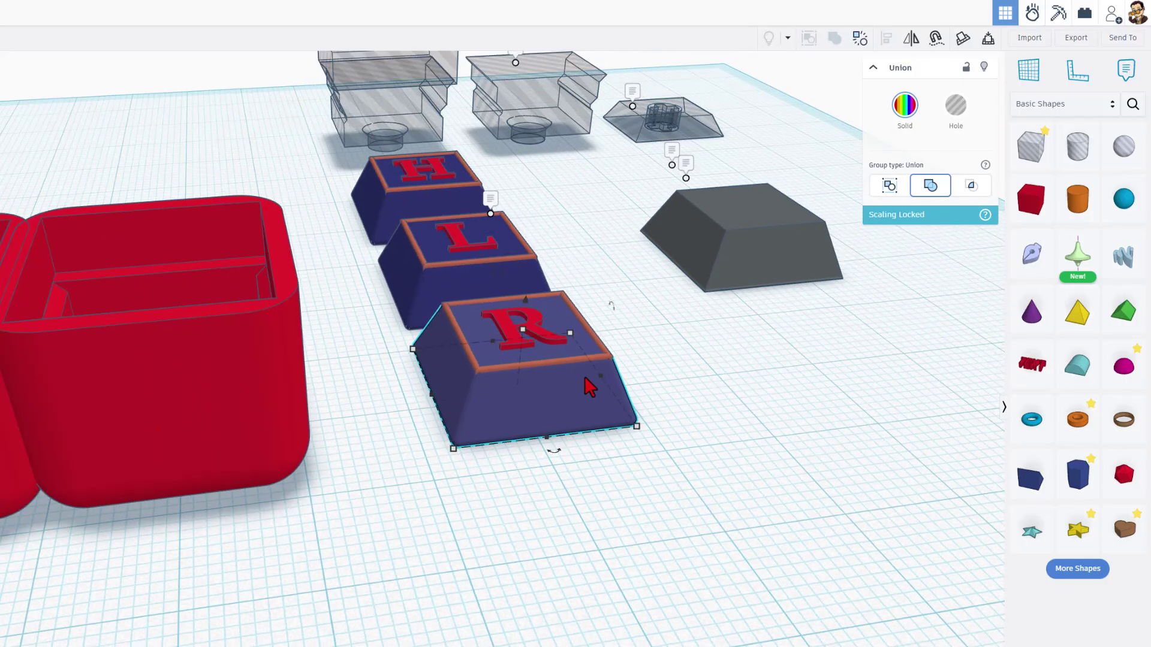
pyautogui.scroll(-5, 718, 367)
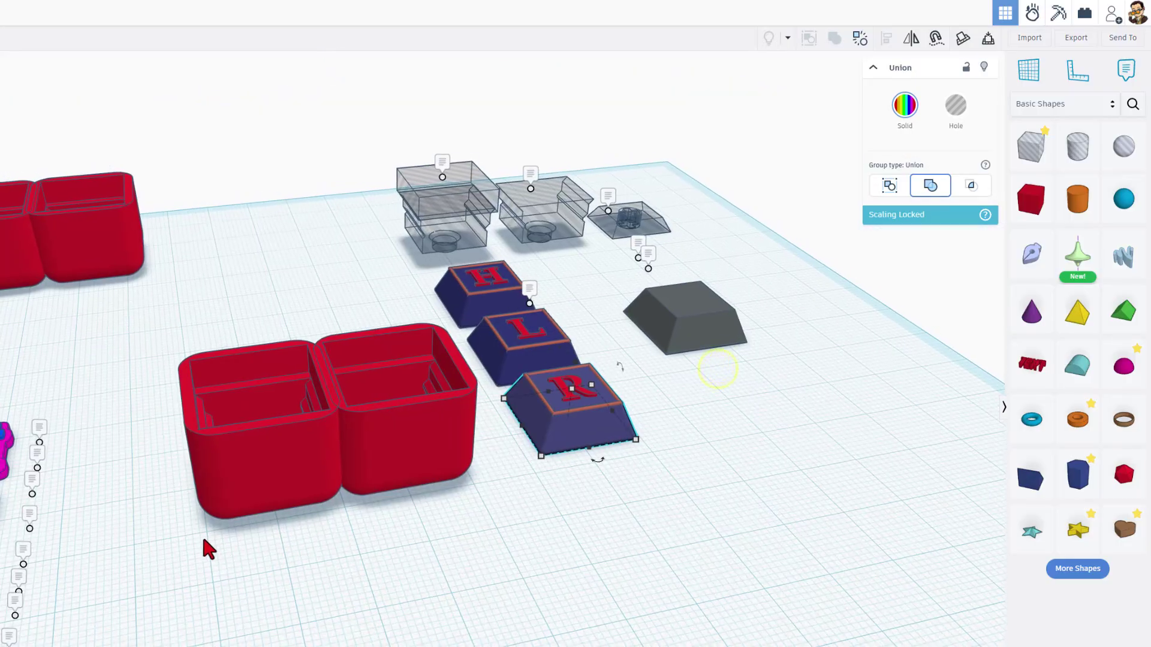
pyautogui.moveTo(204, 548); pyautogui.dragTo(168, 484, button='right')
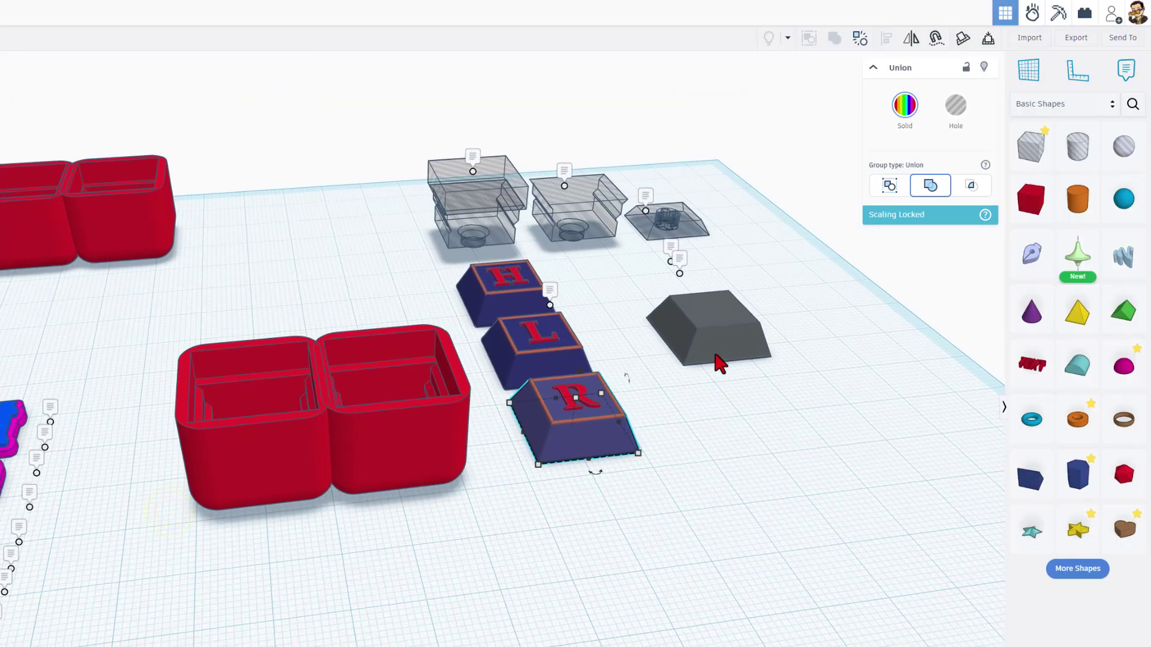
# Sketch a C-shaped Bezier curve bulging out from the housing's left edge.
pyautogui.click(1029, 256)
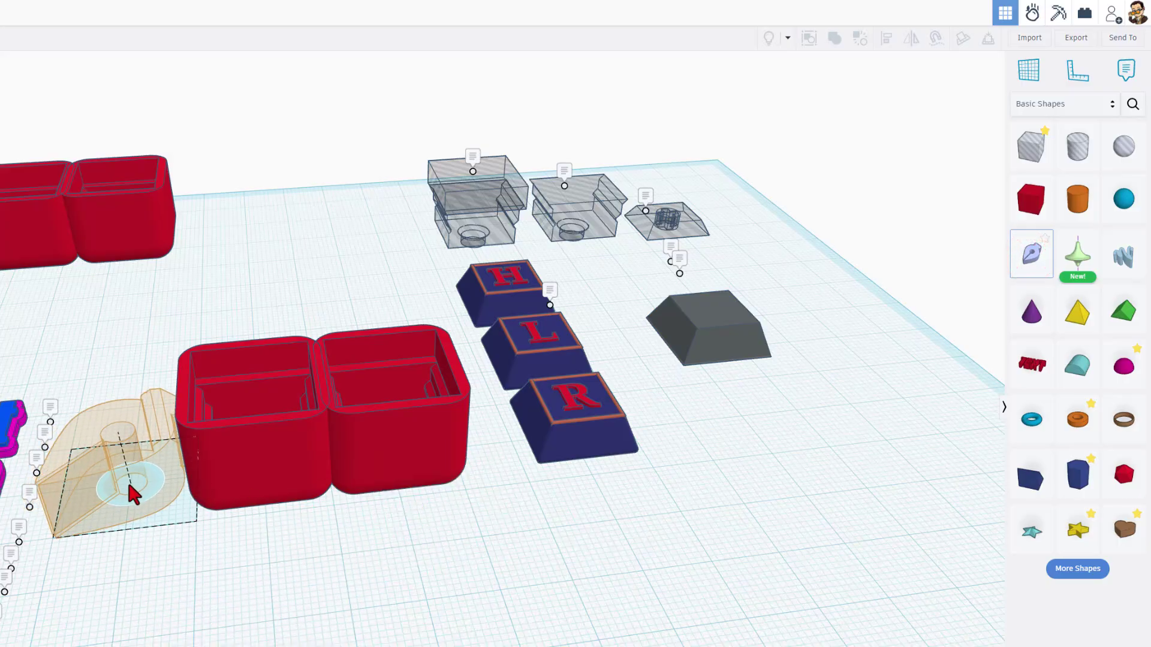
pyautogui.click(130, 484)
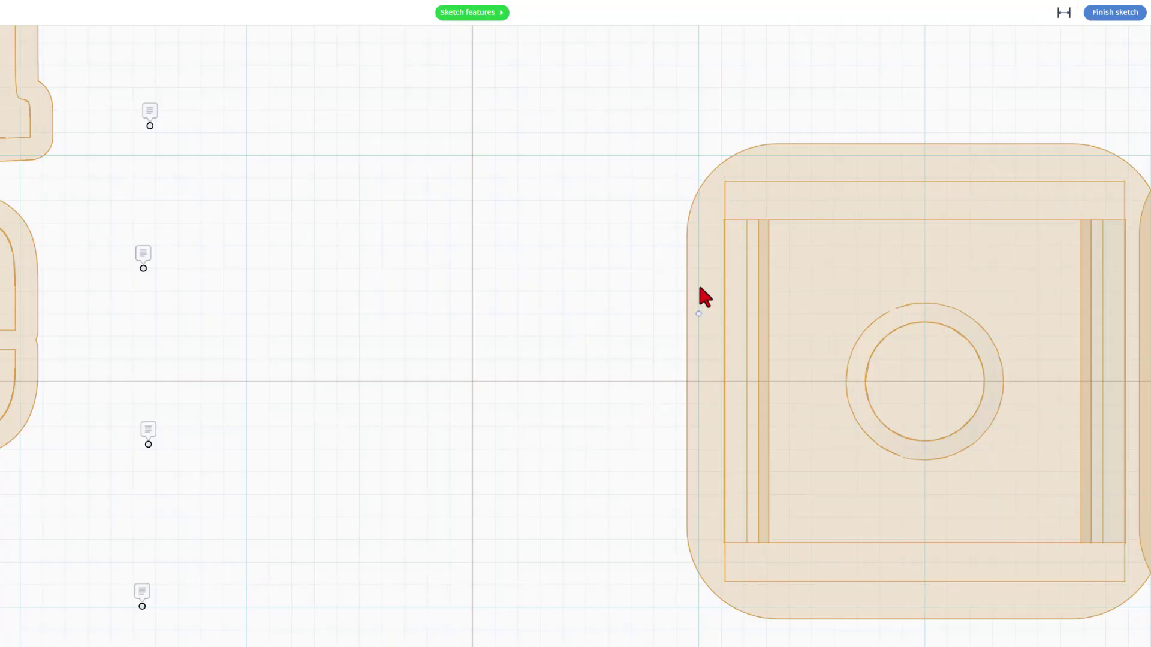
pyautogui.press('2')
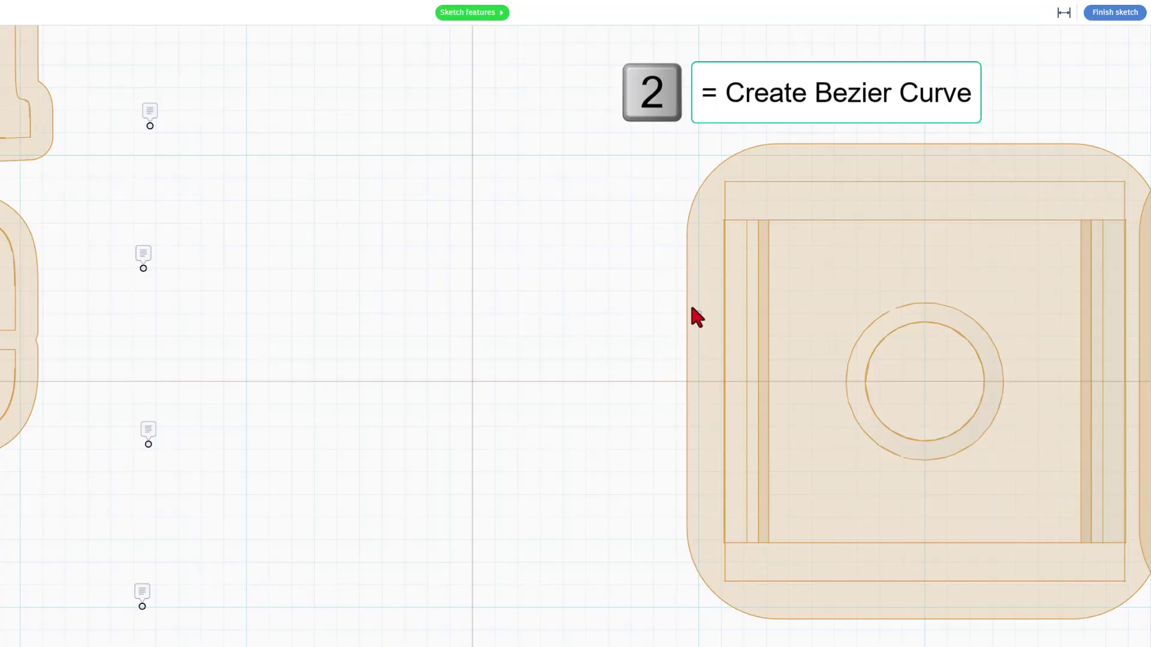
pyautogui.click(698, 269)
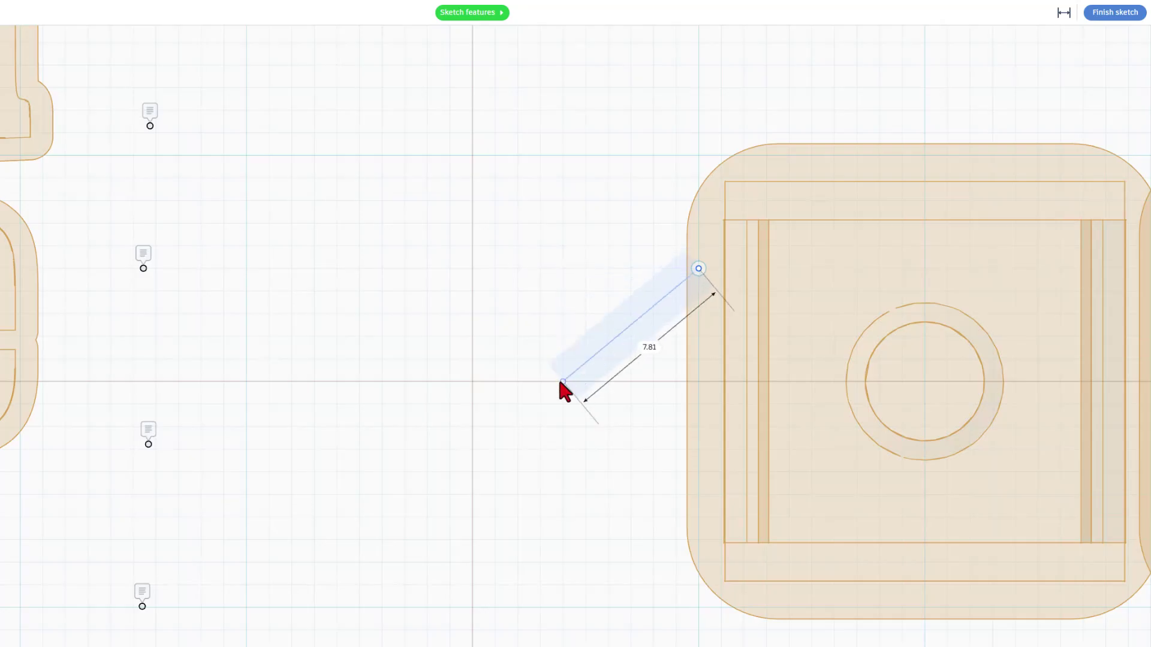
pyautogui.moveTo(563, 382); pyautogui.dragTo(563, 518)
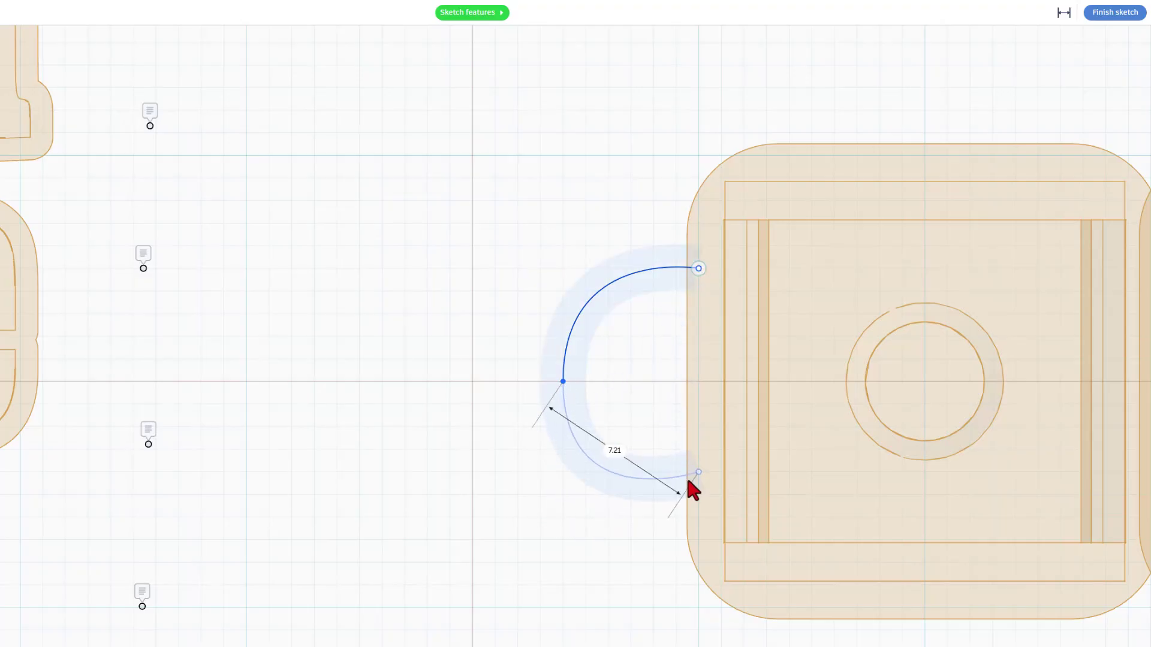
pyautogui.click(691, 496)
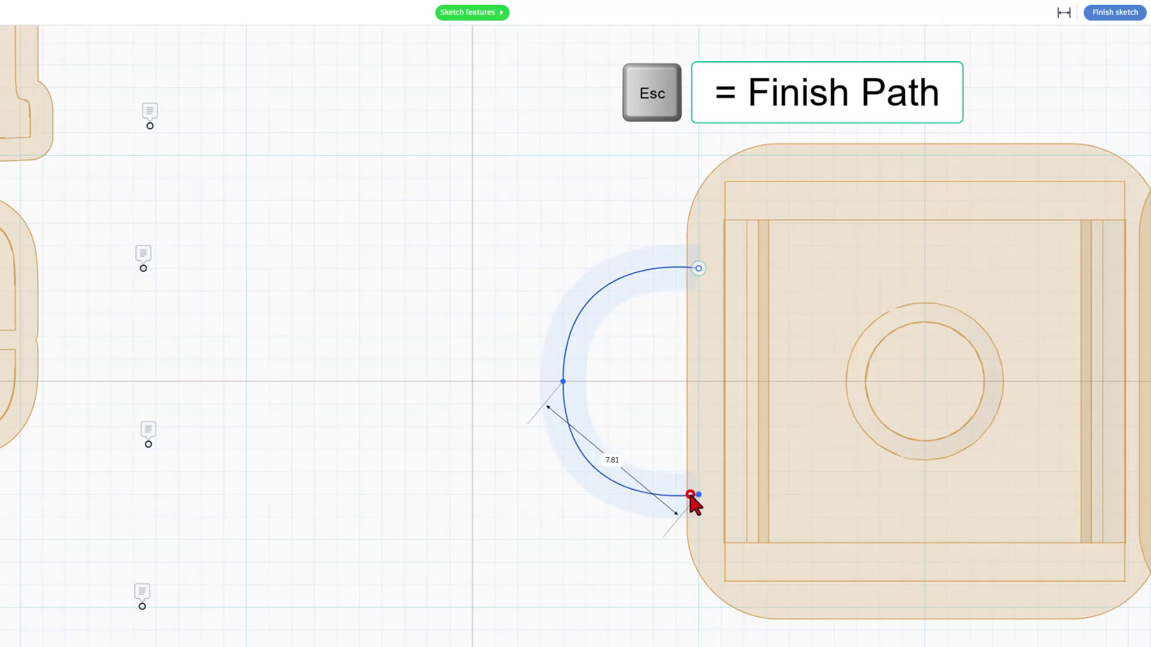
pyautogui.press('Escape')
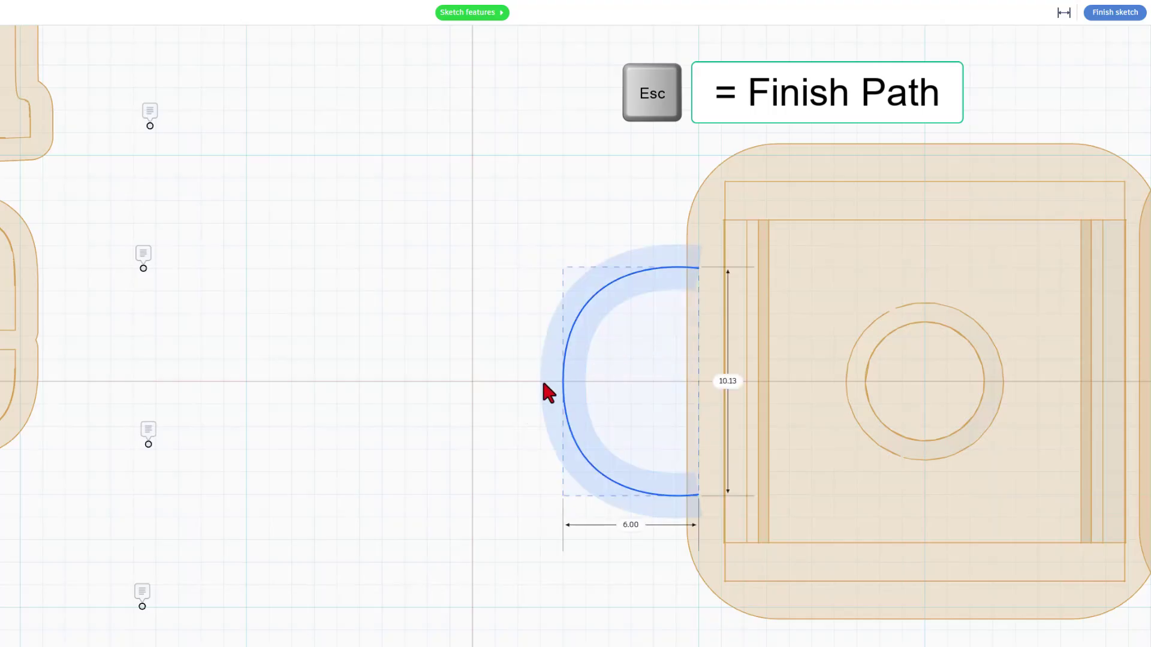
# Set the curved sketch's line width to 2.5.
pyautogui.click(558, 371)
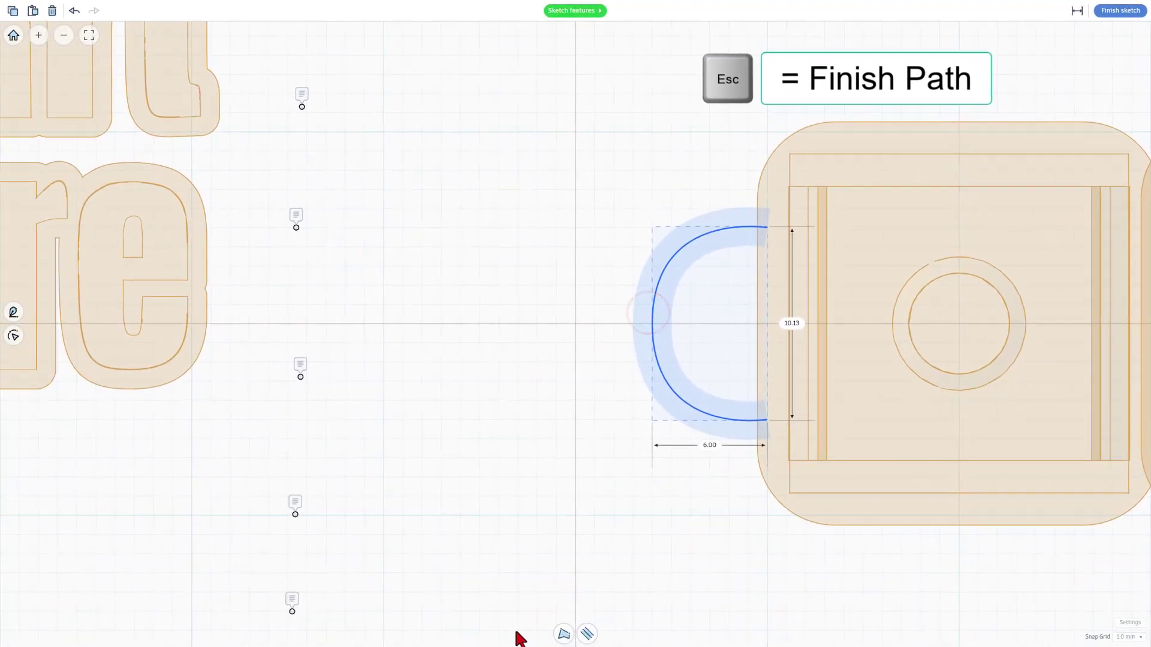
pyautogui.click(586, 634)
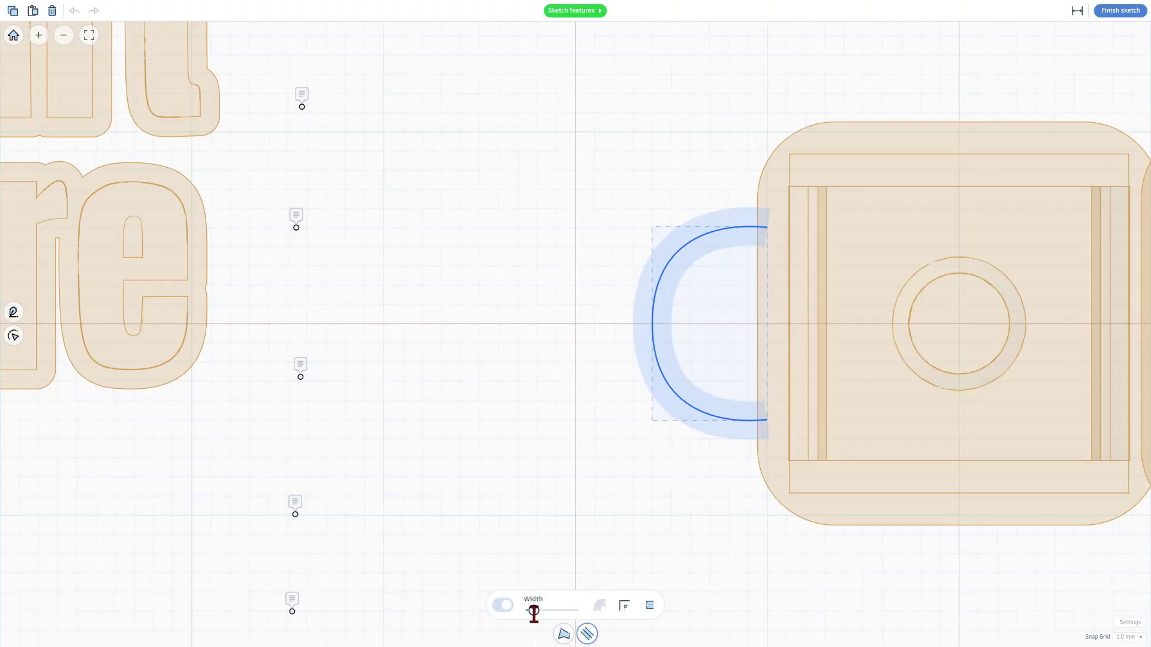
pyautogui.write('2.5')
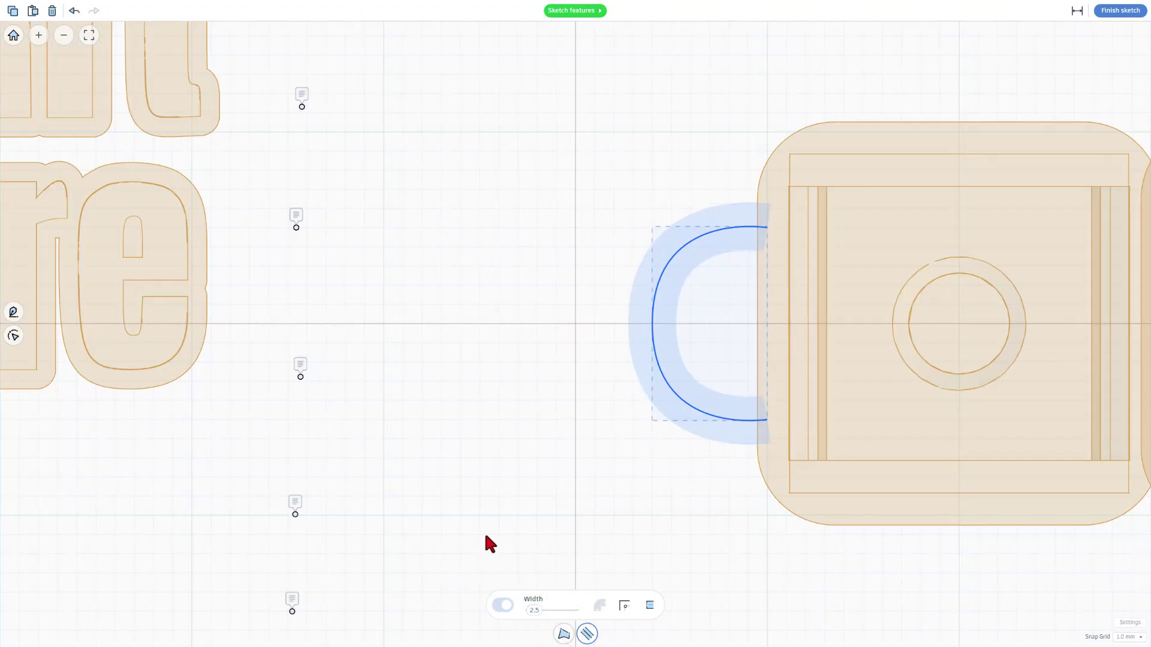
pyautogui.click(486, 535)
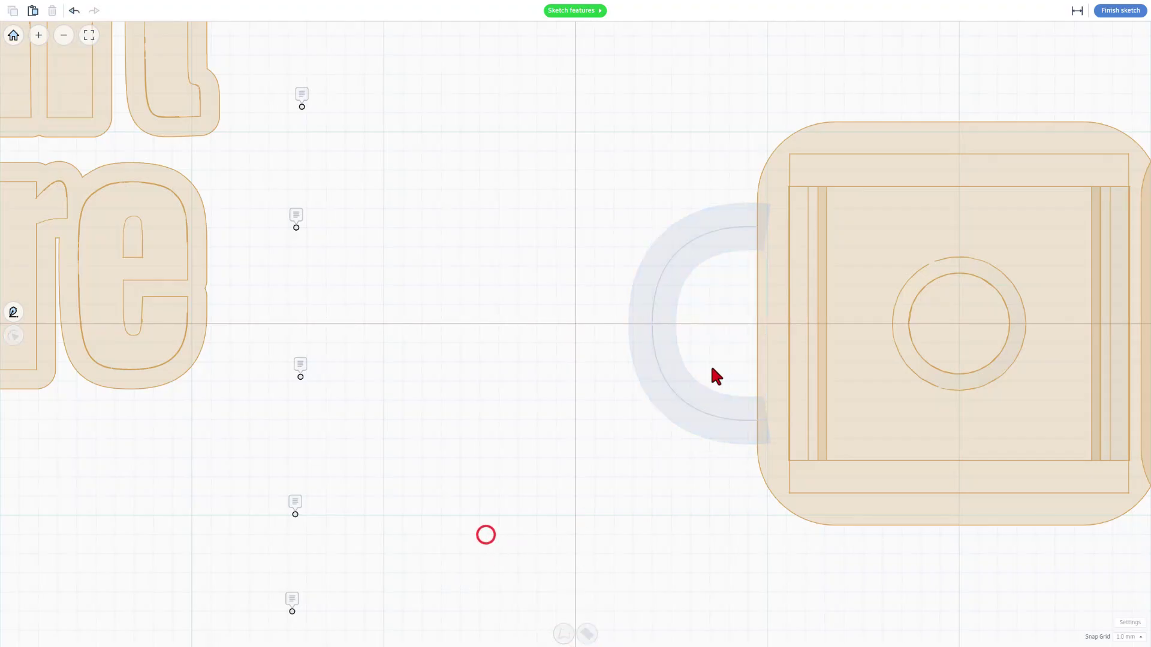
# Make the sketched loop a solid 4 high, then lift and tilt it -15° against the housing's left side.
pyautogui.click(1132, 12)
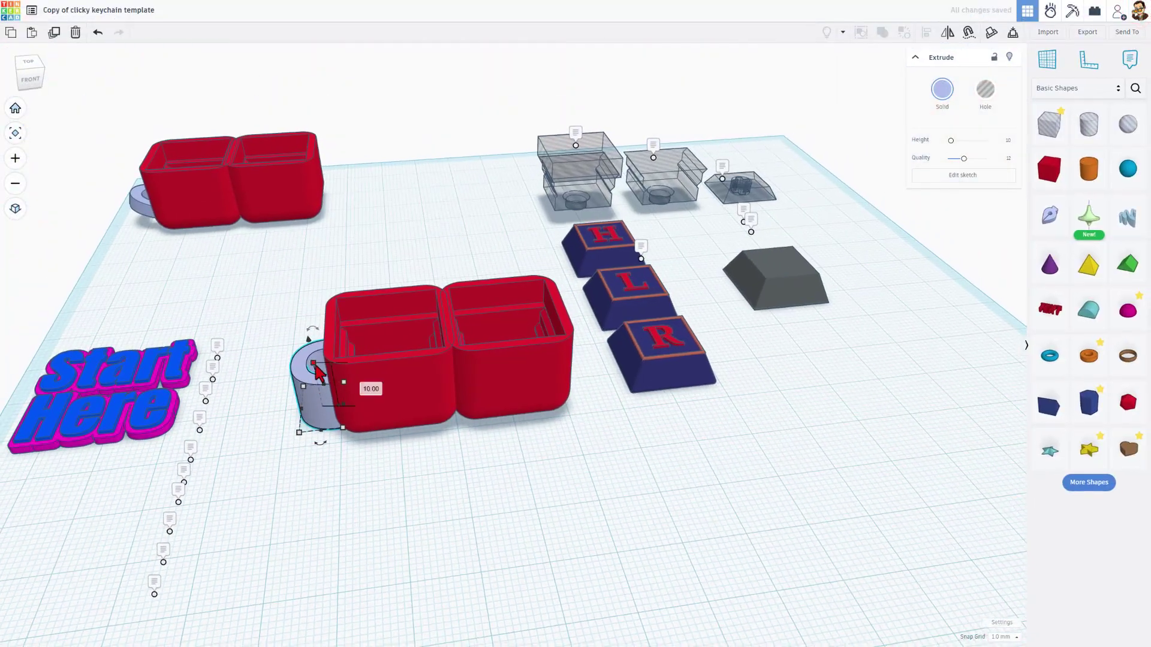
pyautogui.moveTo(313, 363); pyautogui.dragTo(316, 395)
pyautogui.moveTo(302, 424); pyautogui.dragTo(282, 423, button='right')
pyautogui.moveTo(381, 424); pyautogui.dragTo(356, 414, button='right')
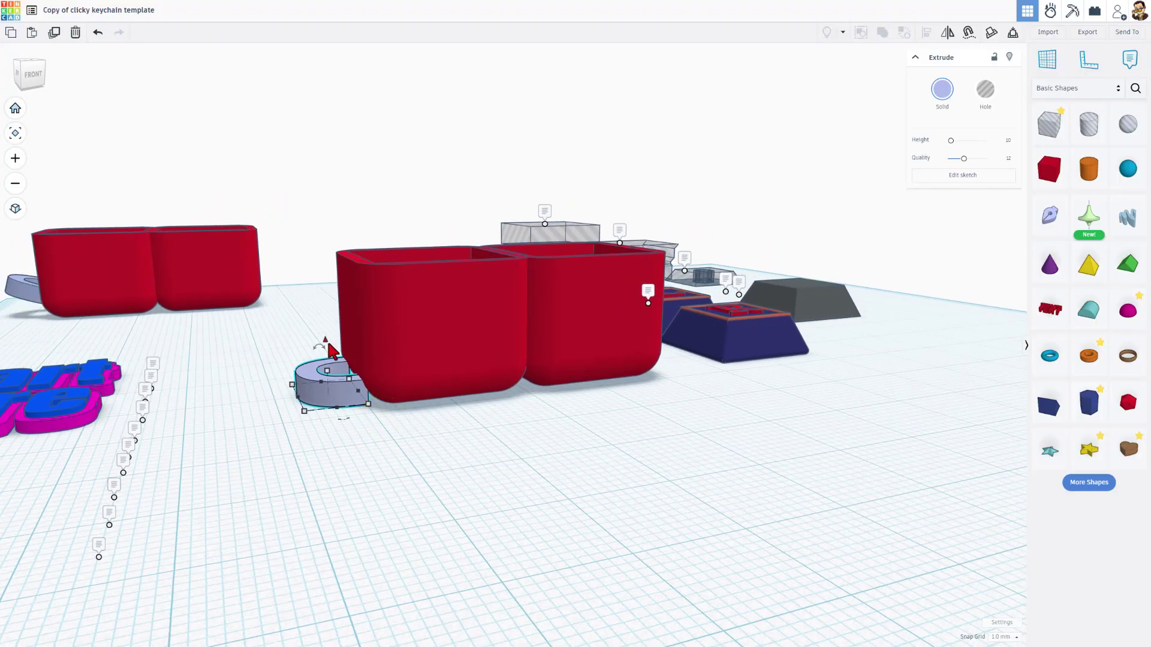
pyautogui.moveTo(327, 340); pyautogui.dragTo(346, 292)
pyautogui.moveTo(347, 292); pyautogui.dragTo(393, 398, button='right')
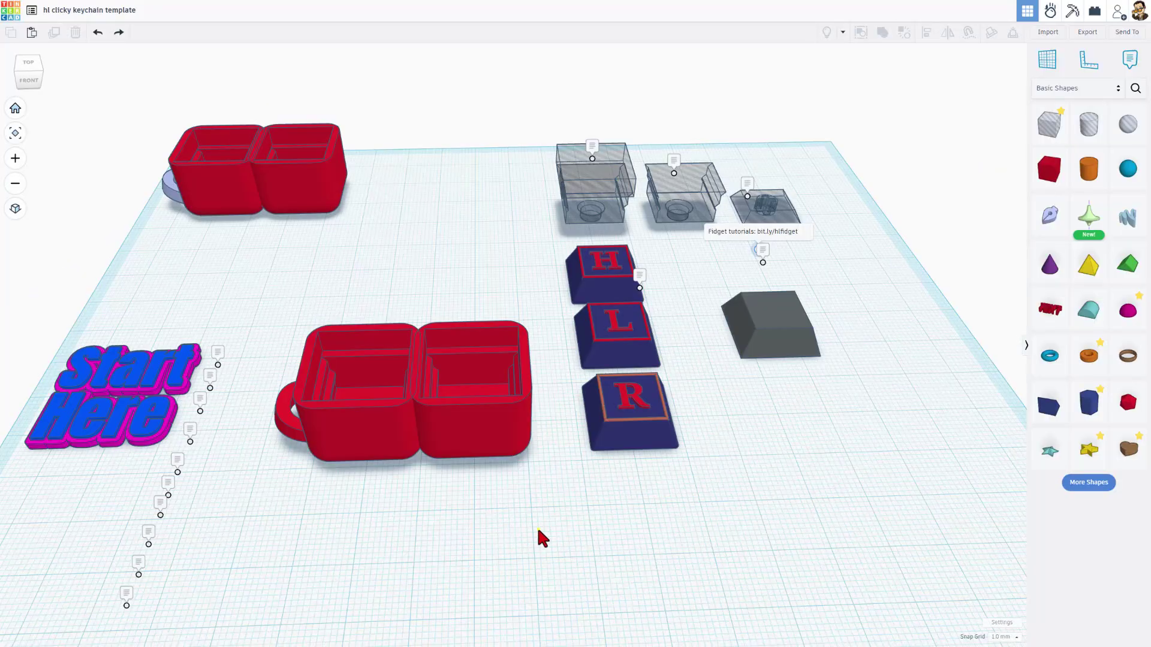
# Colour the three housing shapes blue.
pyautogui.moveTo(537, 529)
pyautogui.mouseDown(button='right')
pyautogui.moveTo(593, 509)
pyautogui.moveTo(520, 516)
pyautogui.moveTo(518, 527)
pyautogui.mouseUp(button='right')
pyautogui.moveTo(267, 324); pyautogui.dragTo(479, 465)
pyautogui.click(939, 90)
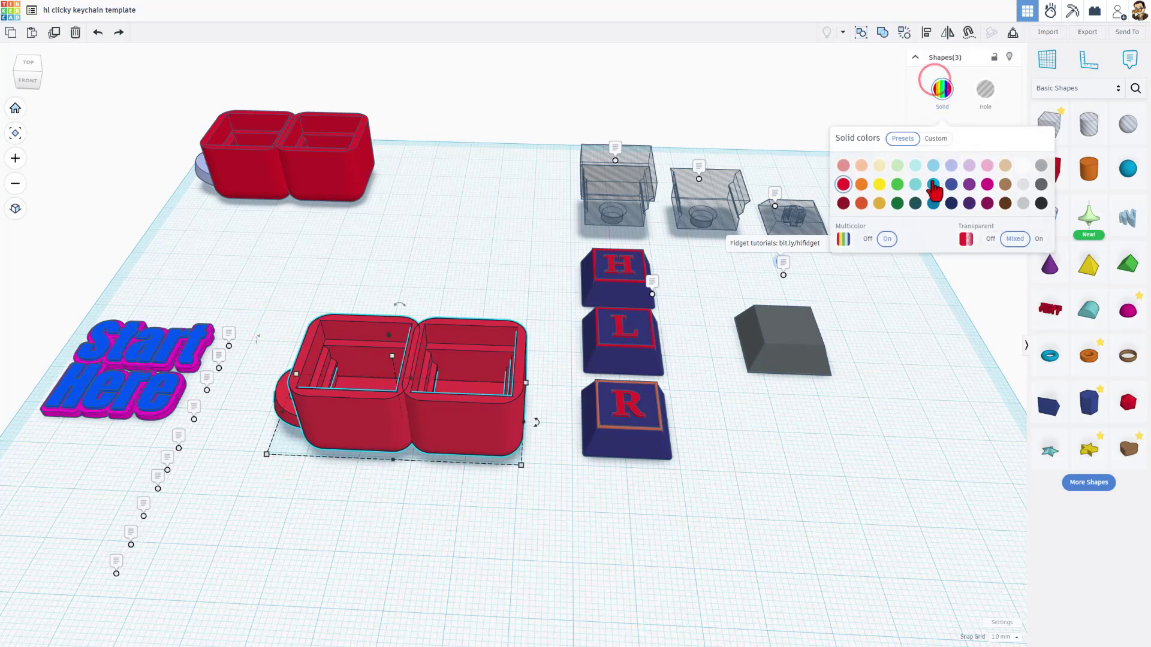
pyautogui.click(951, 184)
pyautogui.click(511, 253)
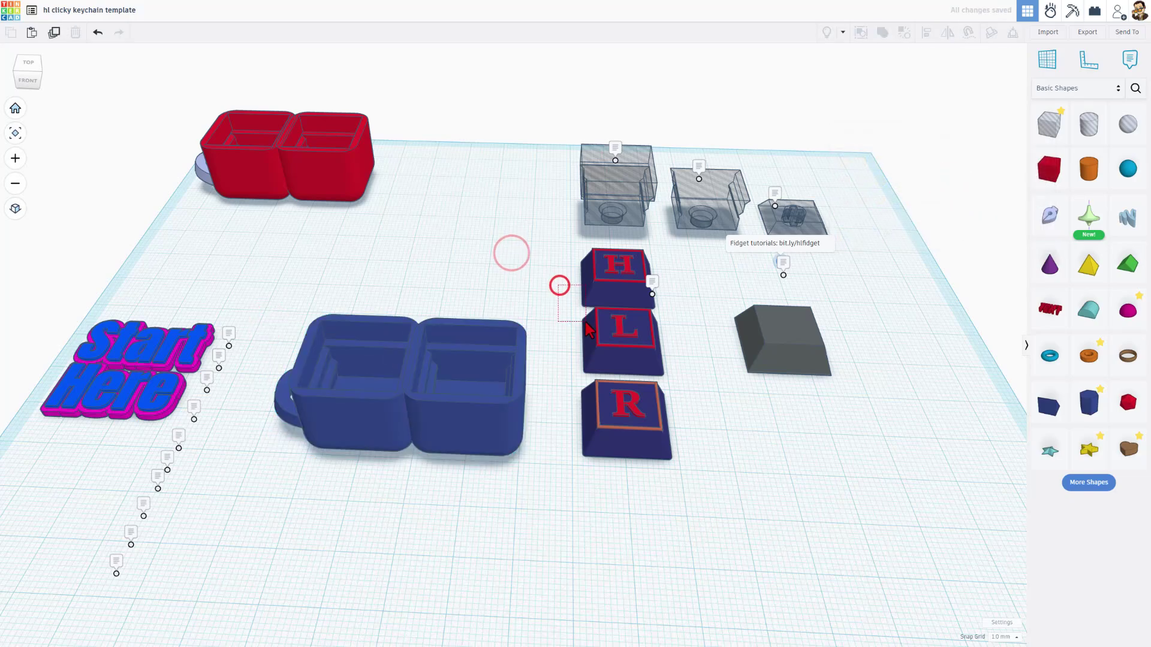
# Make the H and L keycaps white, hide their bodies, and colour the letters dark blue.
pyautogui.moveTo(559, 284); pyautogui.dragTo(624, 293)
pyautogui.click(942, 90)
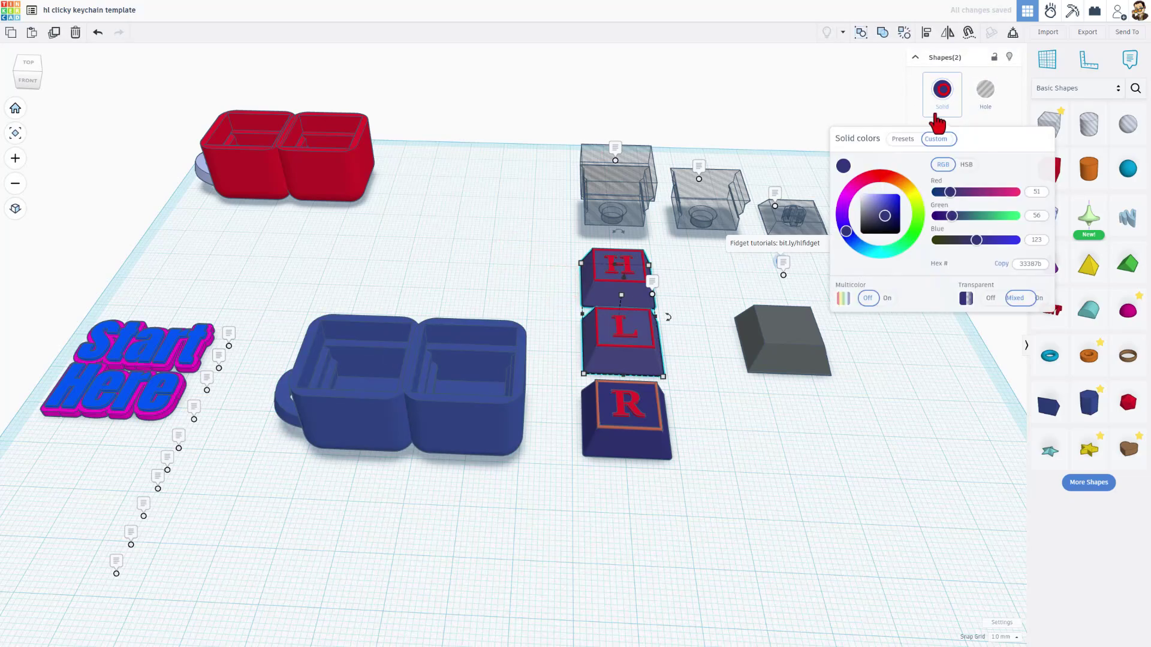
pyautogui.click(548, 278)
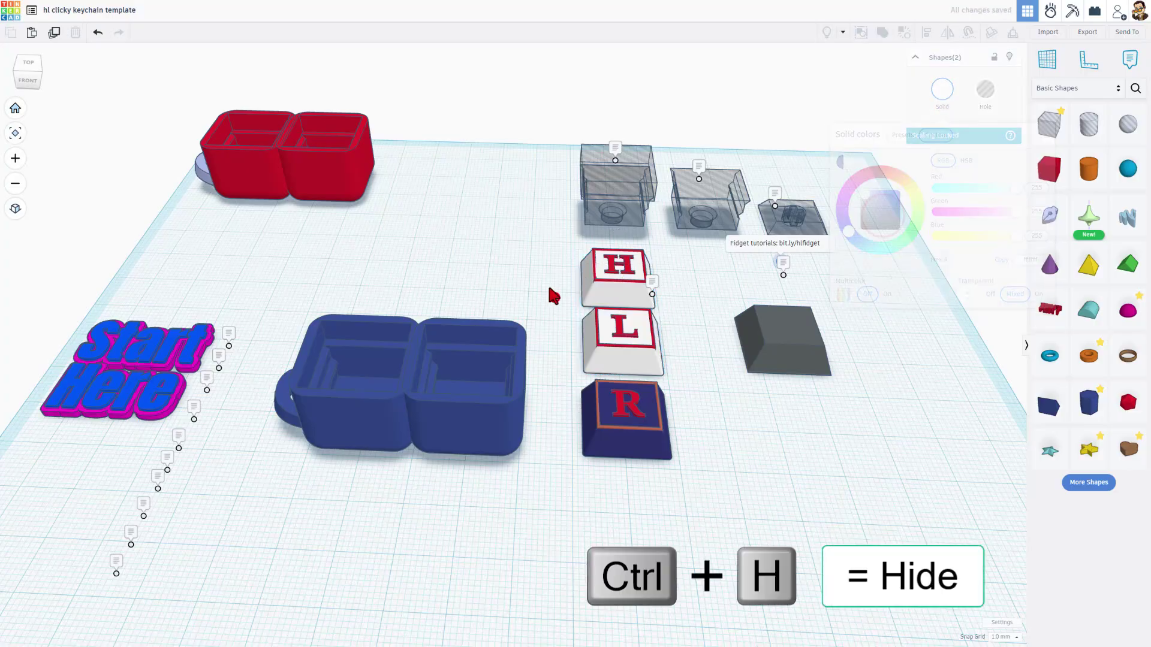
pyautogui.moveTo(559, 272); pyautogui.dragTo(591, 345)
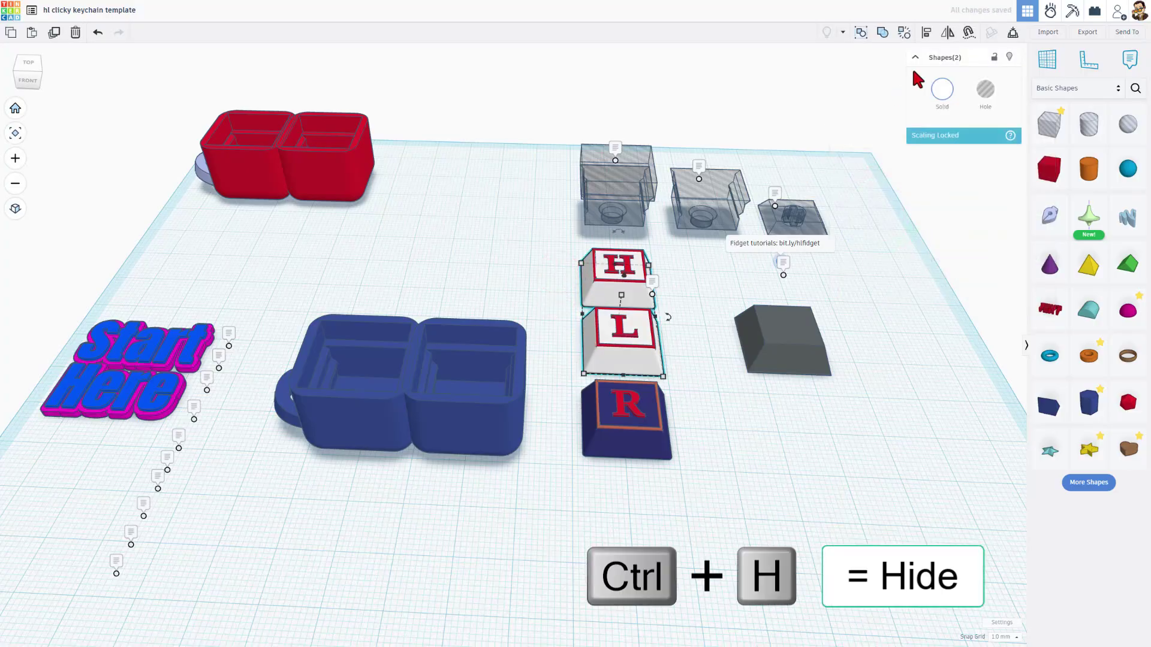
pyautogui.click(1009, 56)
pyautogui.moveTo(570, 240); pyautogui.dragTo(624, 355)
pyautogui.click(939, 90)
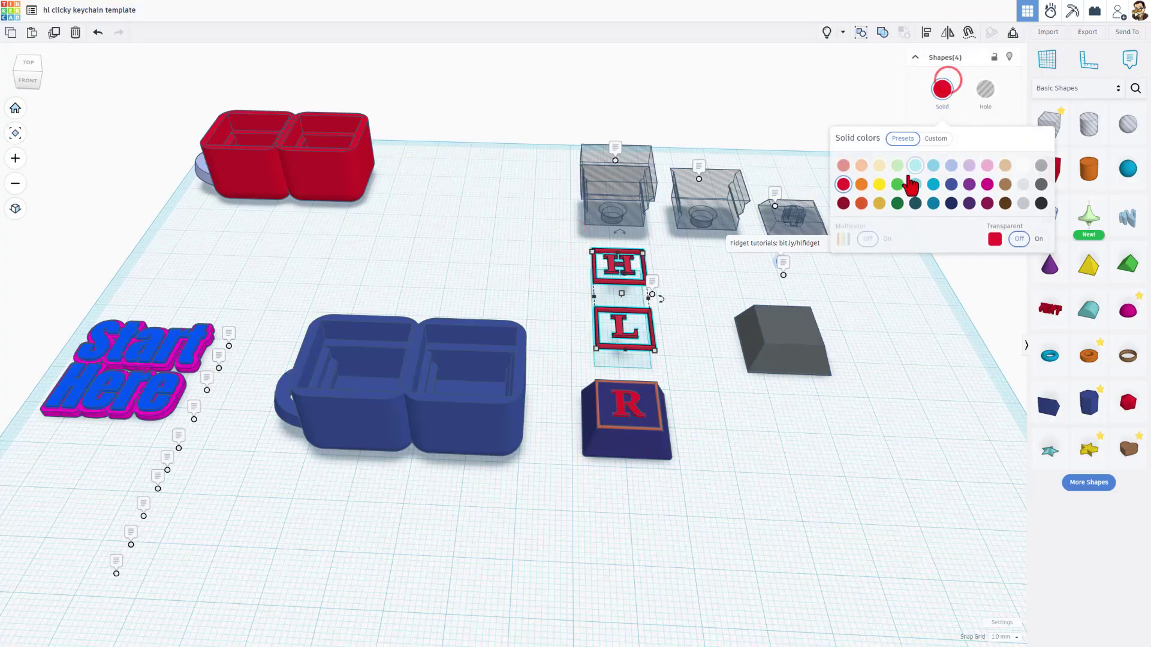
pyautogui.click(950, 184)
pyautogui.click(539, 279)
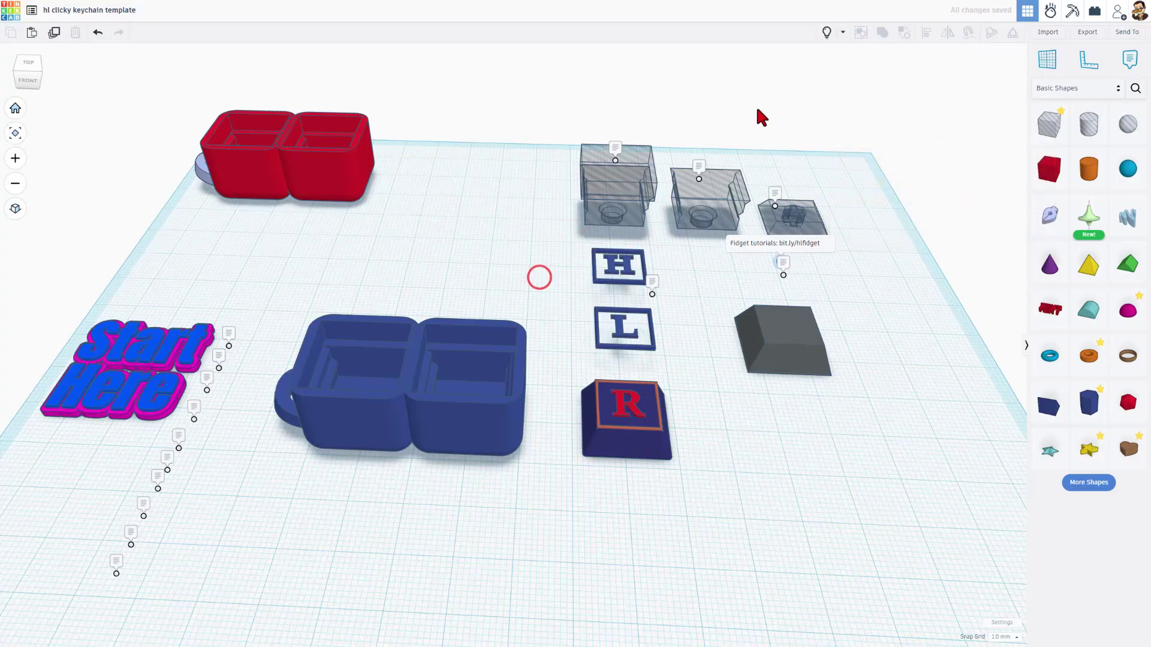
# Show the hidden keycap bodies again and move the R keycap off to the right.
pyautogui.click(827, 32)
pyautogui.click(541, 282)
pyautogui.moveTo(570, 401); pyautogui.dragTo(818, 459)
pyautogui.moveTo(535, 254); pyautogui.dragTo(631, 346)
# Place the H and L keycaps beside the housing, then select the housing's three shapes.
pyautogui.moveTo(626, 347); pyautogui.dragTo(609, 436)
pyautogui.click(666, 355)
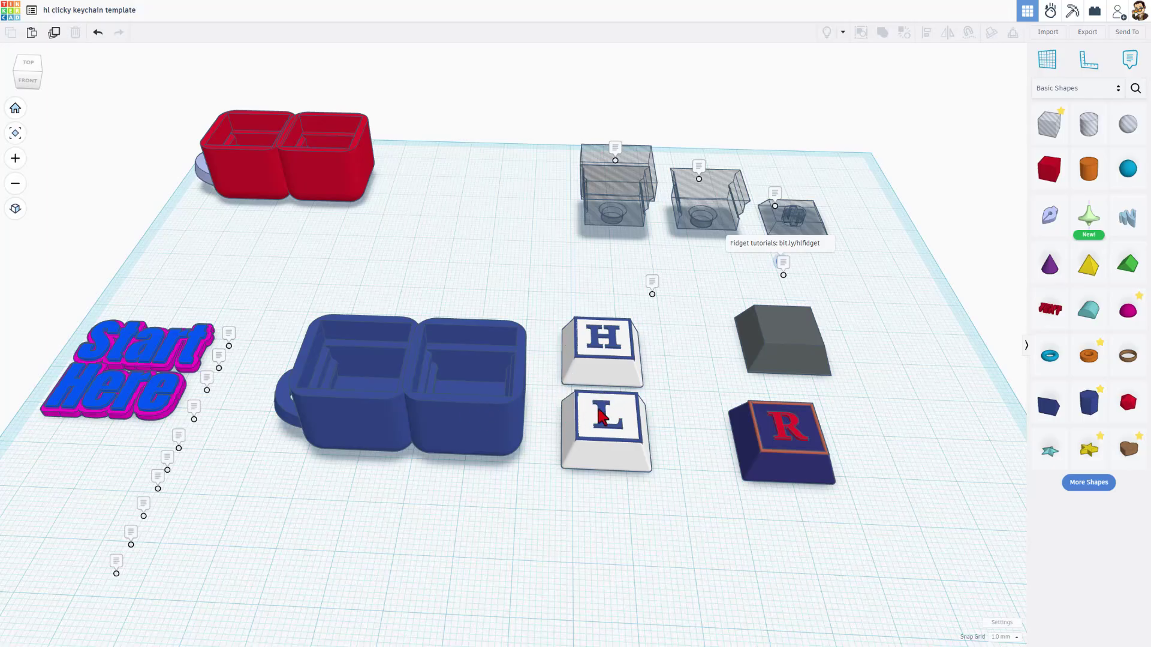
pyautogui.moveTo(550, 366); pyautogui.dragTo(390, 505, button='right')
pyautogui.moveTo(292, 326); pyautogui.dragTo(506, 463)
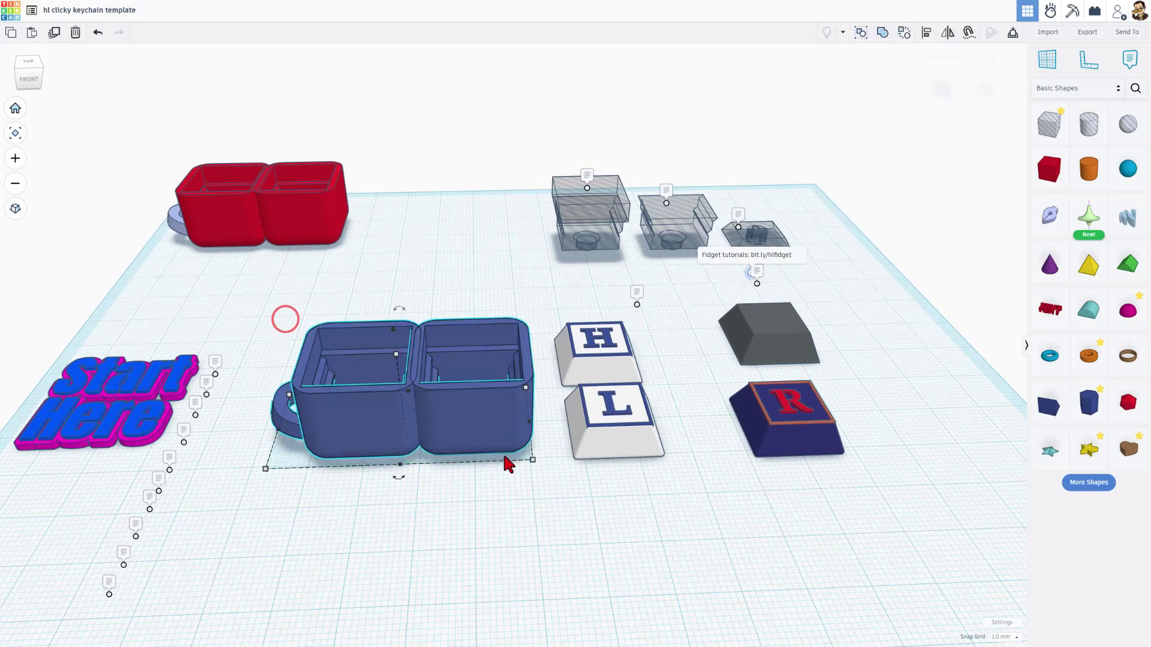
# Export the housing alone as 'hl clicky keychain base.stl'.
pyautogui.click(1072, 33)
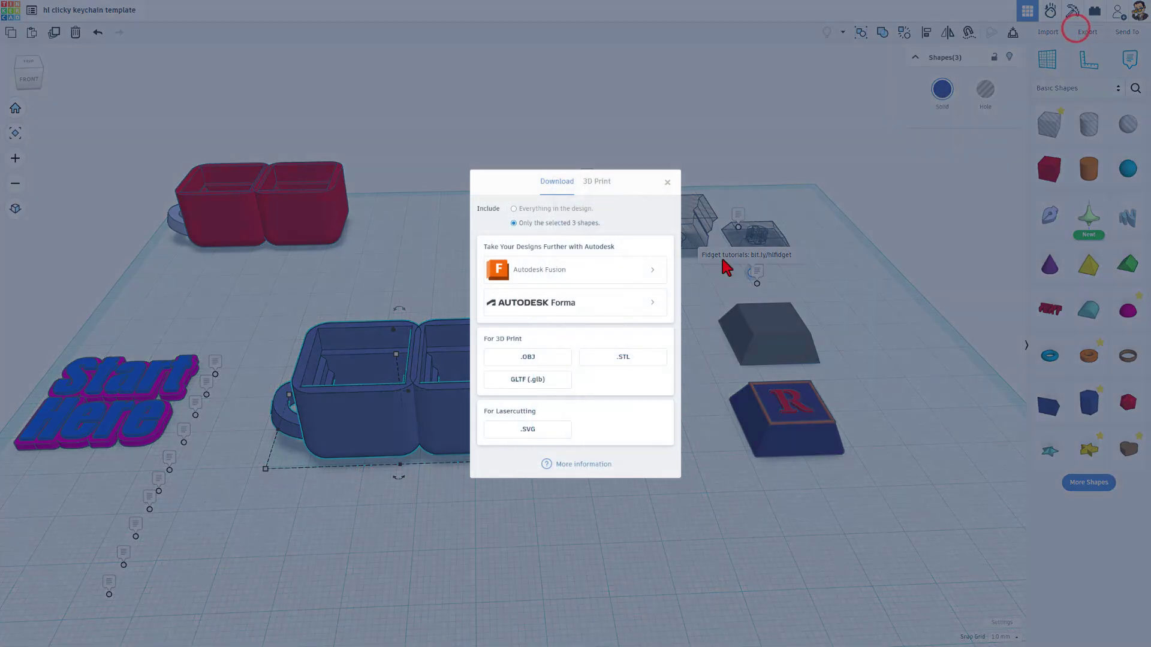
pyautogui.click(633, 369)
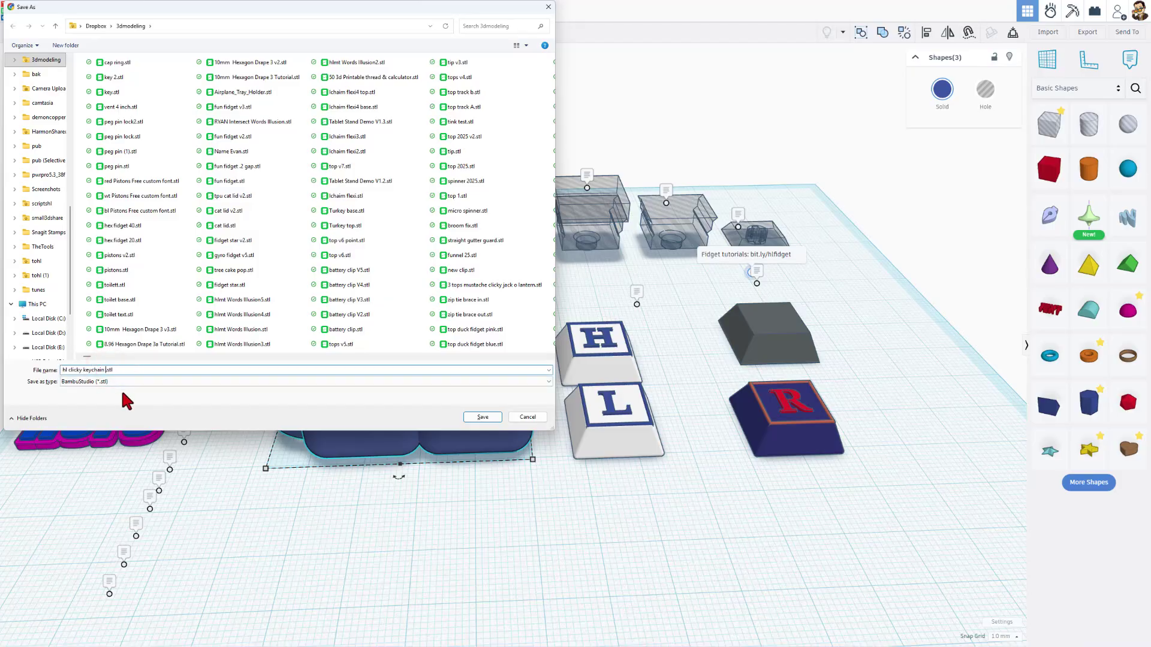
pyautogui.write('base')
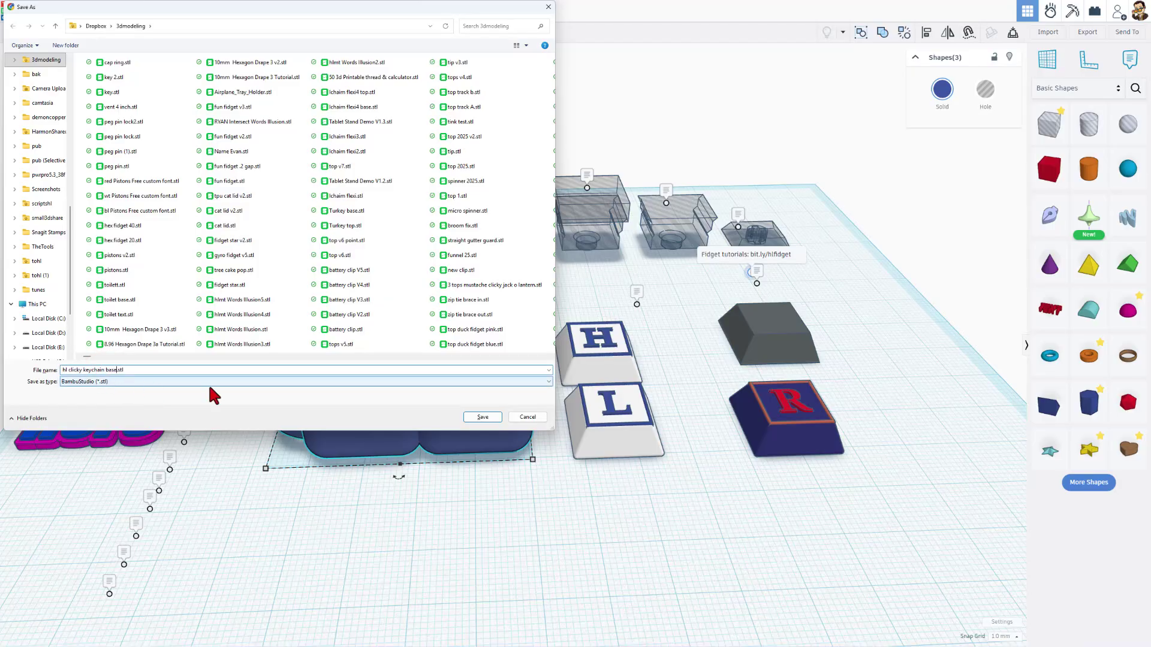
pyautogui.click(483, 416)
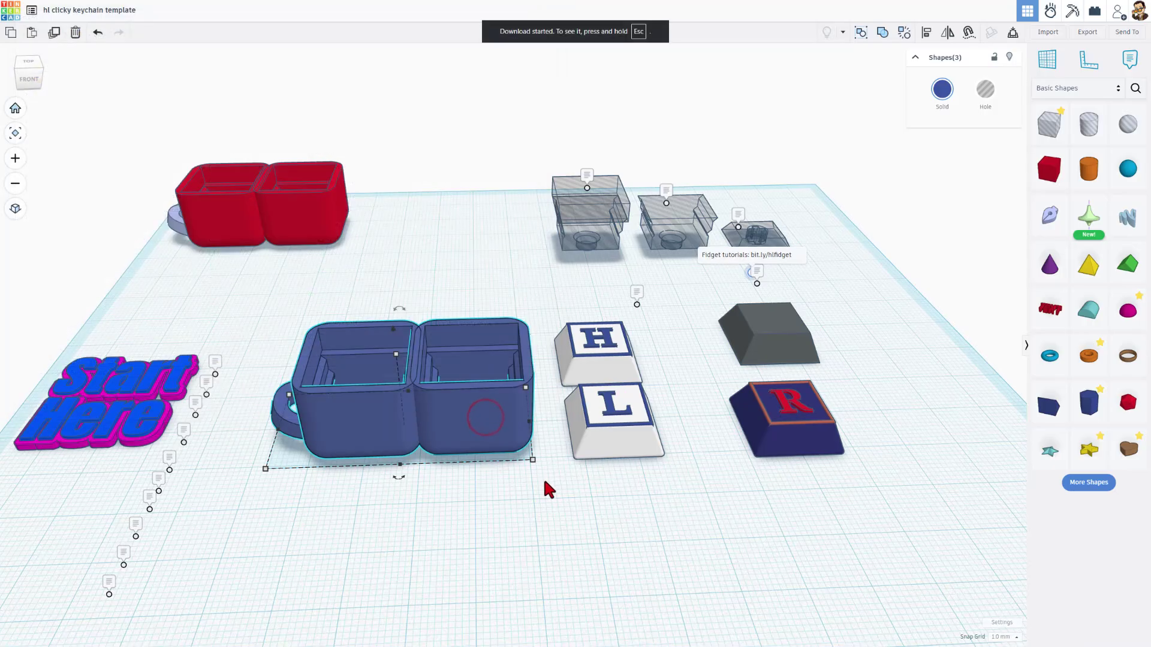
# Select the H and L keycaps for the next export.
pyautogui.click(544, 459)
pyautogui.moveTo(546, 308); pyautogui.dragTo(630, 414)
pyautogui.click(552, 382)
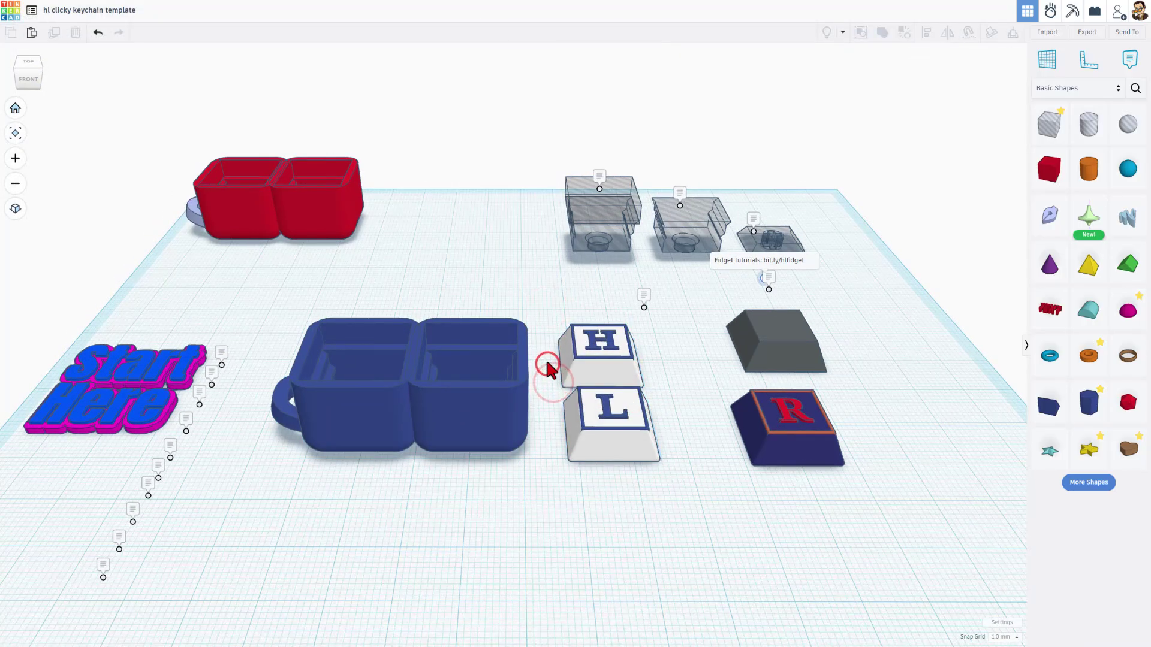
pyautogui.moveTo(545, 356); pyautogui.dragTo(566, 423)
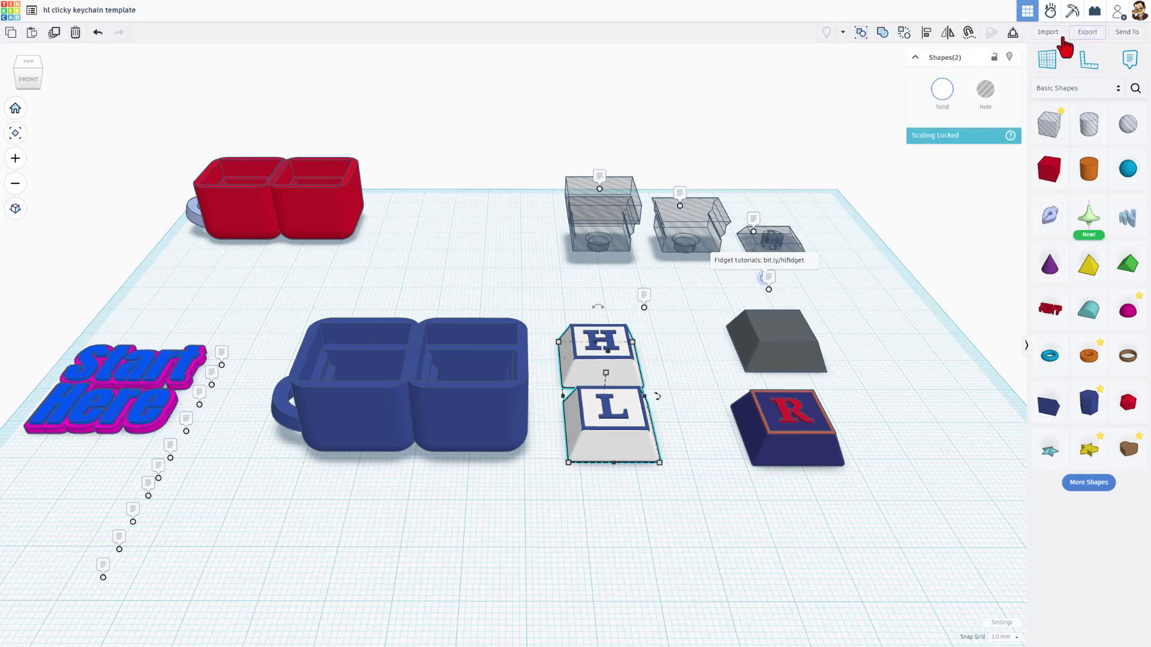
# Export the white keycaps as 'wt hl clicky keychain key.stl'.
pyautogui.click(1088, 31)
pyautogui.click(624, 358)
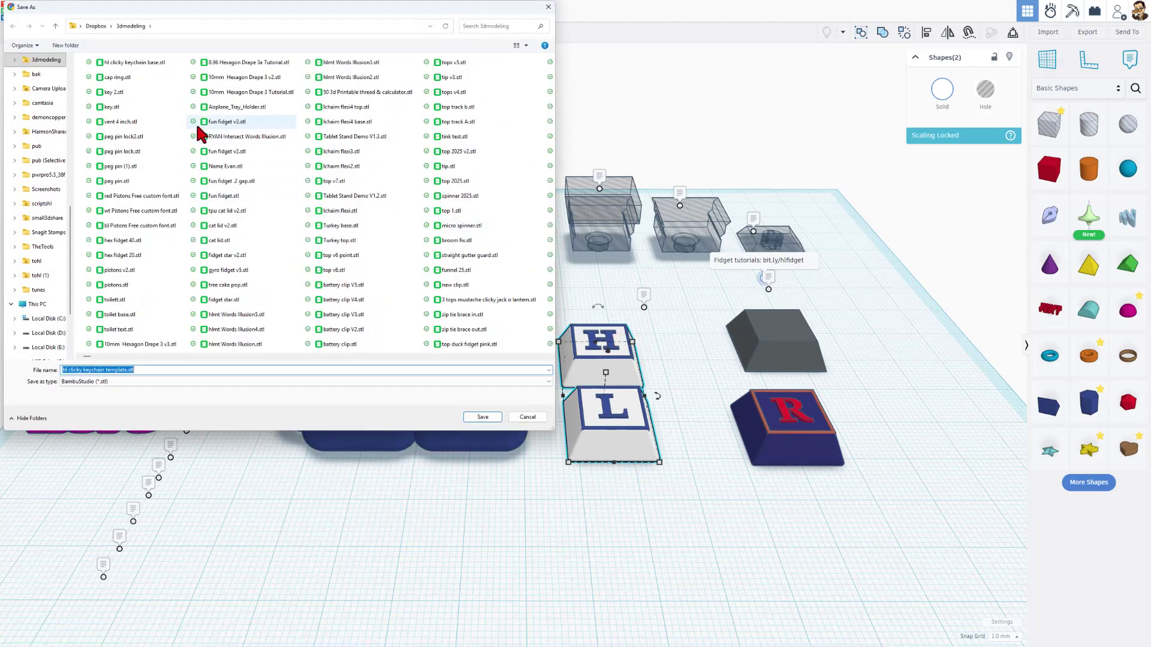
pyautogui.click(132, 63)
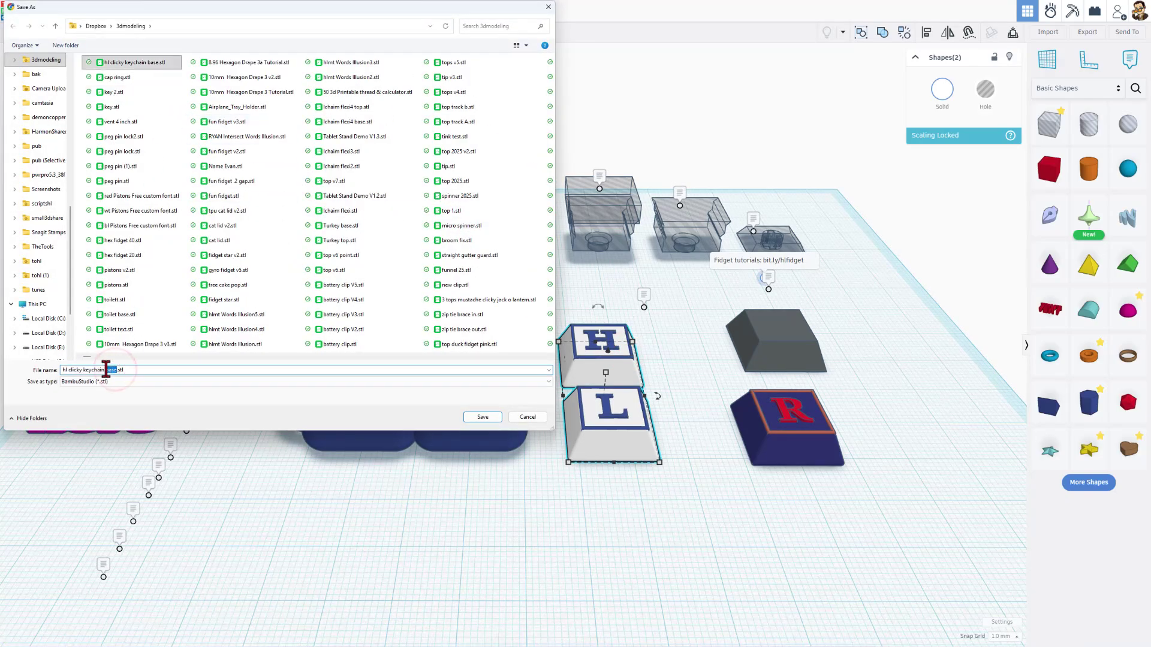
pyautogui.press('BackSpace')
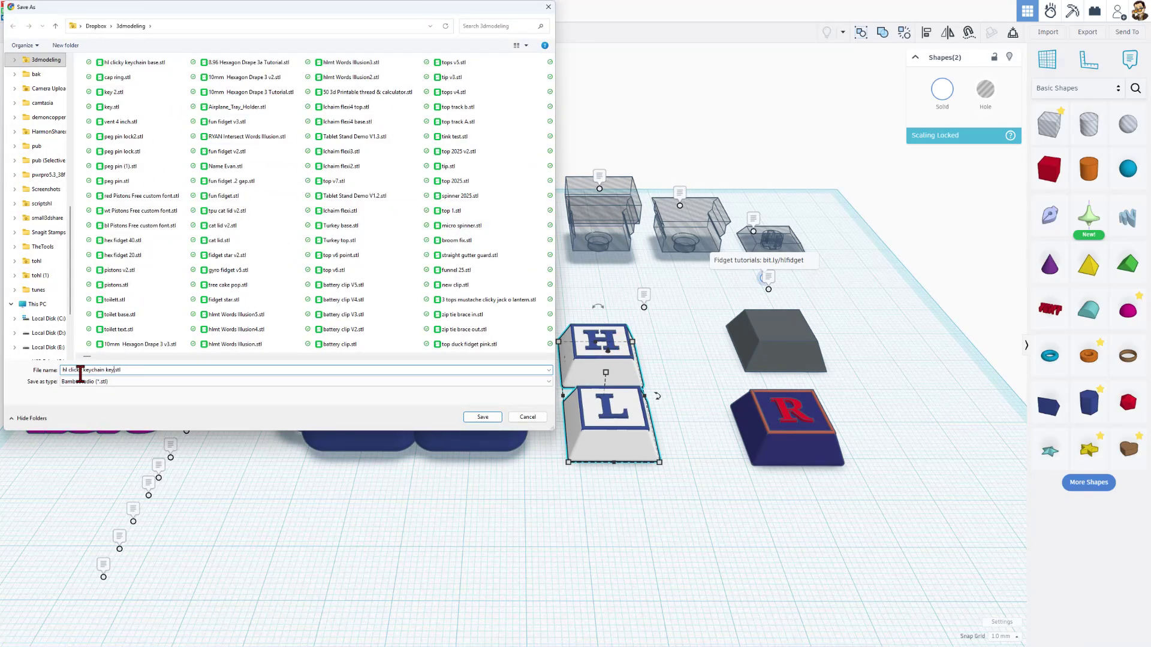
pyautogui.click(61, 369)
pyautogui.write('l')
pyautogui.click(483, 417)
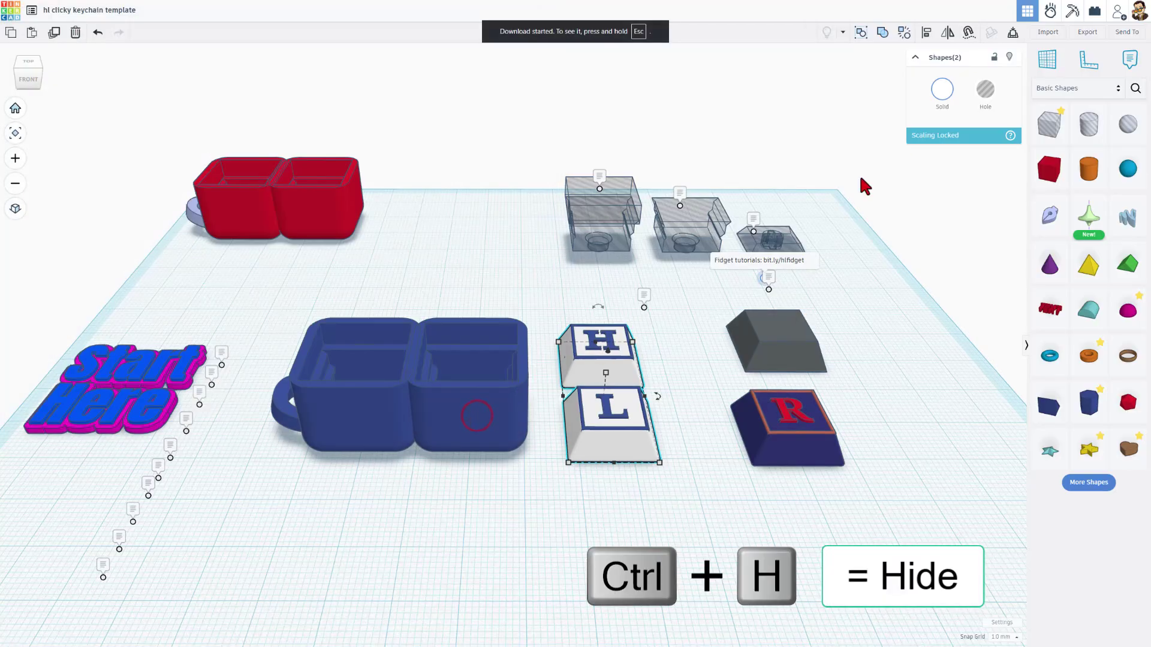
# Hide the white caps and export the blue letters as 'bl hl clicky keychain key.stl'.
pyautogui.click(1009, 58)
pyautogui.moveTo(563, 313); pyautogui.dragTo(633, 427)
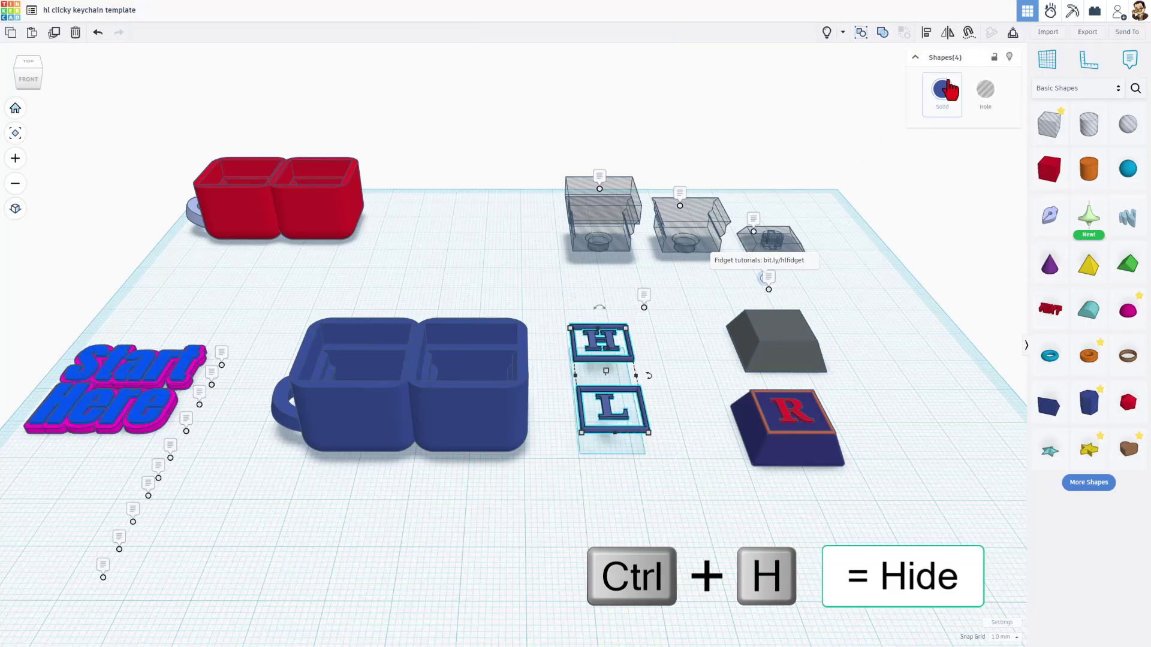
pyautogui.click(1088, 33)
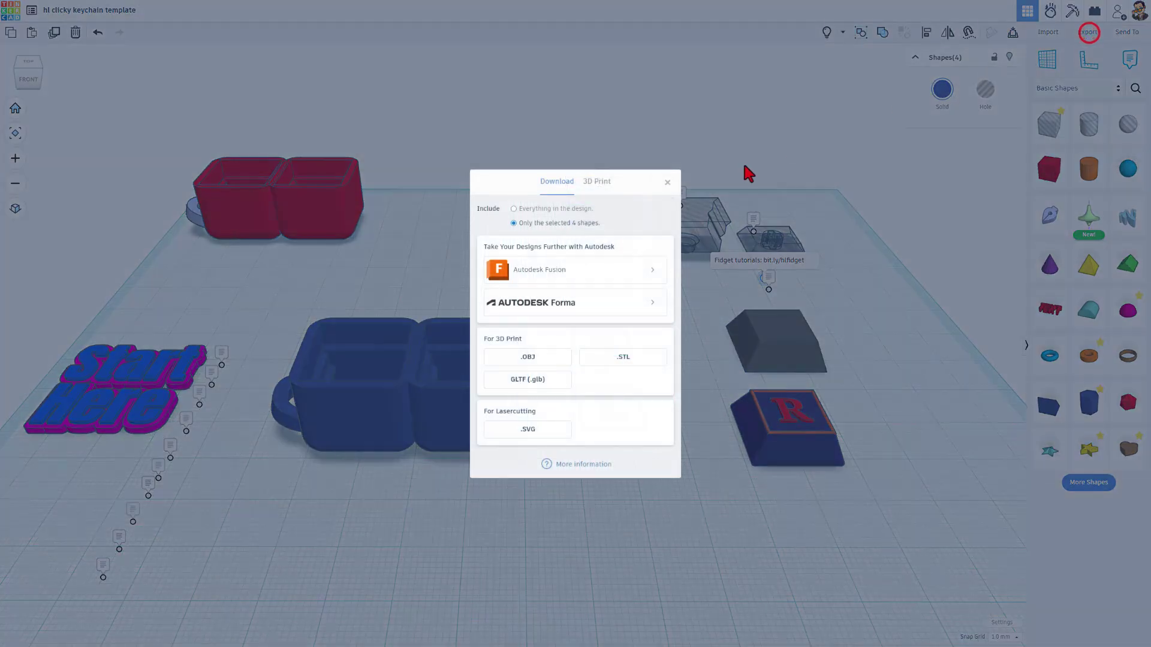
pyautogui.click(613, 359)
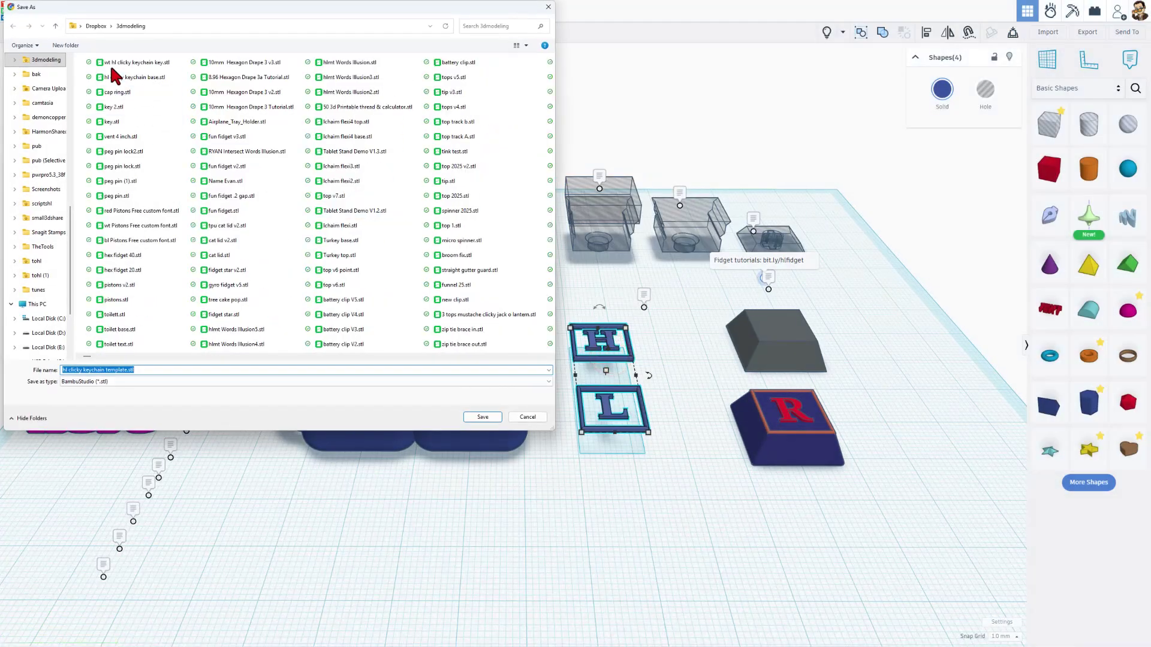
pyautogui.click(112, 63)
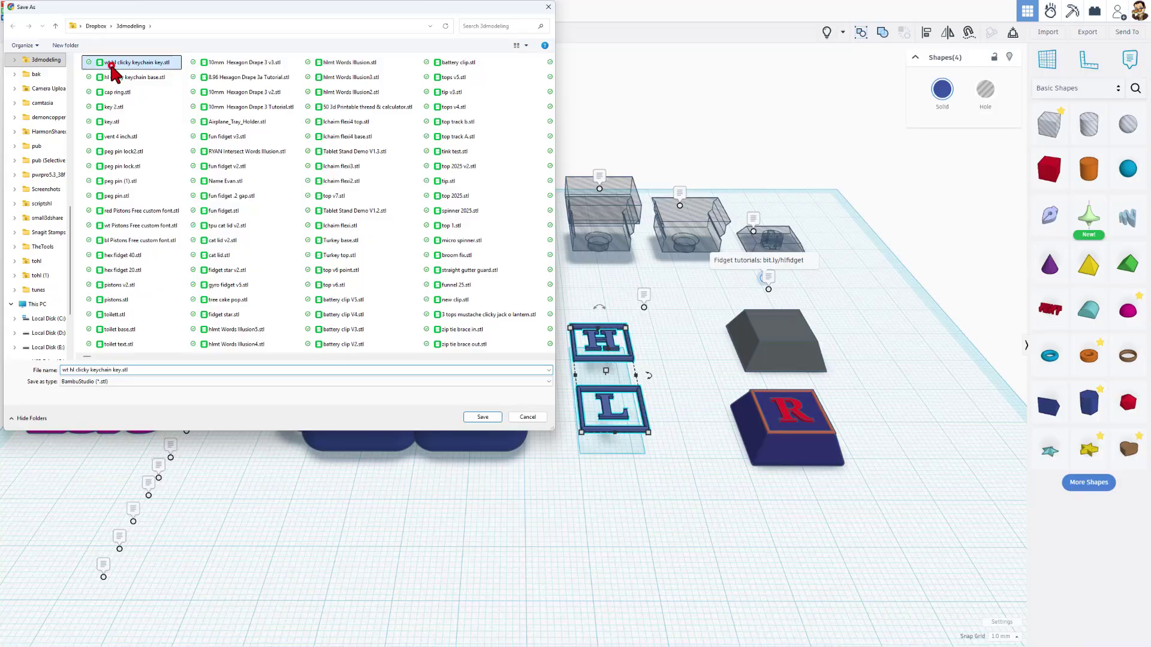
pyautogui.click(63, 370)
pyautogui.doubleClick(64, 370)
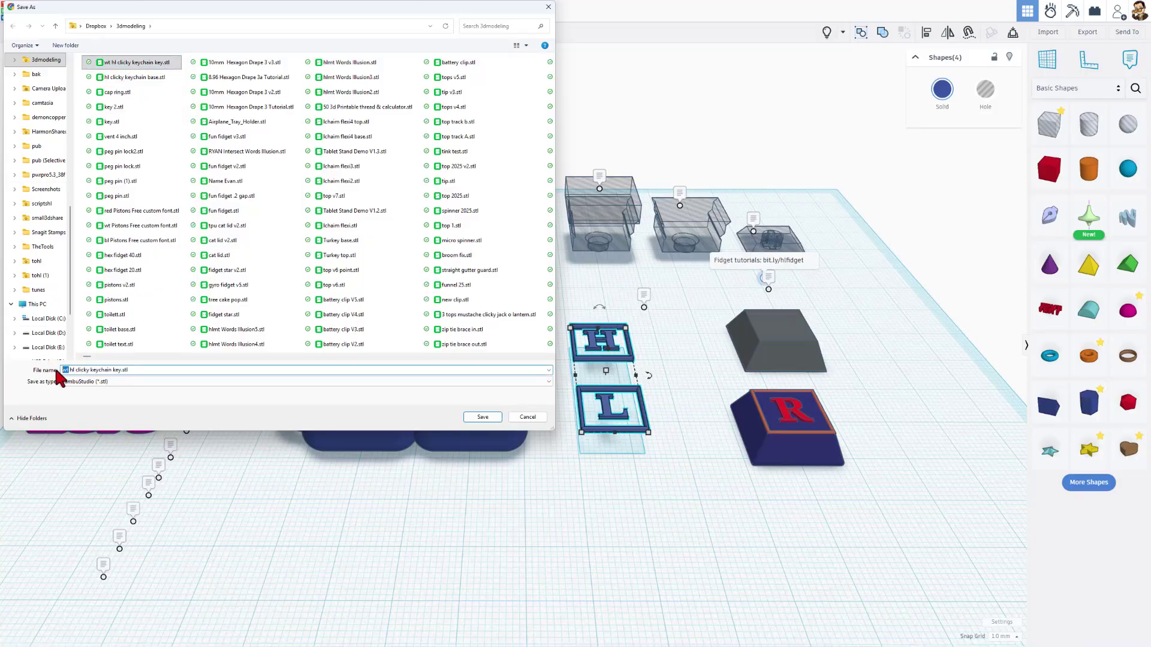
pyautogui.write('bl')
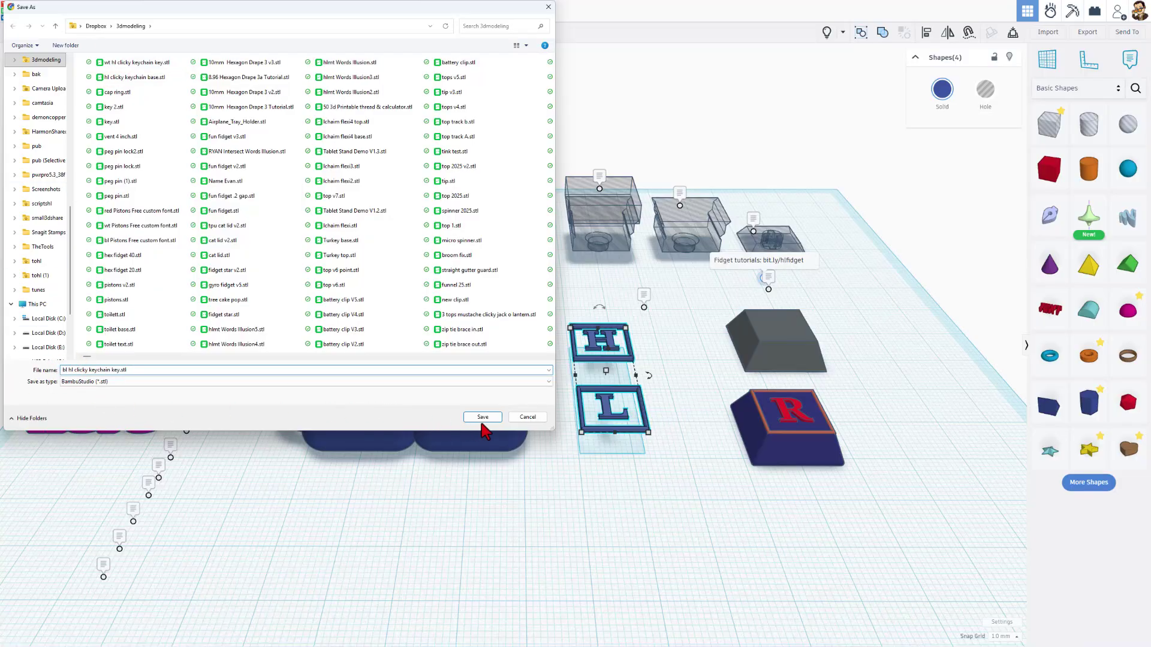
pyautogui.click(485, 416)
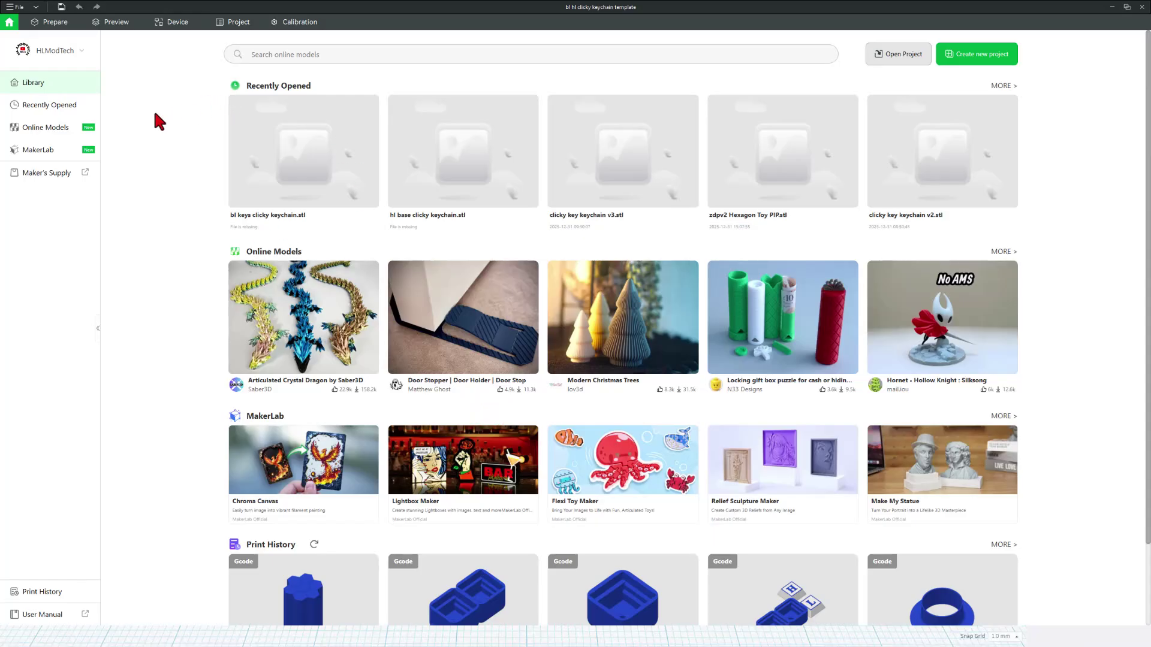
# Create a new project and import 'hl clicky keychain base.stl' onto the plate.
pyautogui.click(972, 55)
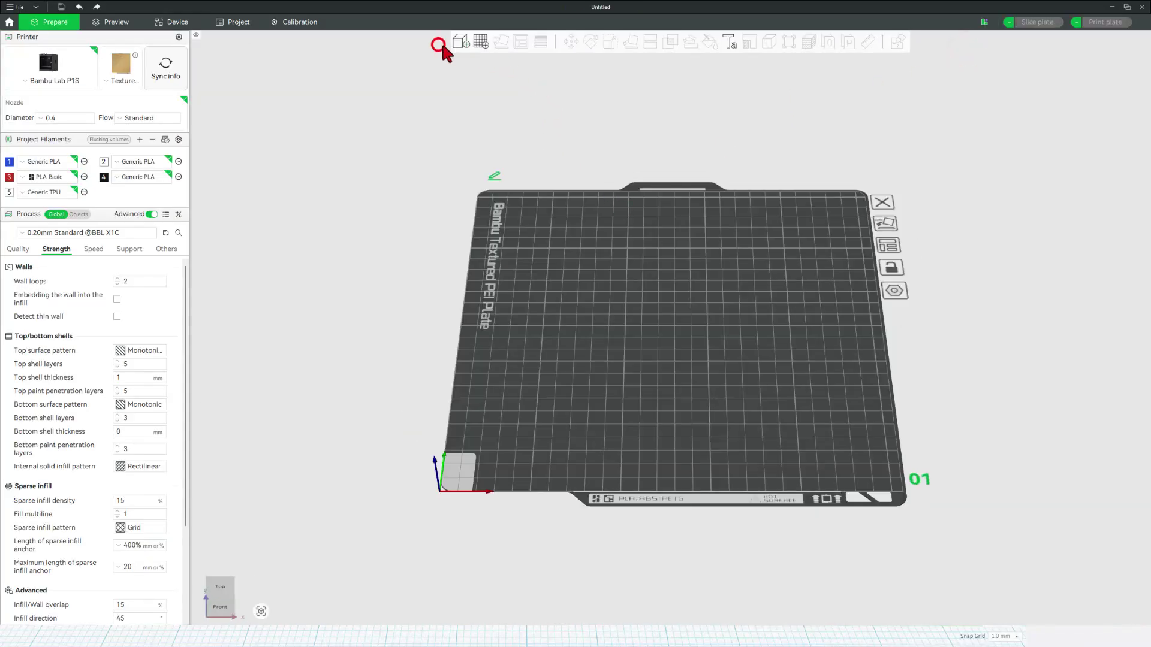
pyautogui.click(446, 47)
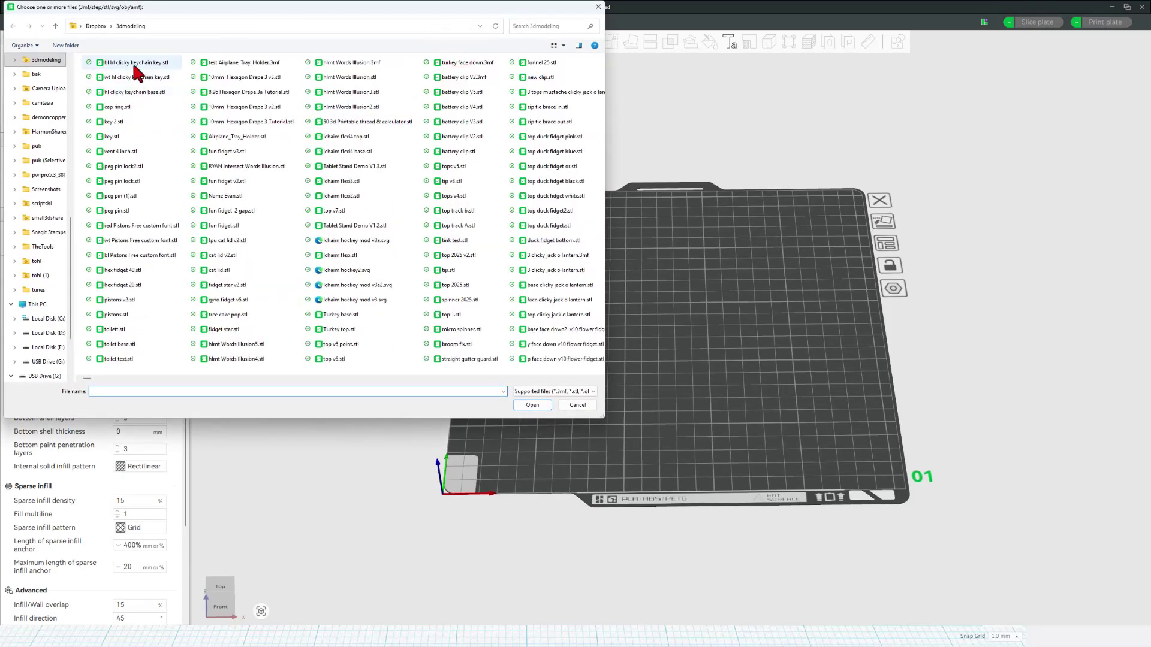
pyautogui.doubleClick(132, 92)
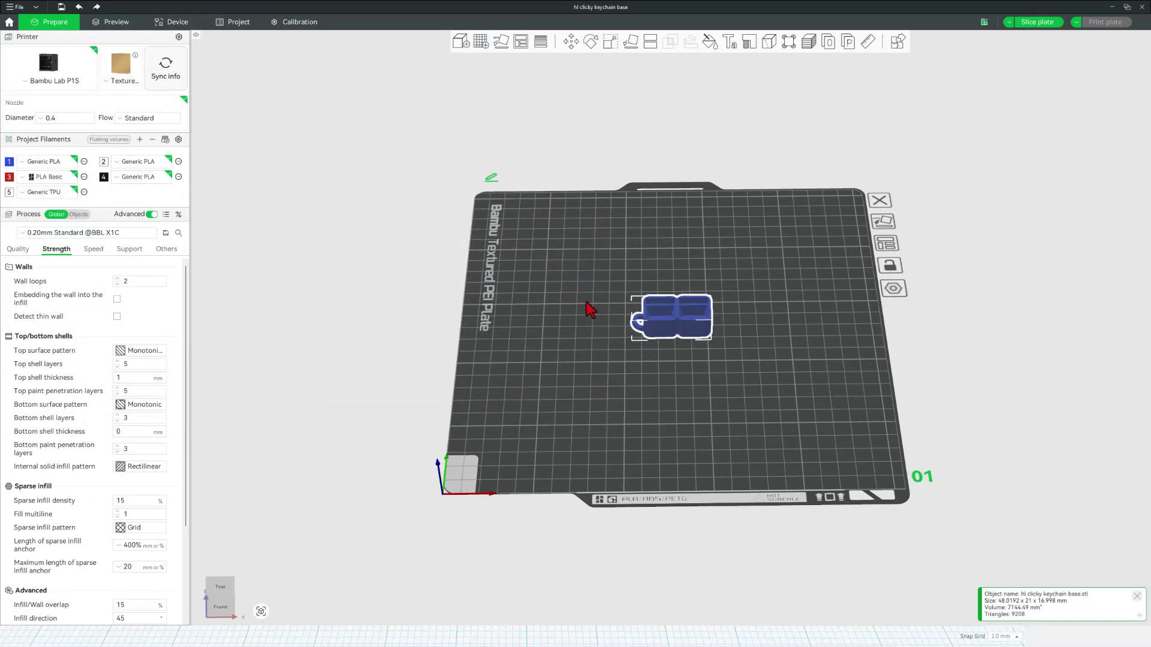
# Slice the plate and send the base print job to the printer.
pyautogui.click(1037, 22)
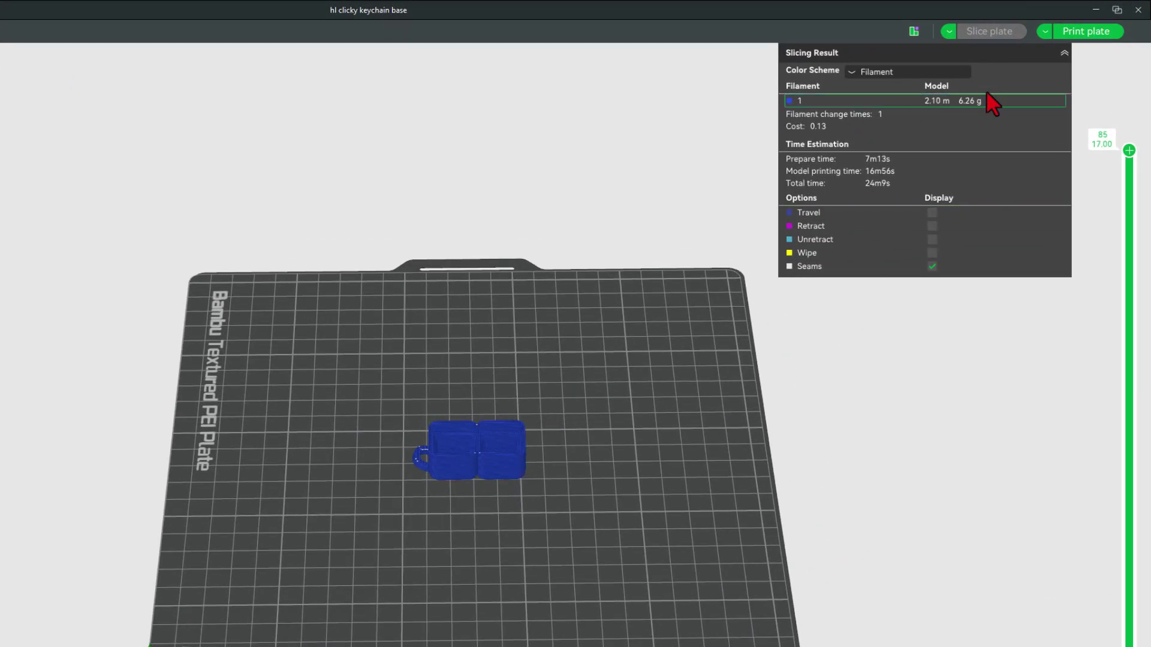
pyautogui.click(1076, 34)
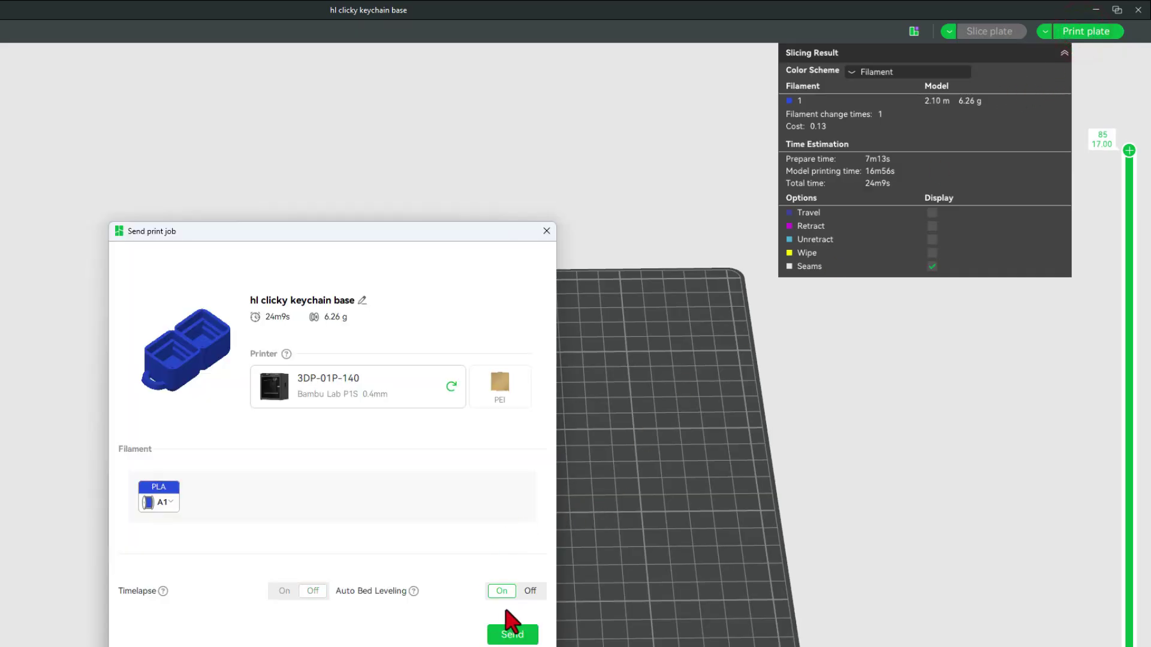
pyautogui.click(513, 635)
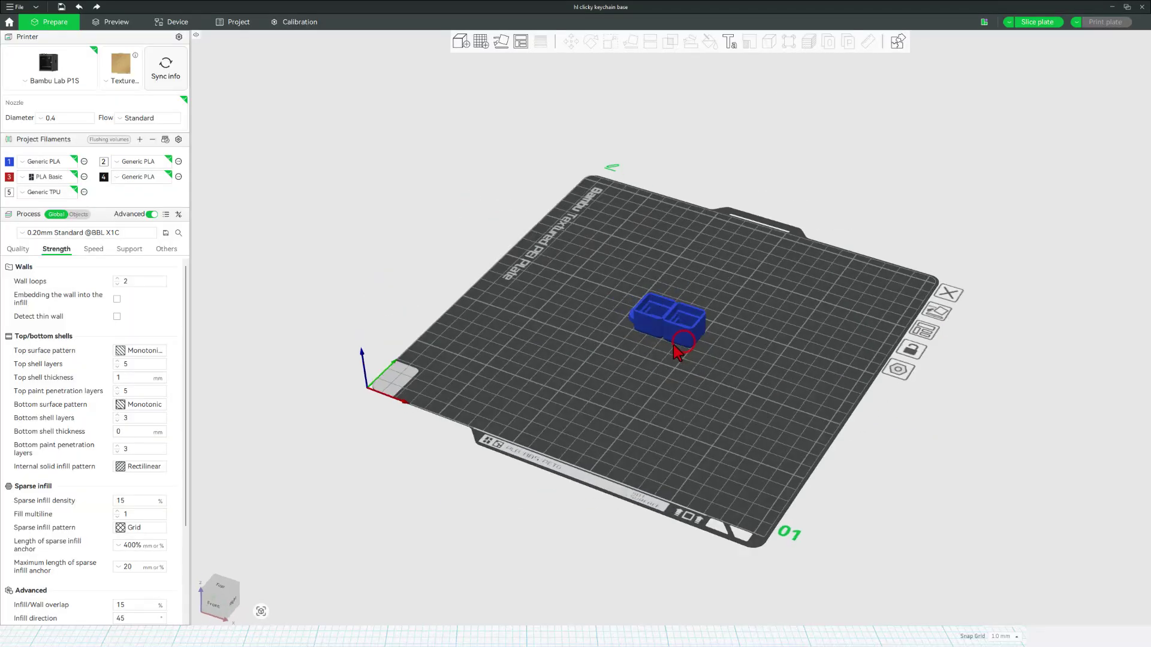
# Move the base toward the plate's upper left and import the wt and bl key STLs as one object.
pyautogui.moveTo(678, 352); pyautogui.dragTo(609, 321)
pyautogui.click(665, 327)
pyautogui.moveTo(667, 352); pyautogui.dragTo(661, 354)
pyautogui.click(462, 41)
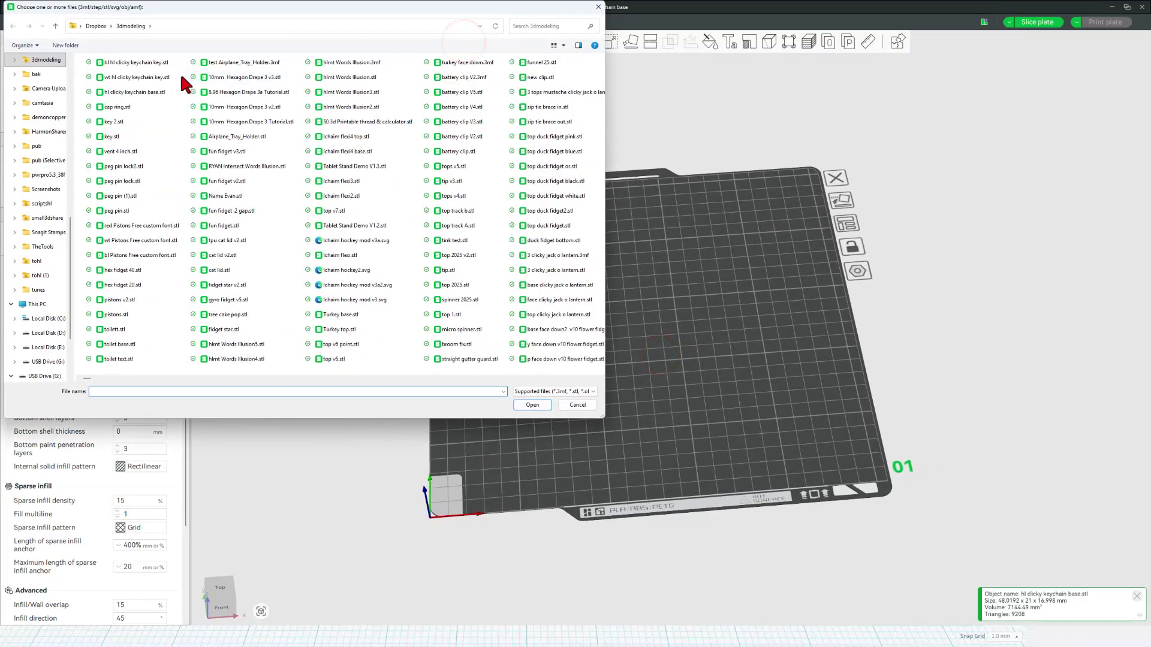
pyautogui.click(142, 76)
pyautogui.keyDown('ctrl'); pyautogui.click(139, 63); pyautogui.keyUp('ctrl')
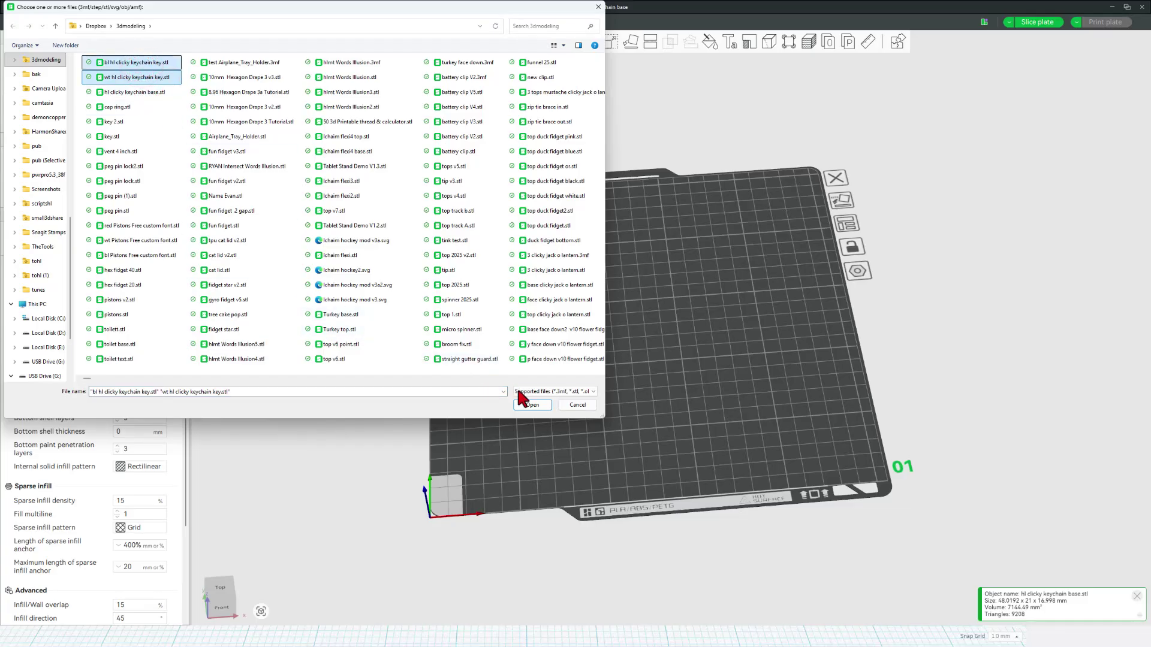
pyautogui.click(530, 405)
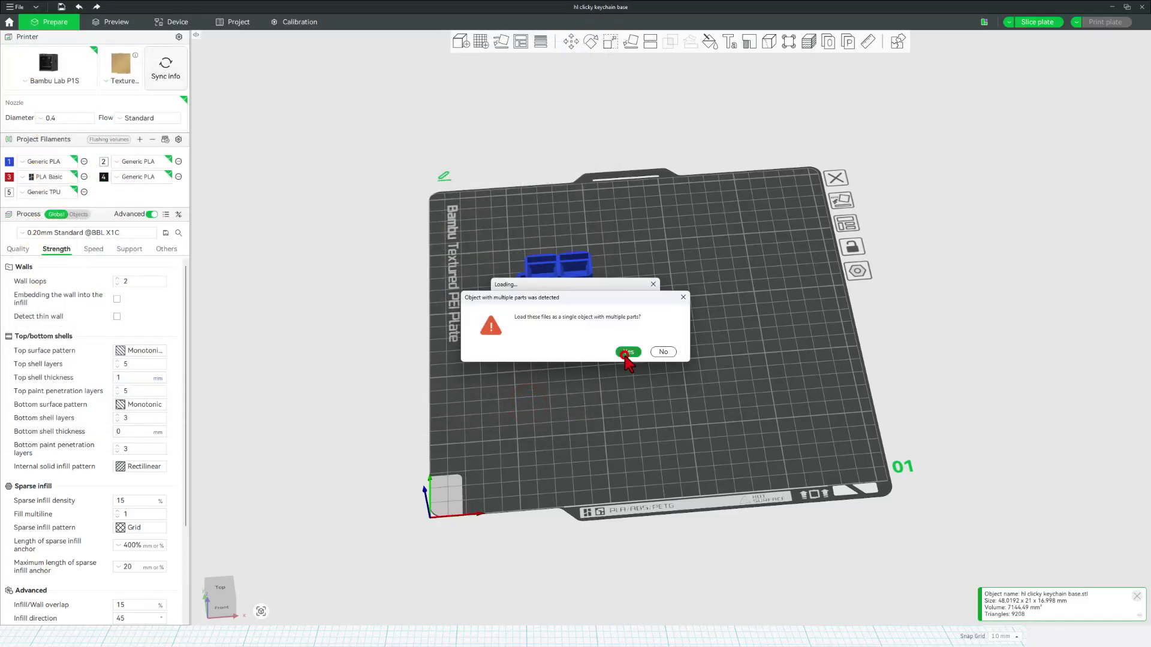
pyautogui.click(626, 353)
# Assign filament 2 to the wt keycap part and slice the plate: 1h37m, 27.17 g.
pyautogui.scroll(5, 621, 344)
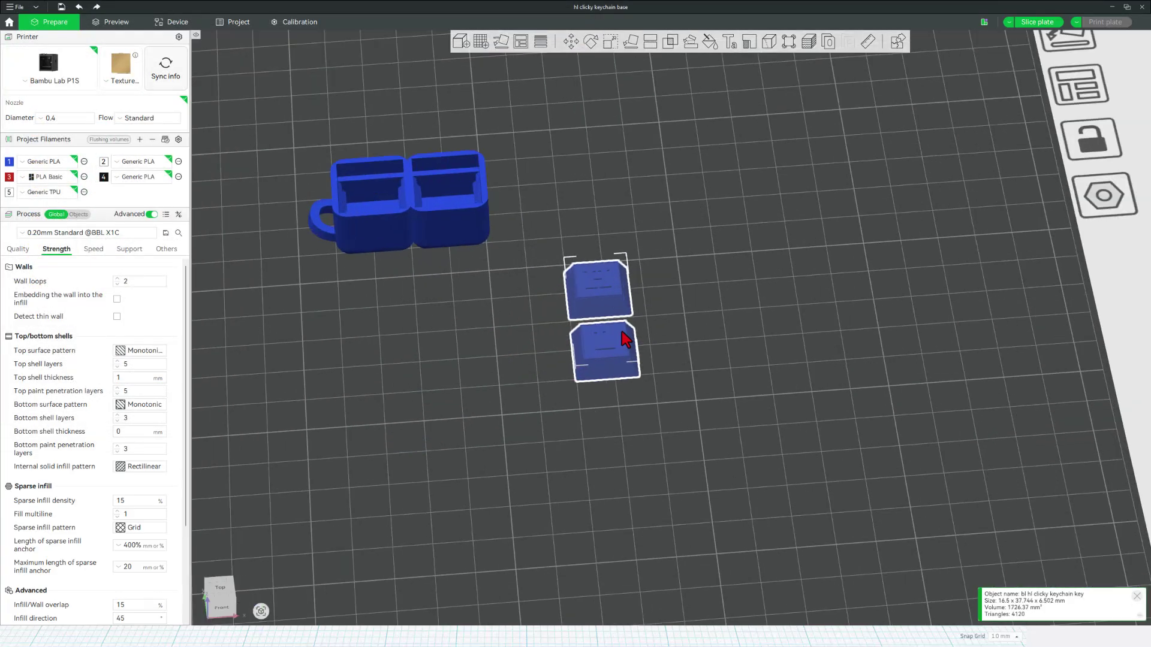
pyautogui.click(78, 215)
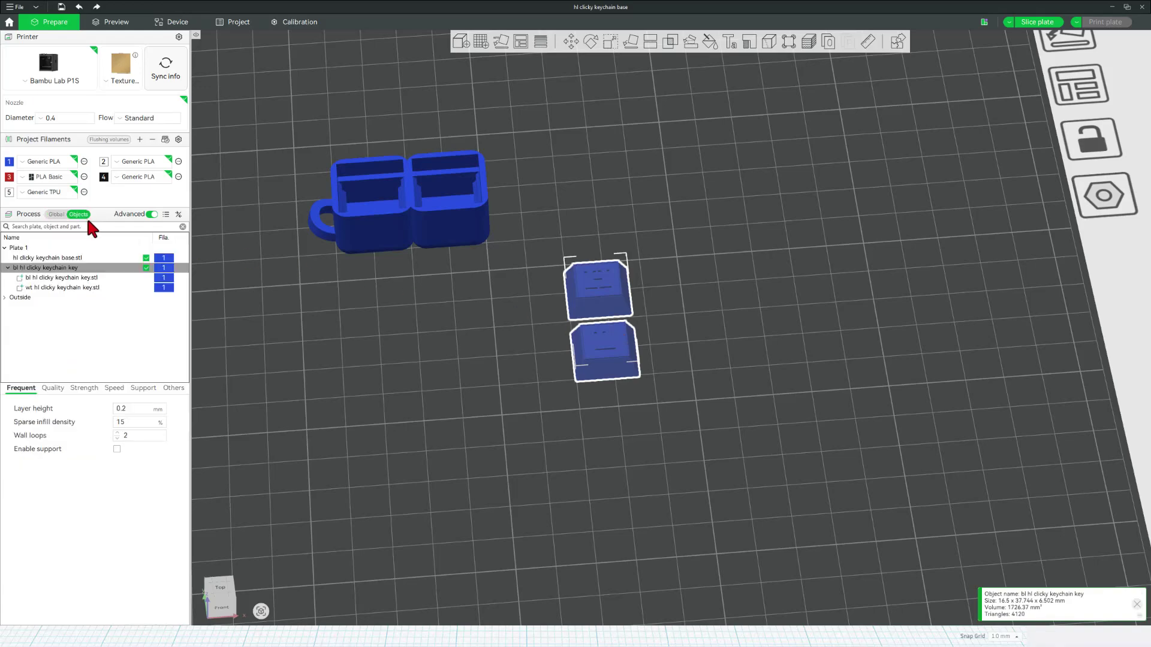
pyautogui.click(161, 289)
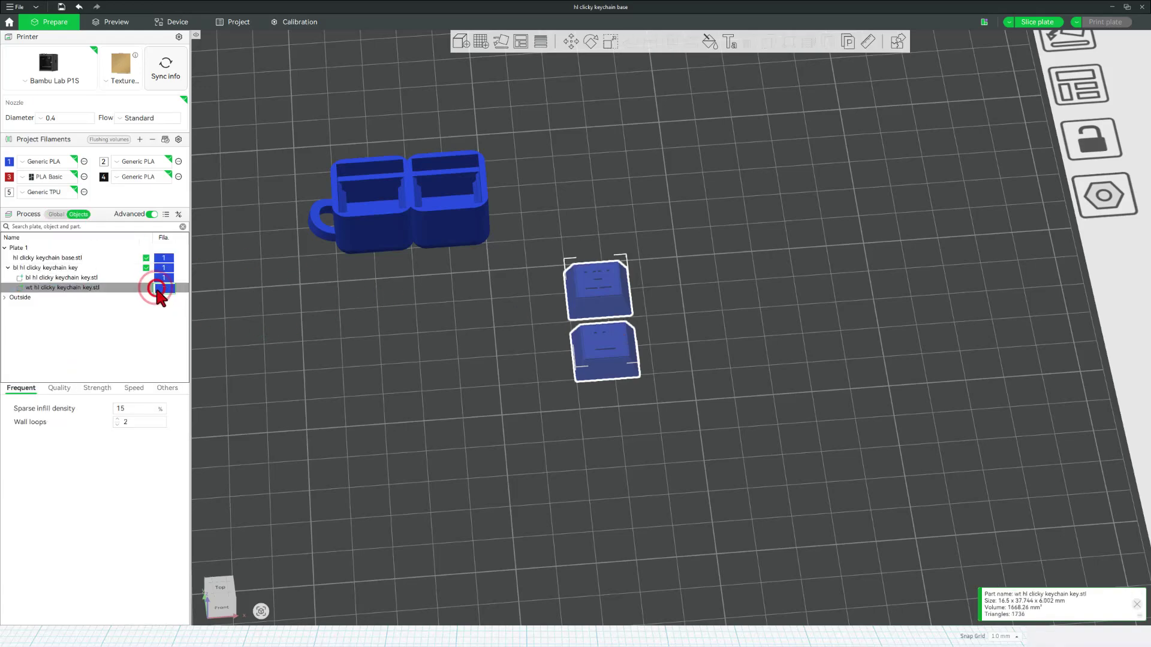
pyautogui.click(162, 288)
pyautogui.click(162, 319)
pyautogui.click(406, 307)
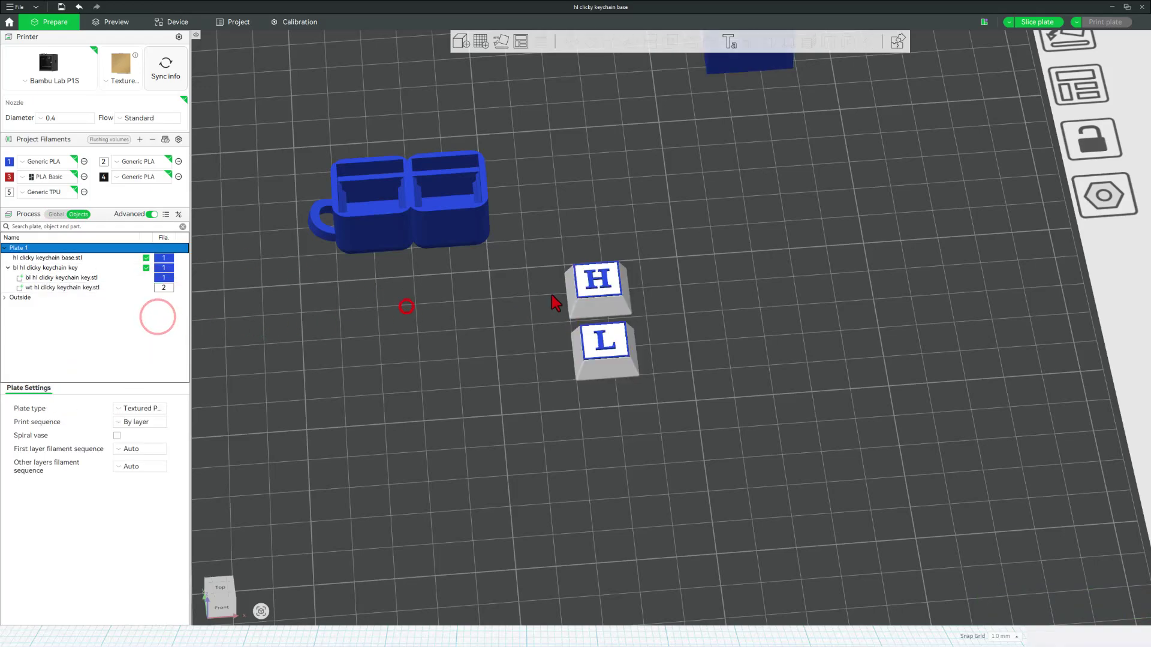
pyautogui.click(507, 240)
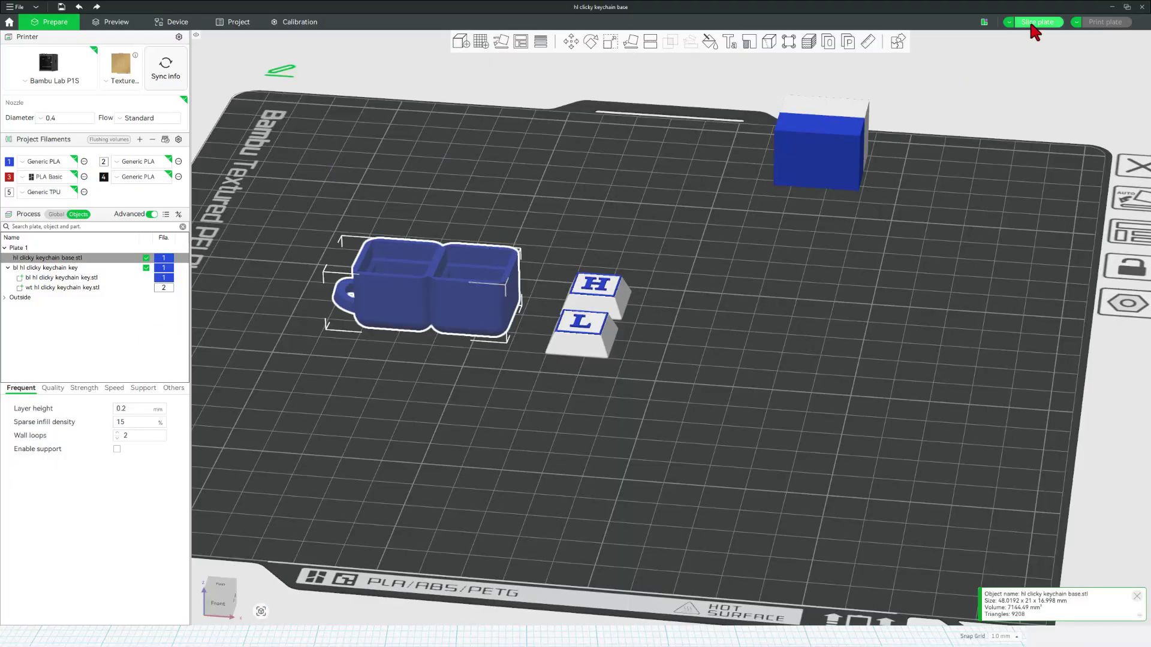
pyautogui.click(1033, 24)
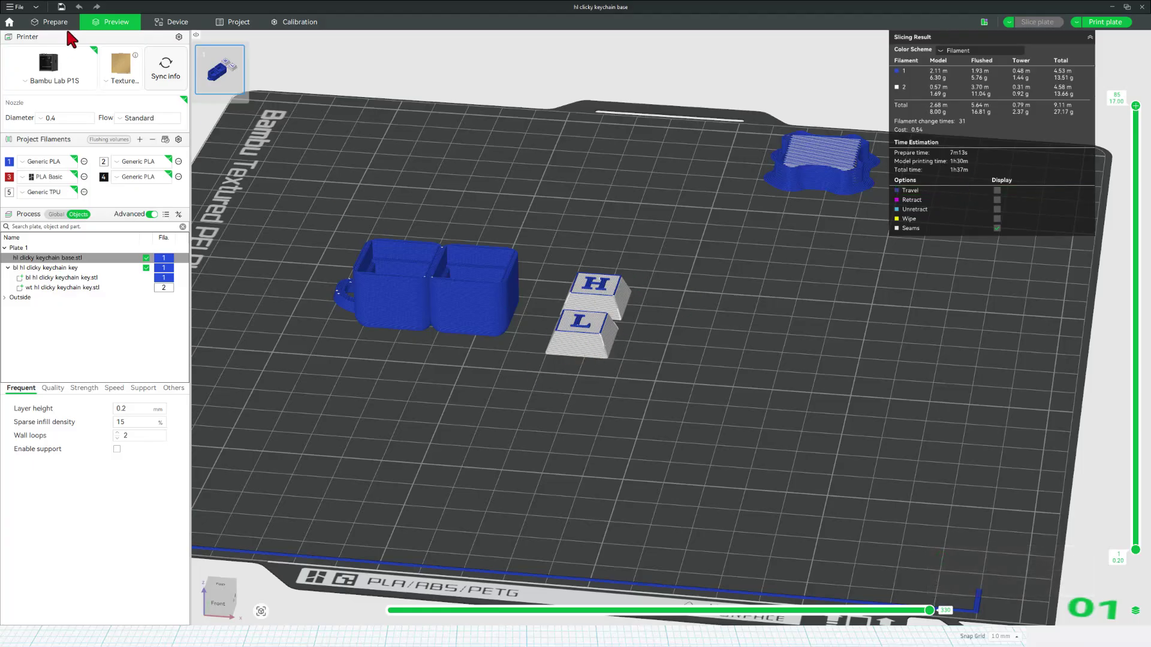
# Delete the keychain base and re-slice the H and L keys alone: 16m47s, 3.36 g.
pyautogui.click(55, 22)
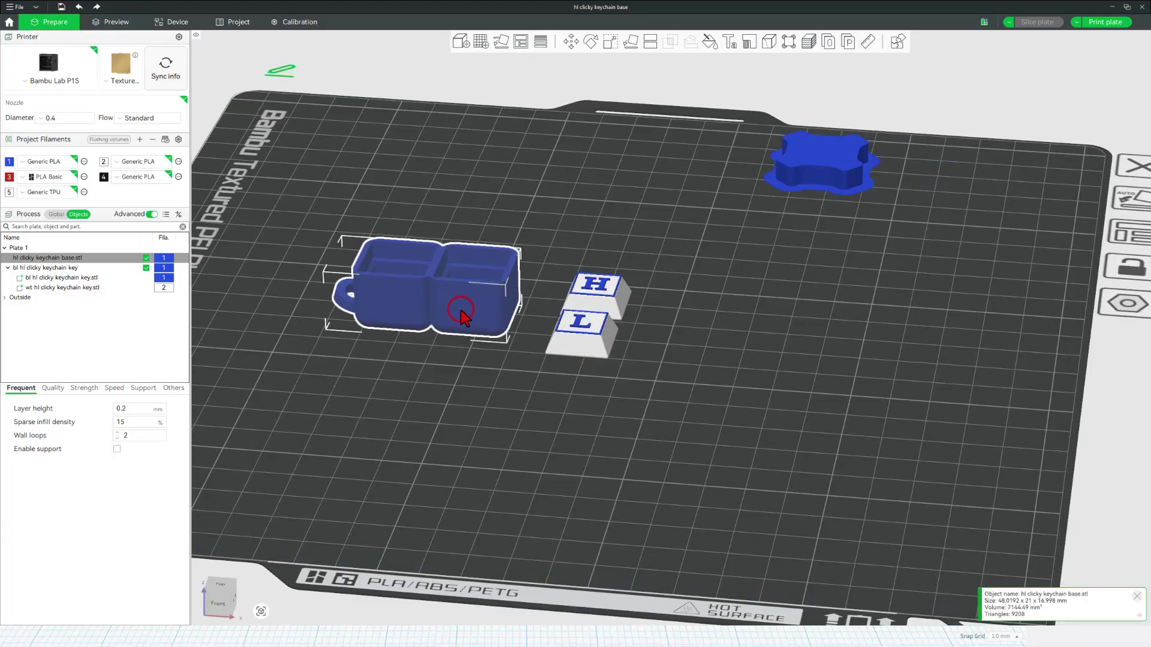
pyautogui.press('Delete')
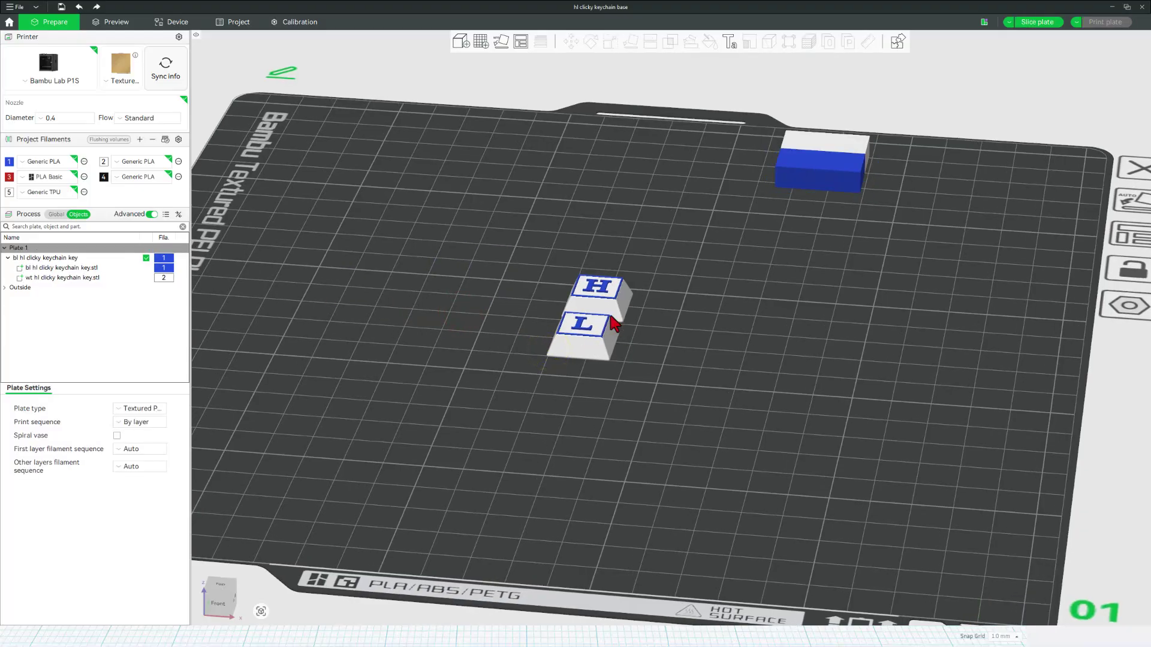
pyautogui.click(1029, 23)
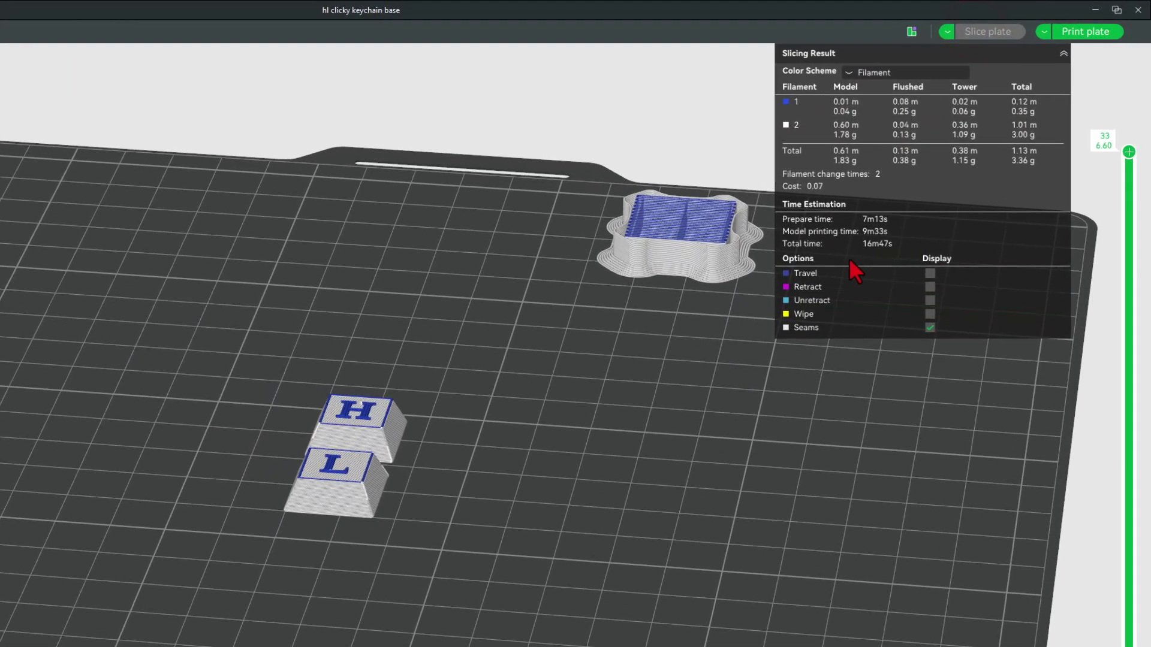